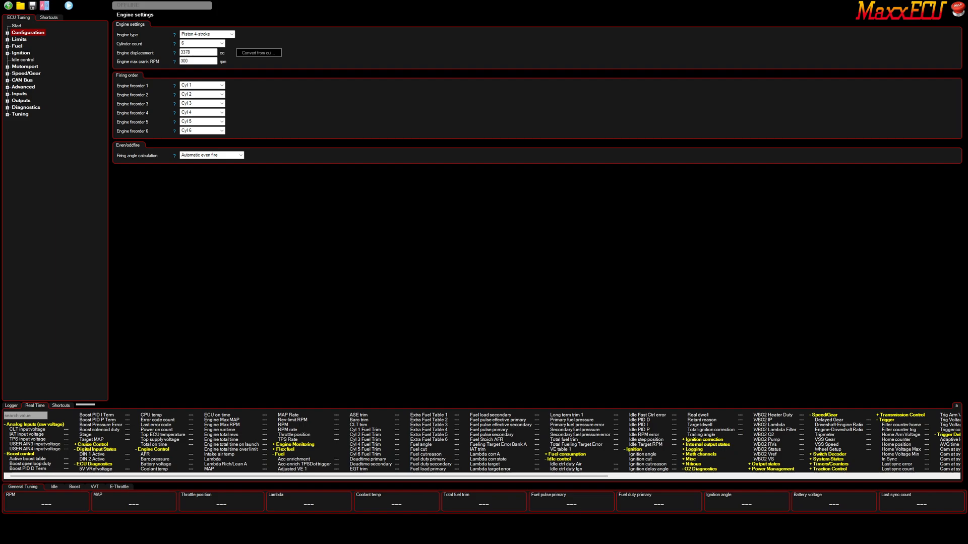
Step: Open the Engine settings page in the Configuration group
mouse_move(593, 528)
click(7, 33)
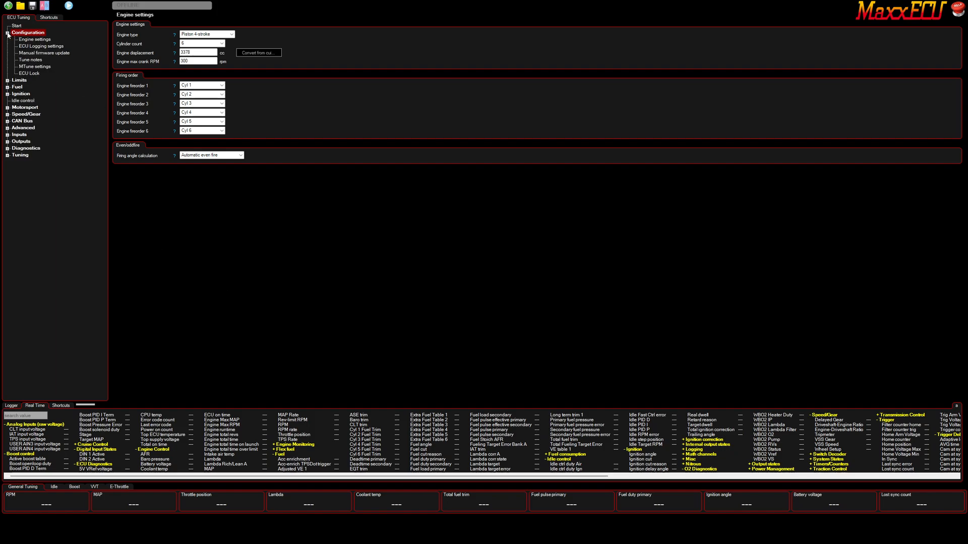
click(36, 40)
Step: Switch to the browser and examine the 5VZ-FE engine's displacement in the Wikipedia article, then return to the tuning software
click(578, 529)
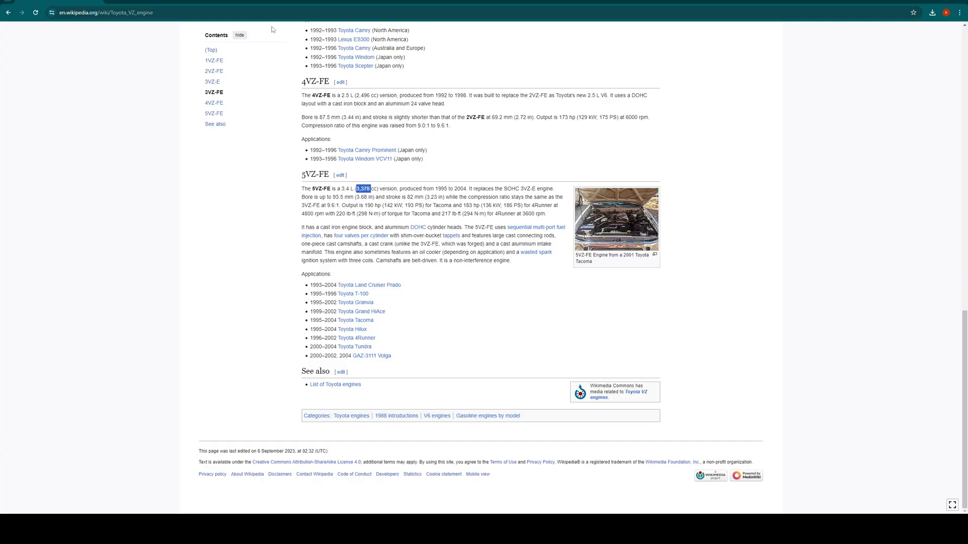
click(436, 273)
drag(301, 189, 380, 189)
click(357, 188)
click(390, 177)
drag(339, 191, 379, 190)
click(386, 218)
click(508, 366)
mouse_move(609, 529)
drag(355, 190, 378, 190)
click(379, 204)
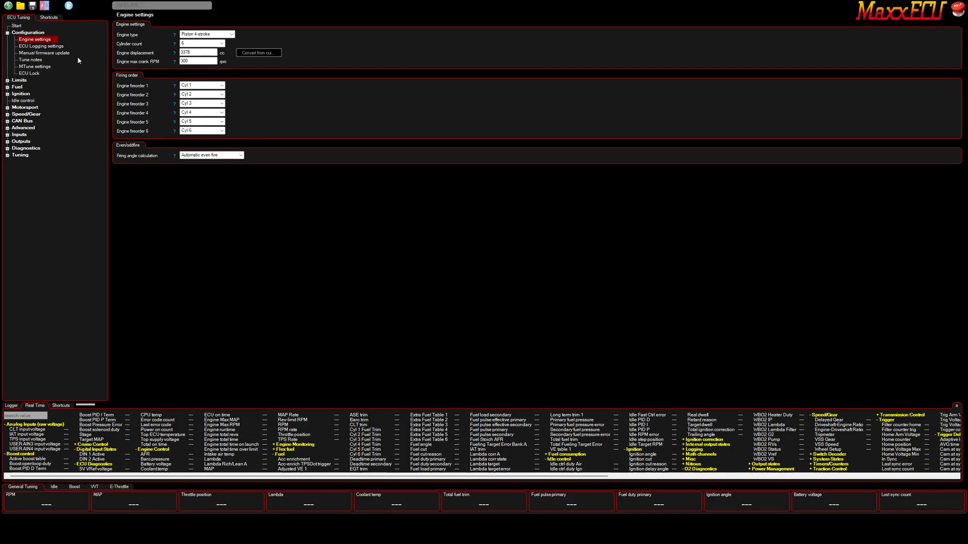
Step: Review the engine max crank RPM setting and briefly recheck the 5VZ-FE article in the browser
double_click(198, 61)
click(578, 528)
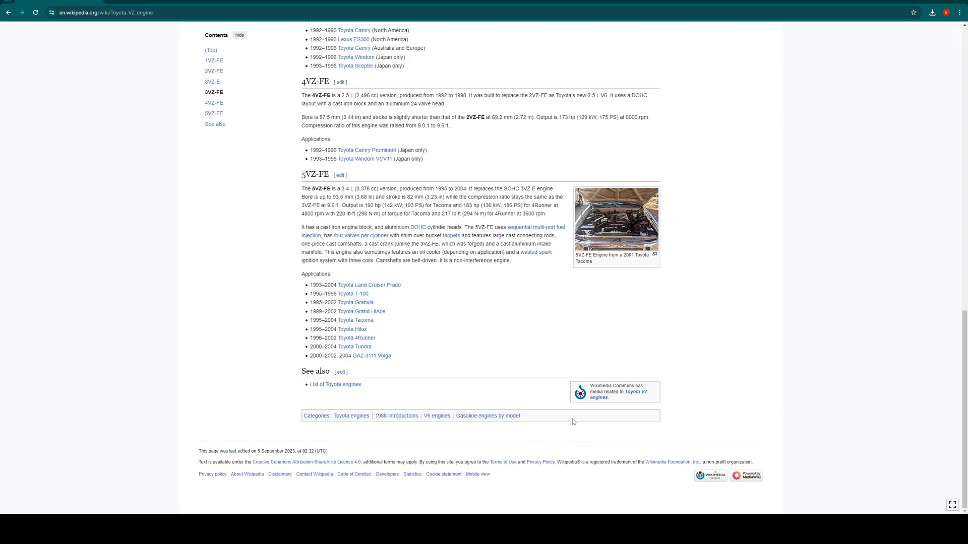
click(578, 528)
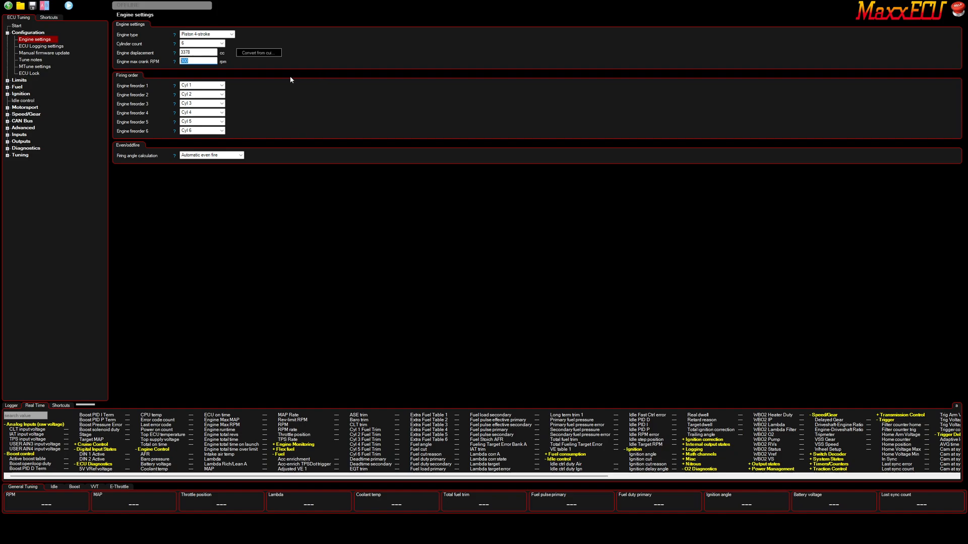
Step: Look through the ECU logging, firmware update, Tune notes, MTune settings and ECU Lock pages
click(40, 46)
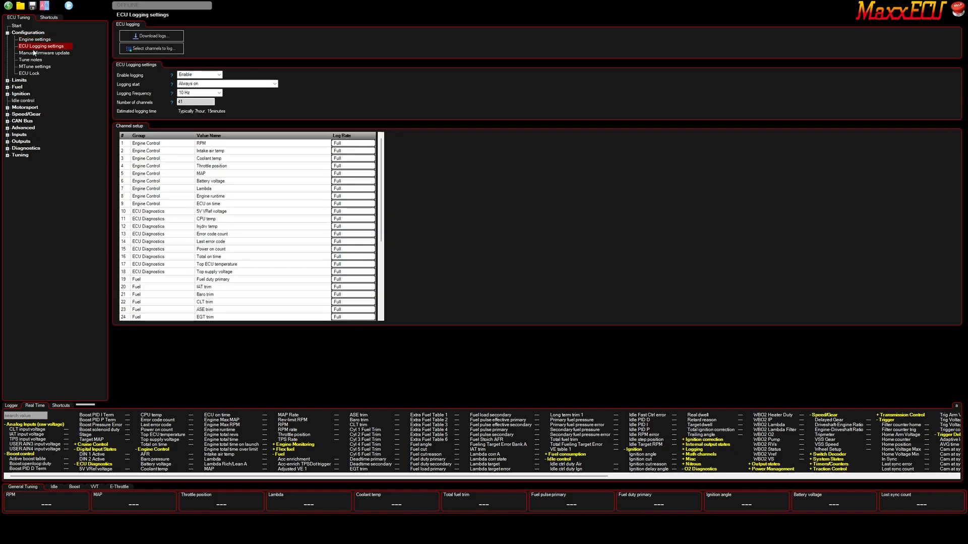
click(34, 53)
click(30, 60)
click(29, 67)
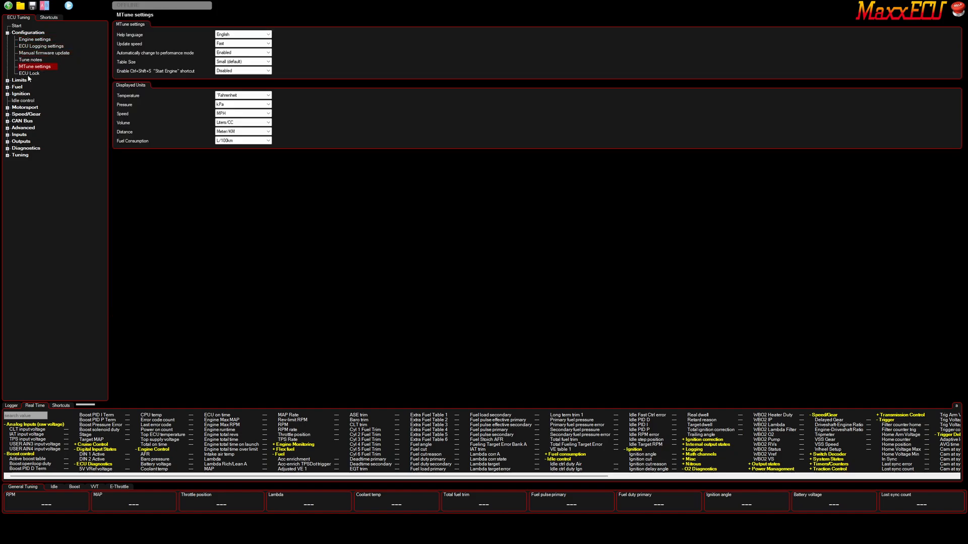
click(29, 74)
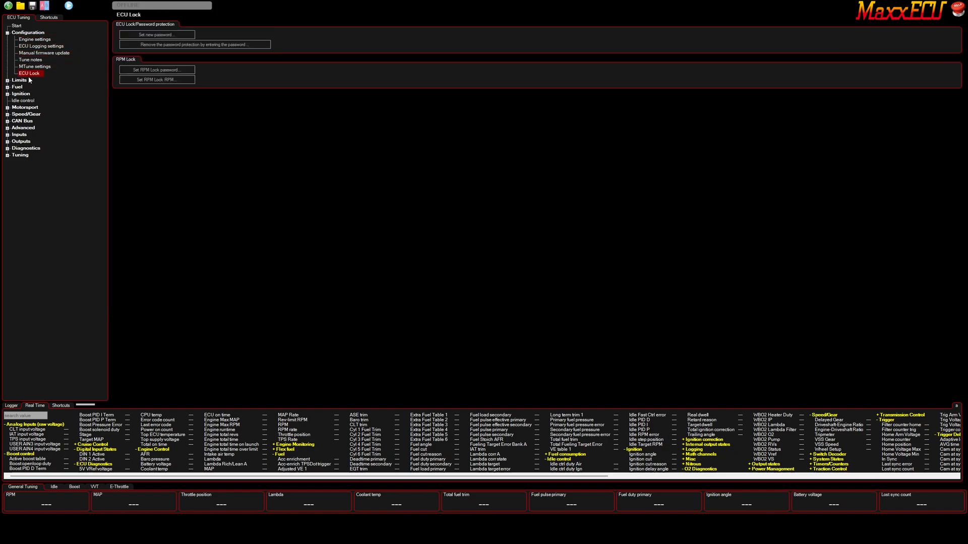
Step: Open the Rev limit page in the Limits group and check the rev limit RPM value
click(8, 33)
click(7, 39)
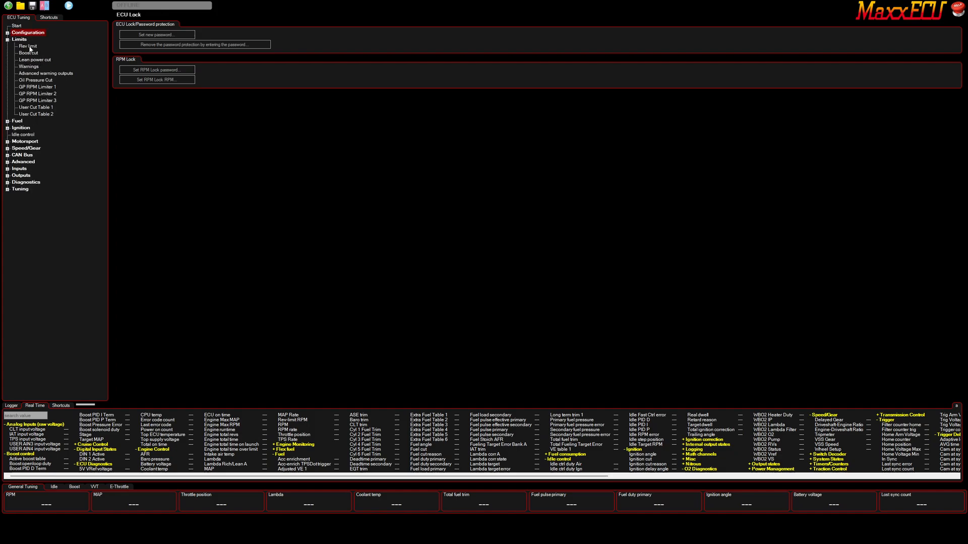
click(29, 47)
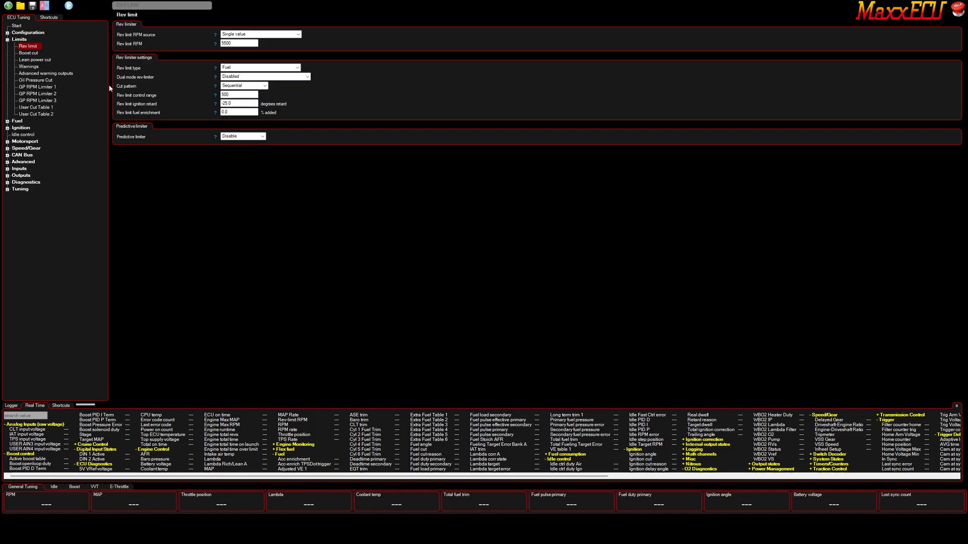
double_click(237, 43)
Step: Select Fuel as the rev limit type and check the control range and ignition retard values
click(259, 67)
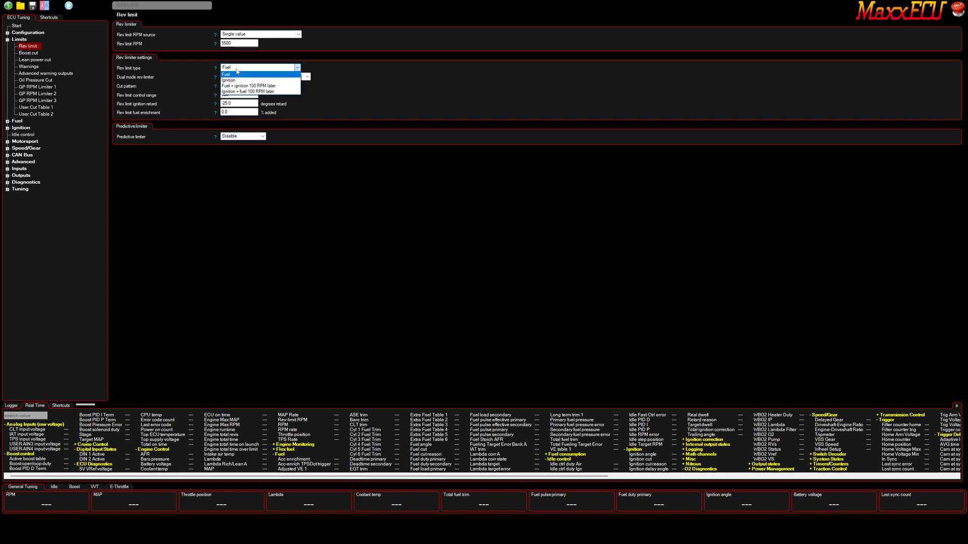
click(260, 74)
click(260, 68)
click(260, 74)
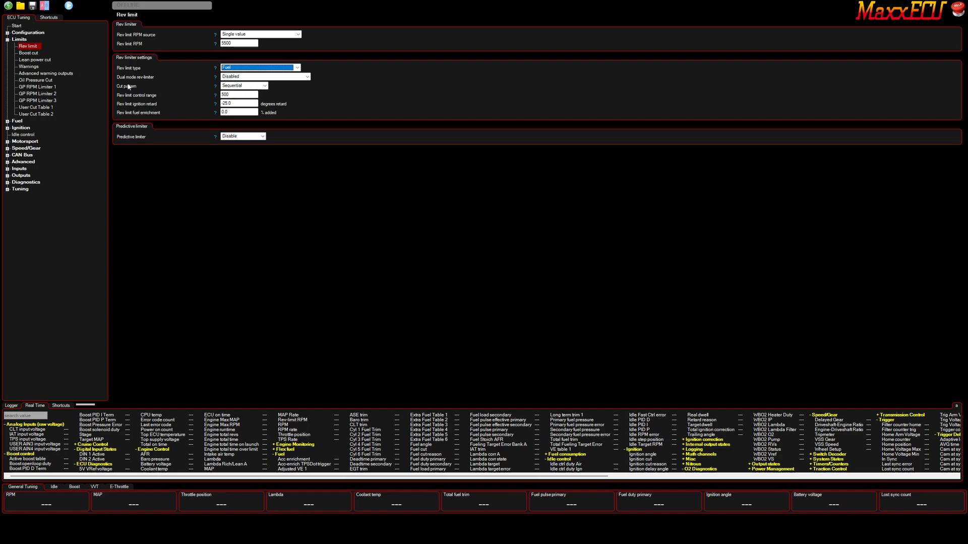
click(244, 95)
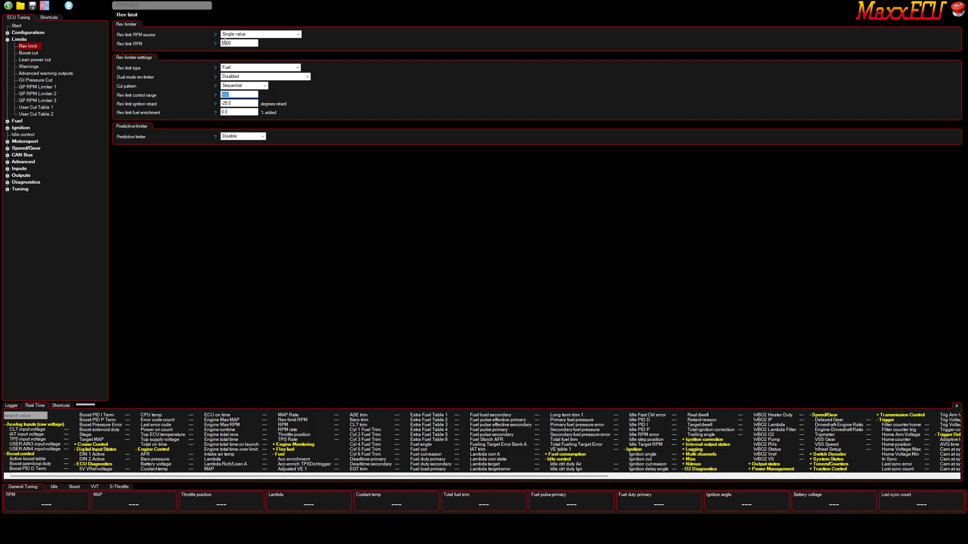
click(238, 104)
Step: View the ignition angle table in the Tuning group, then return to the Rev limit page
click(7, 189)
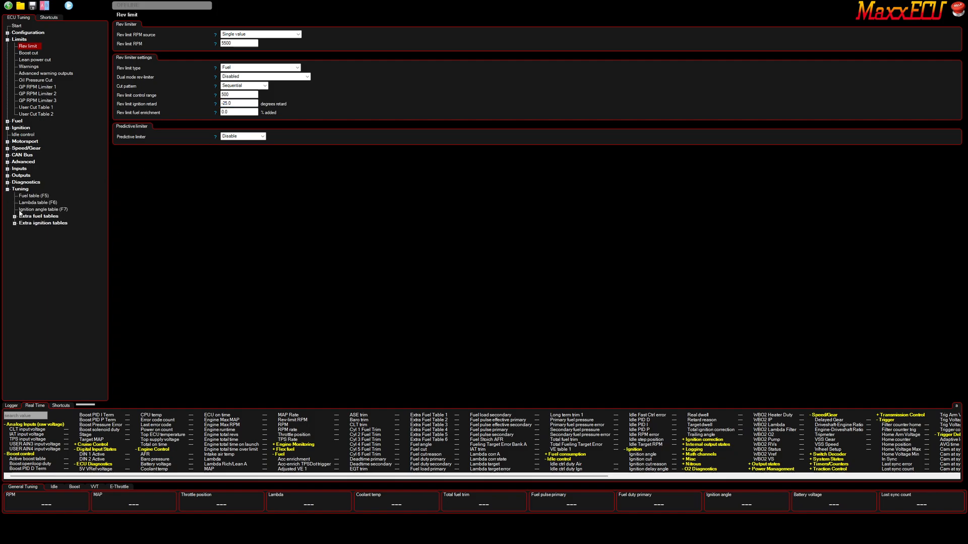
click(35, 209)
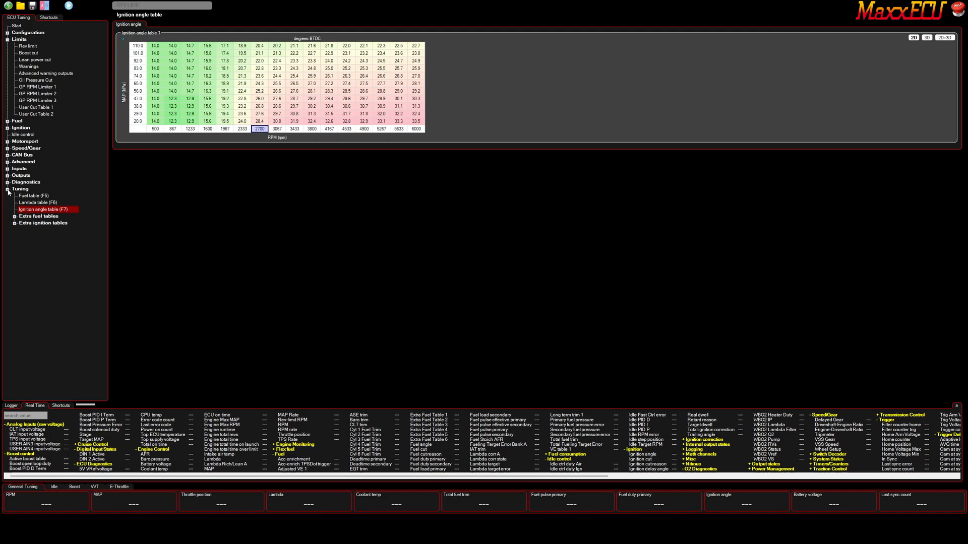
double_click(17, 190)
click(33, 46)
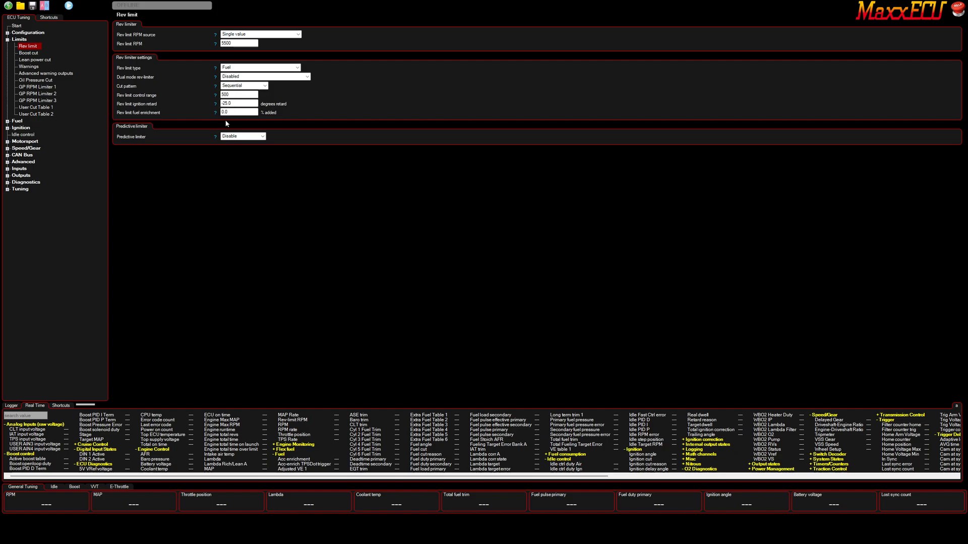
Step: Look through the boost cut, warnings and advanced warning outputs pages, then collapse the Limits group
click(26, 60)
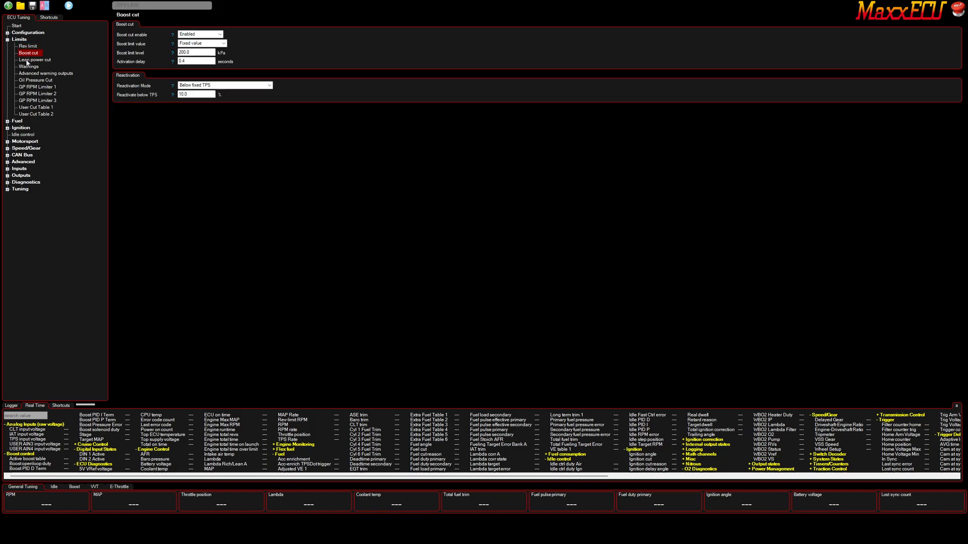
click(29, 67)
click(30, 74)
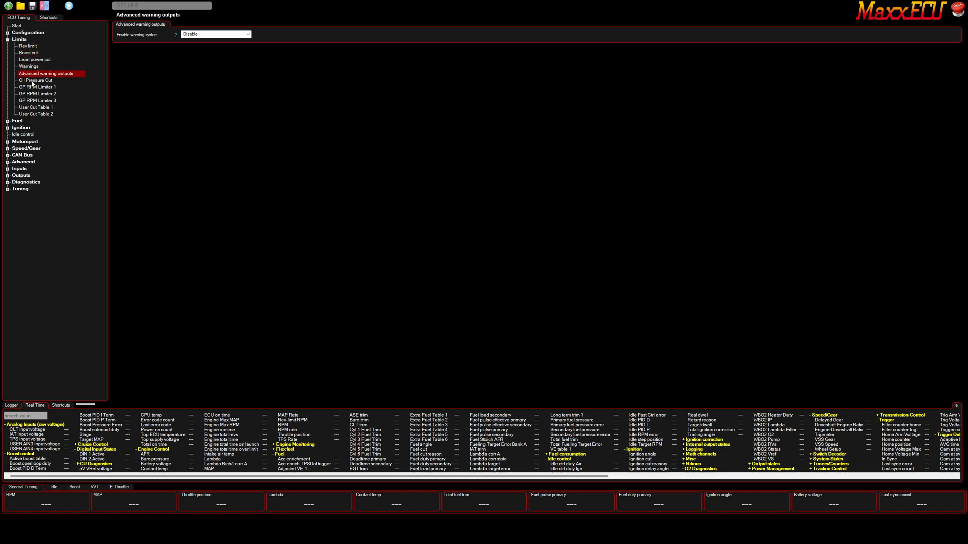
click(8, 39)
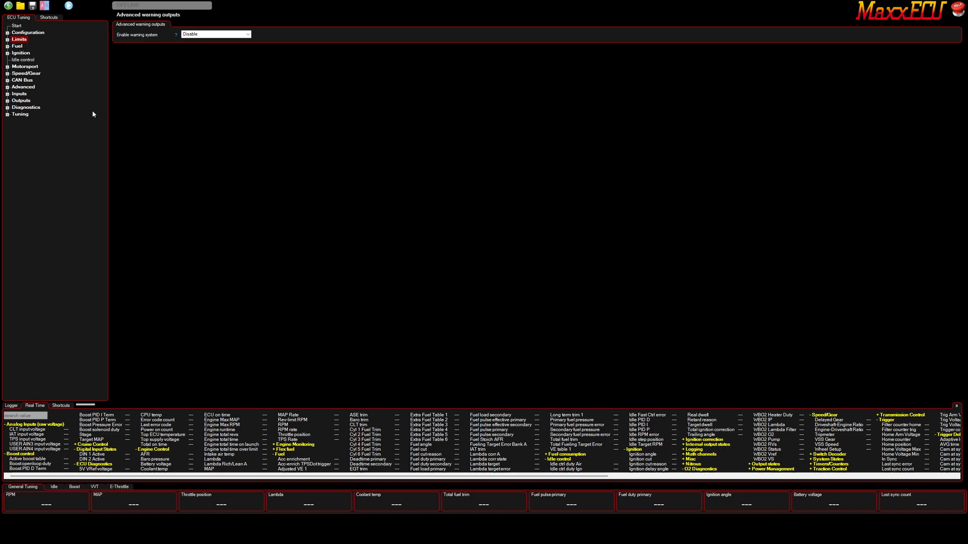
Step: Open the Fuel general settings page in the Fuel group
click(8, 46)
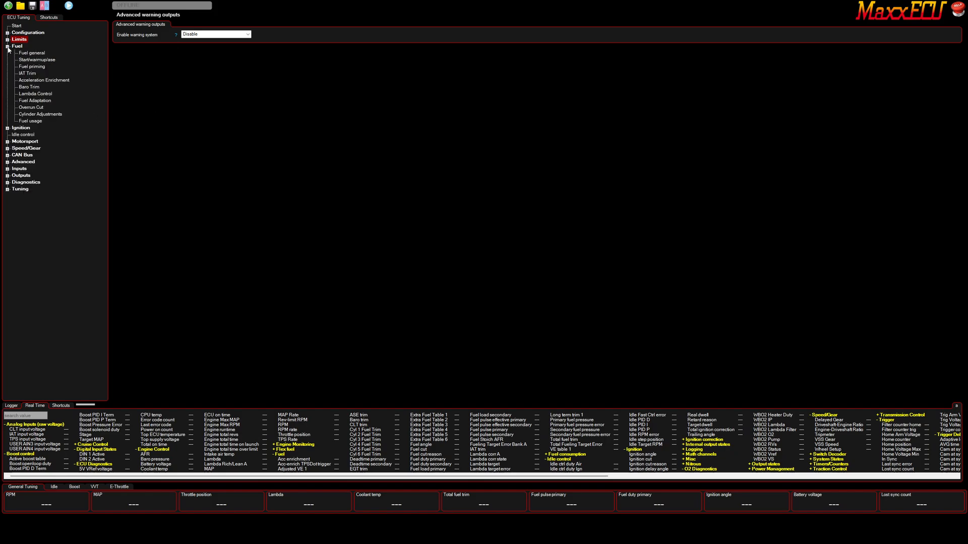
click(38, 54)
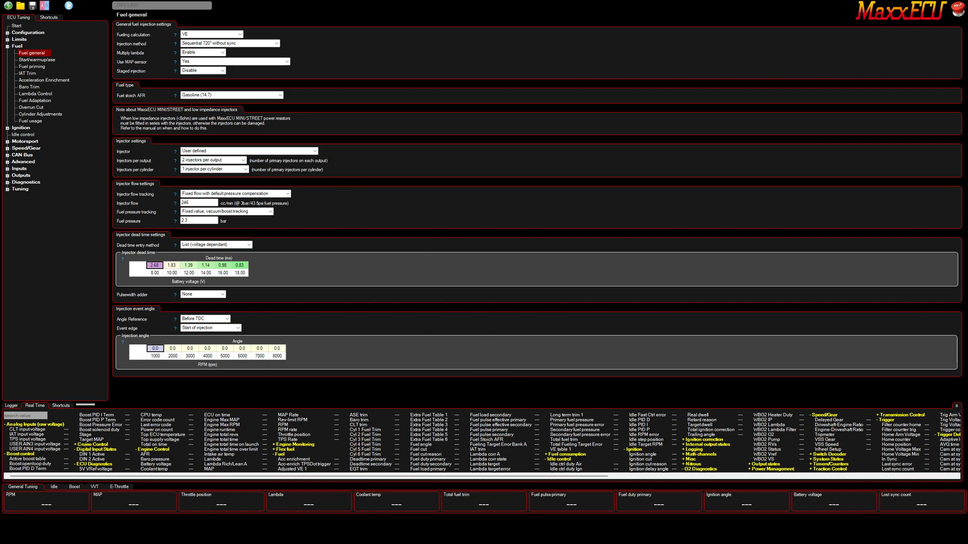
Step: Search the web for "5vzfe coil pack diagram" and open the Toyota 4Runner Forum spark plug wire and coil image
click(576, 528)
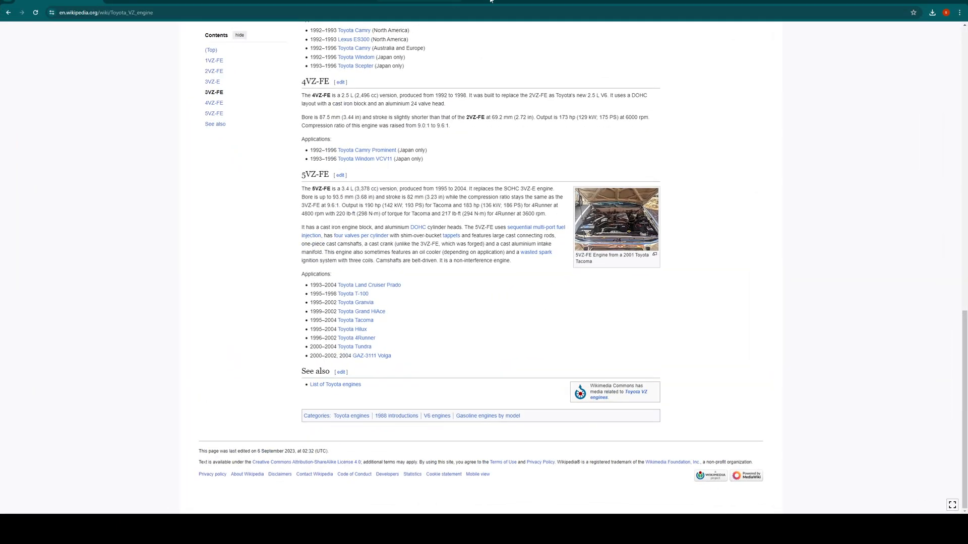
click(651, 1)
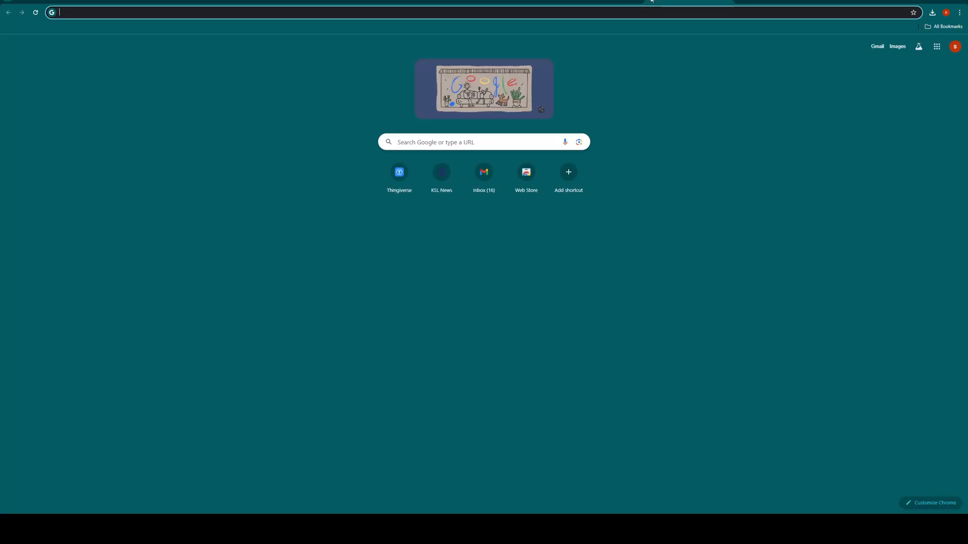
text(5vz)
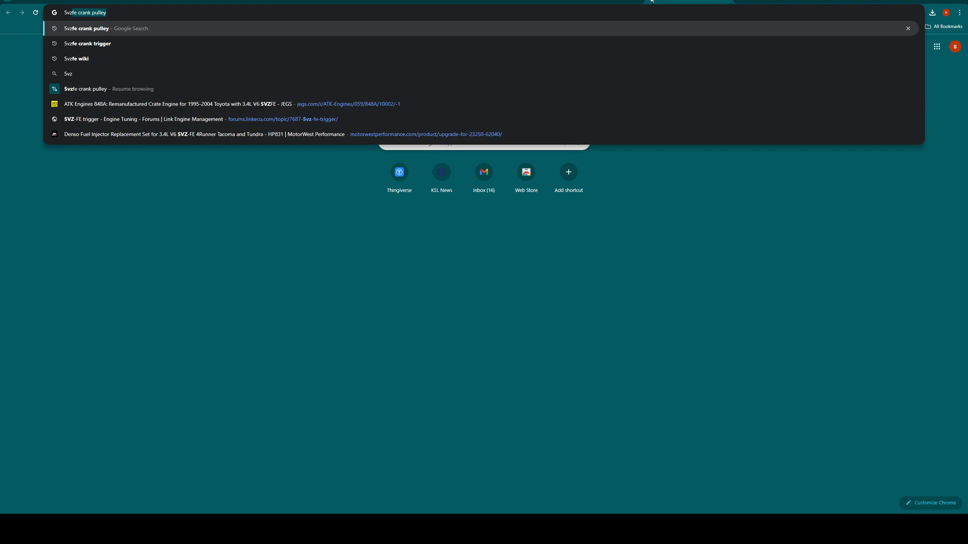
text(fe)
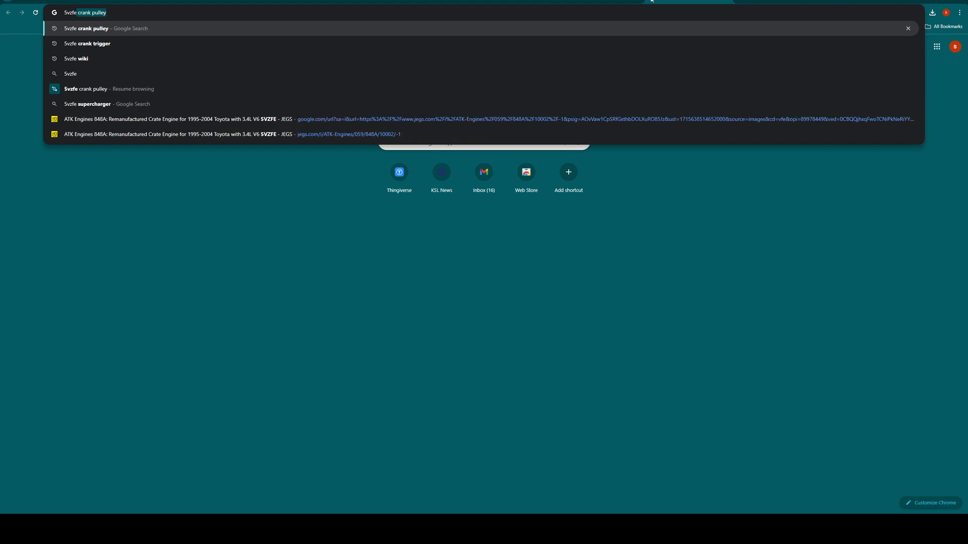
text( c)
key(BackSpace)
key(BackSpace)
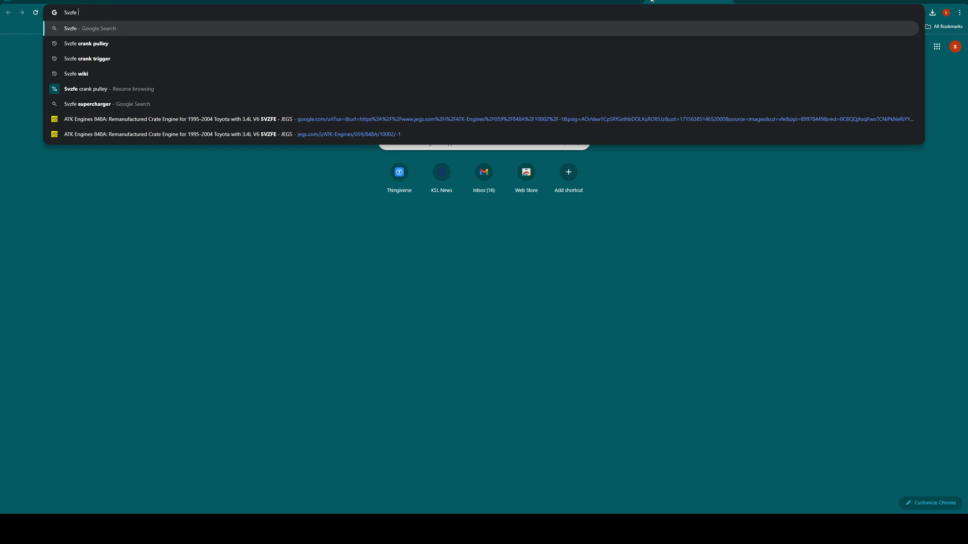
text(coil pack)
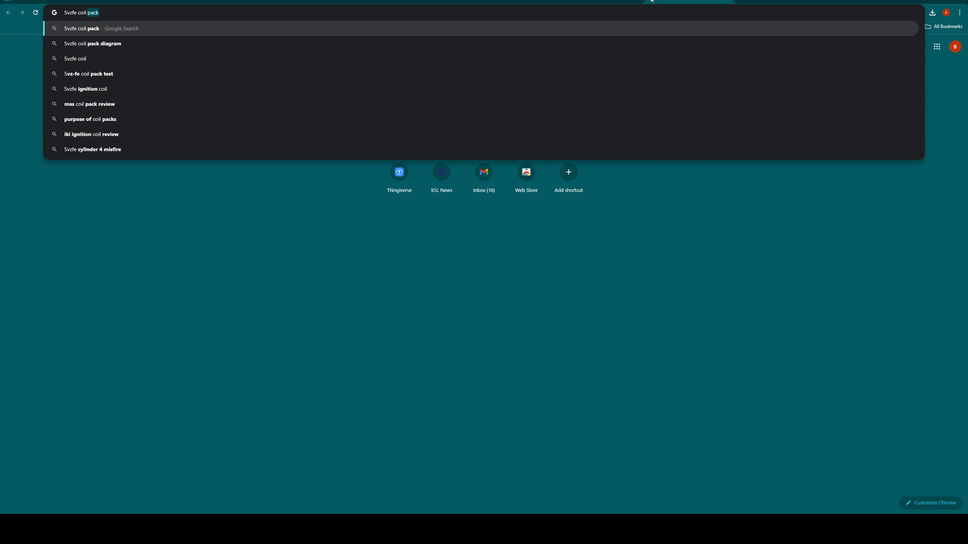
click(92, 44)
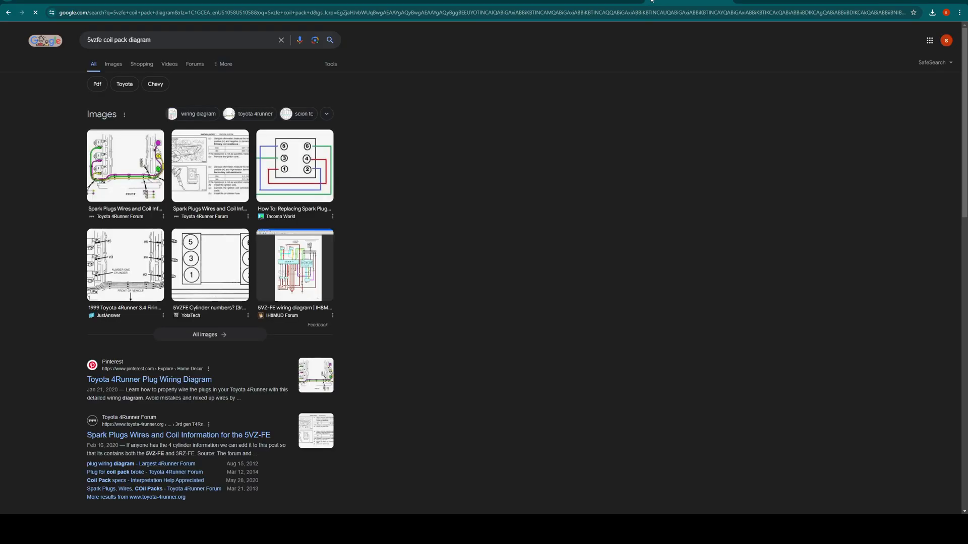
click(120, 174)
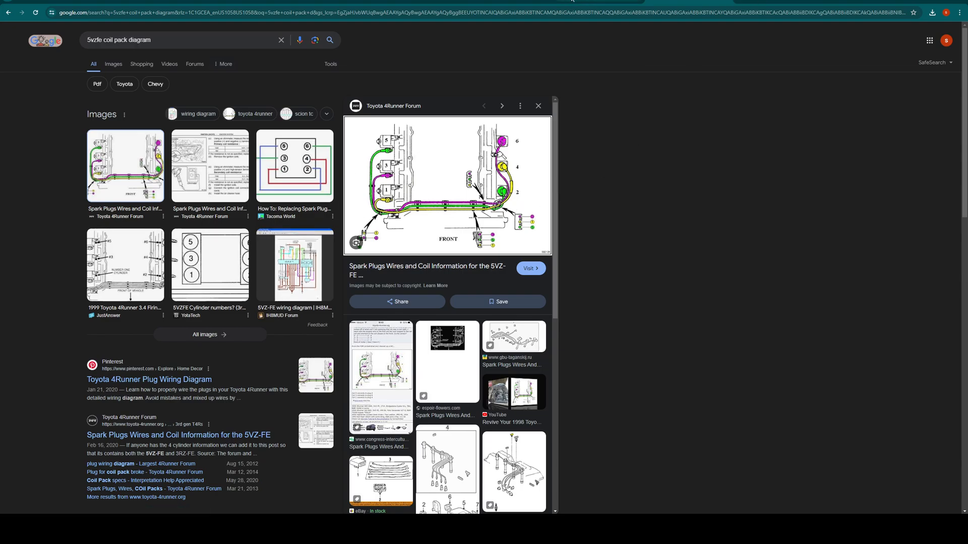
click(545, 1)
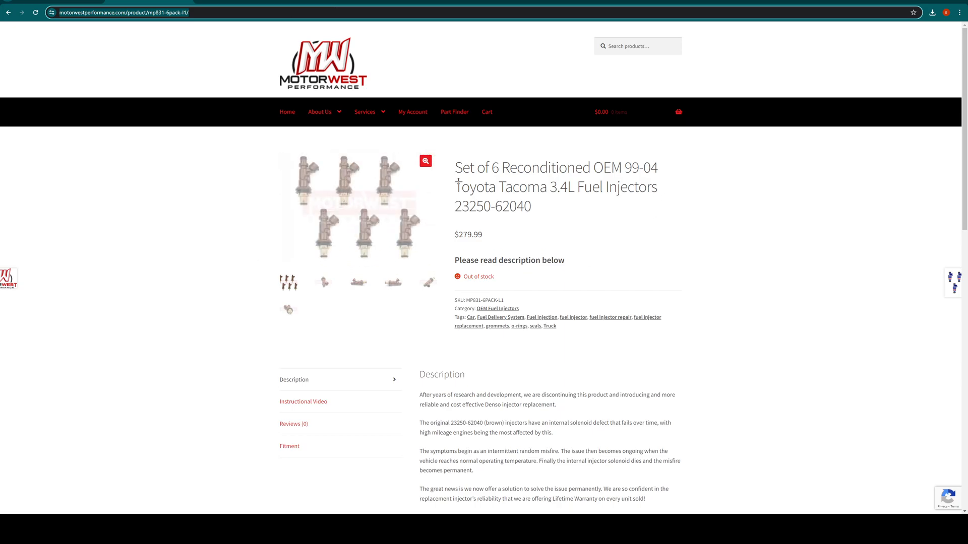
drag(550, 208, 456, 210)
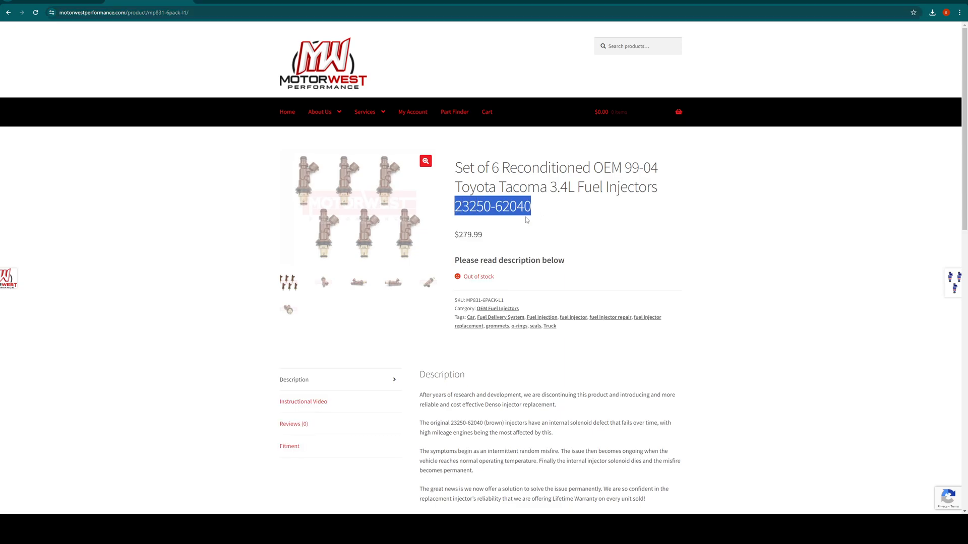
drag(526, 219, 456, 207)
click(240, 2)
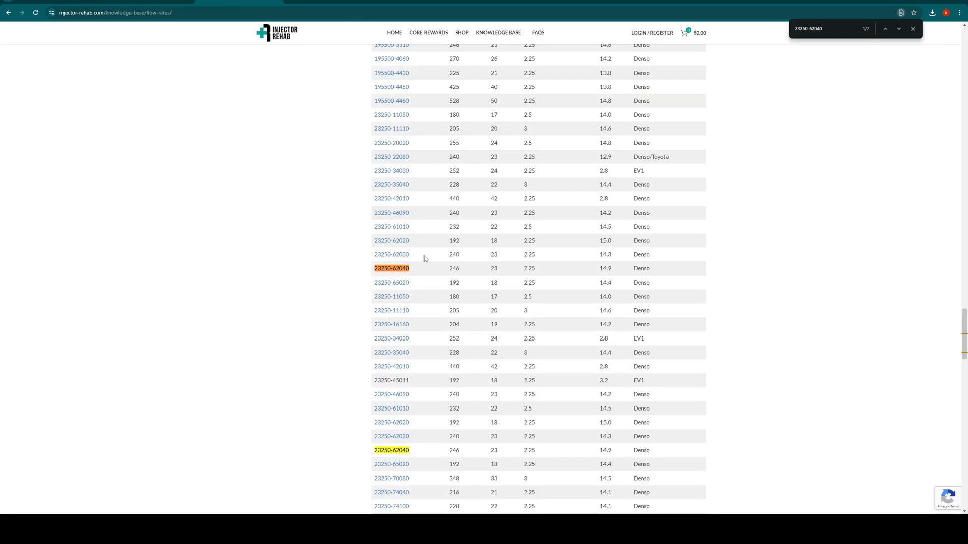
scroll(516, 257, up, 9)
scroll(515, 257, up, 2)
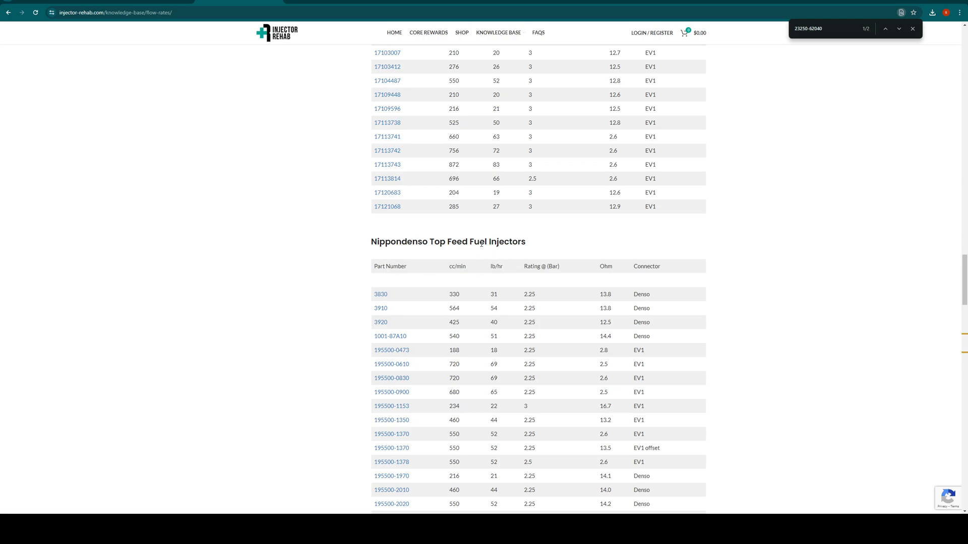
drag(464, 267, 448, 268)
drag(563, 266, 520, 267)
scroll(518, 315, down, 15)
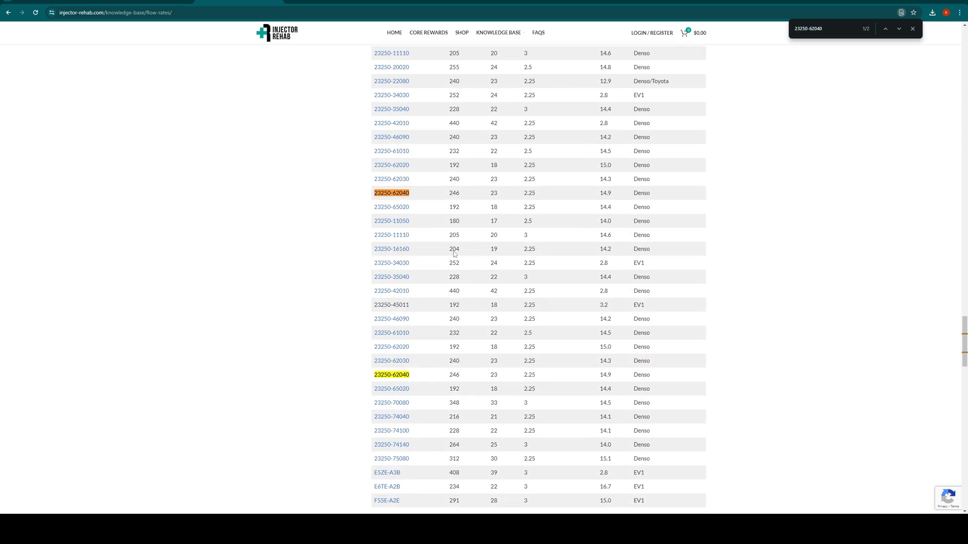
drag(445, 196, 466, 195)
drag(523, 195, 536, 195)
click(552, 526)
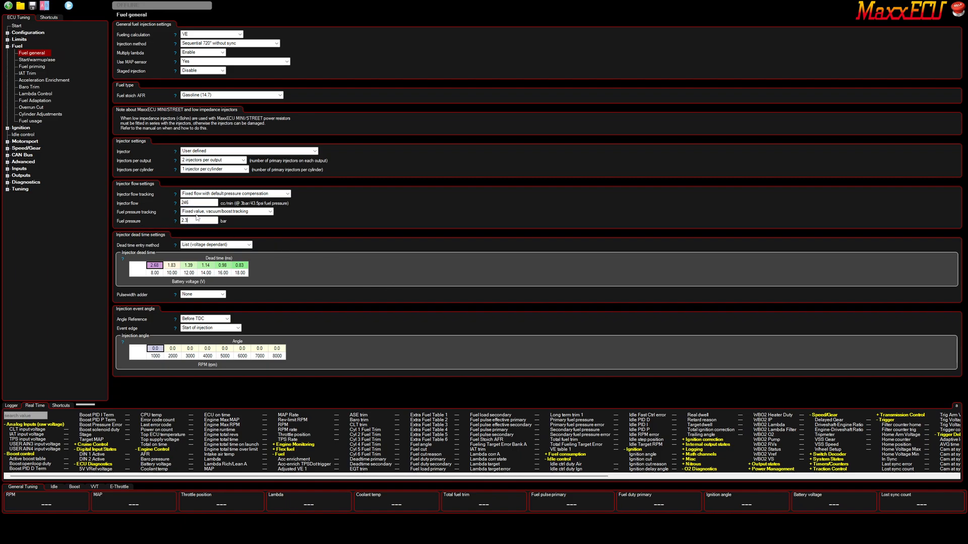
Step: Check the fuel pressure tracking options, keeping Fixed value, vacuum/boost tracking, and display the injector dead time curve
click(258, 213)
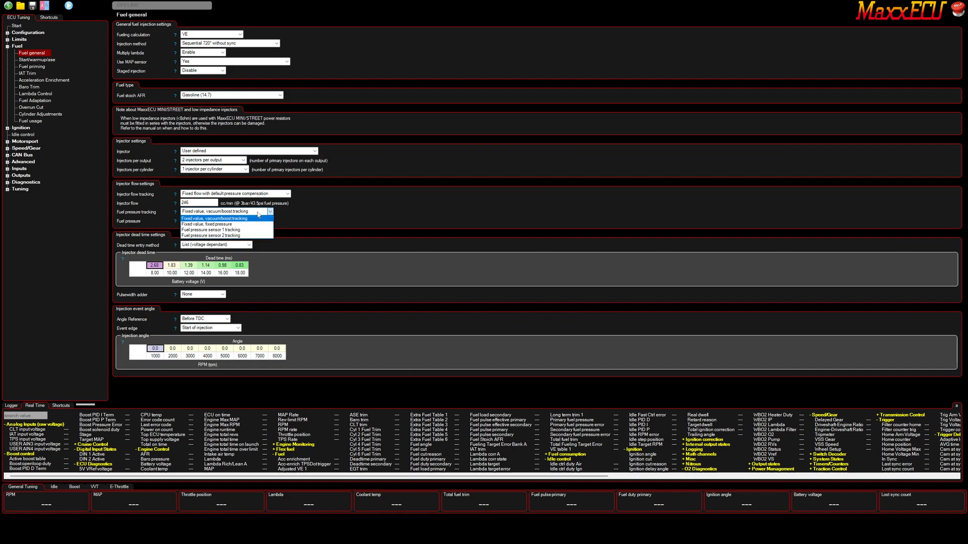
click(259, 214)
click(258, 215)
click(258, 215)
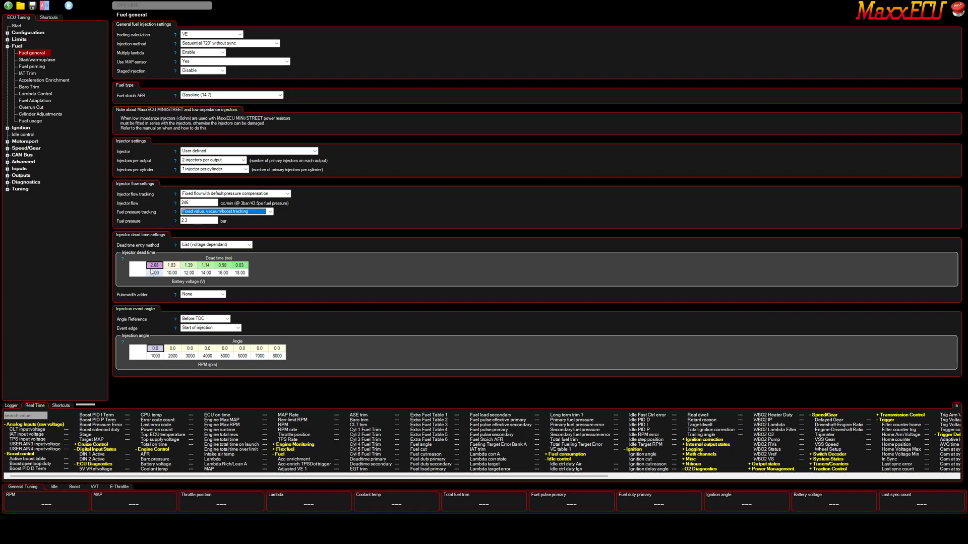
drag(154, 266, 259, 267)
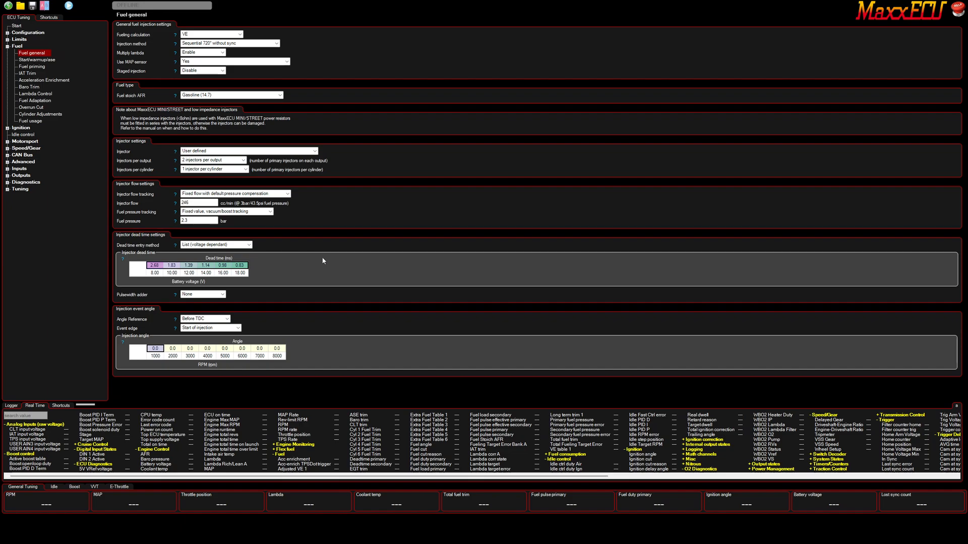
click(139, 265)
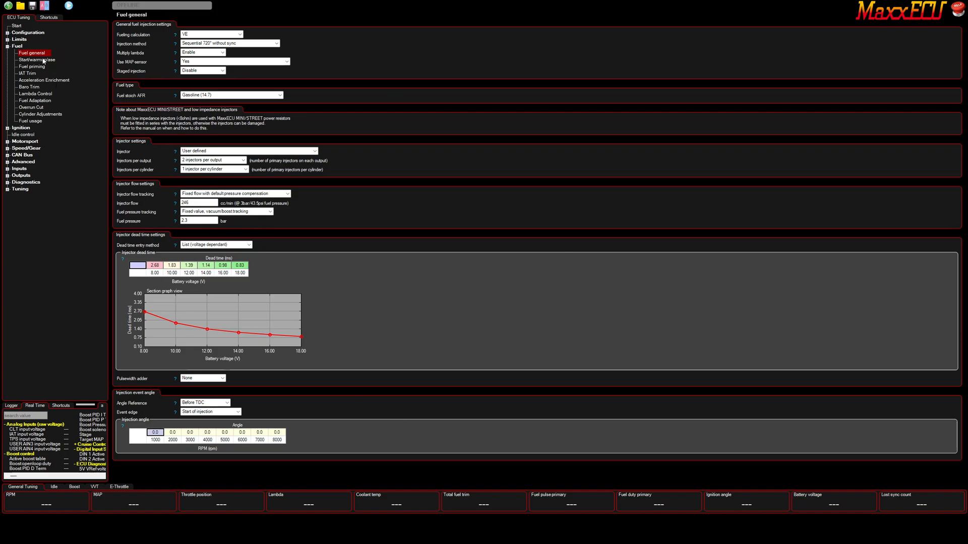
Step: Open the Start/warmup/ase page and review the afterstart enrichment curves at several engine runtimes and the warmup fuel trims
click(37, 60)
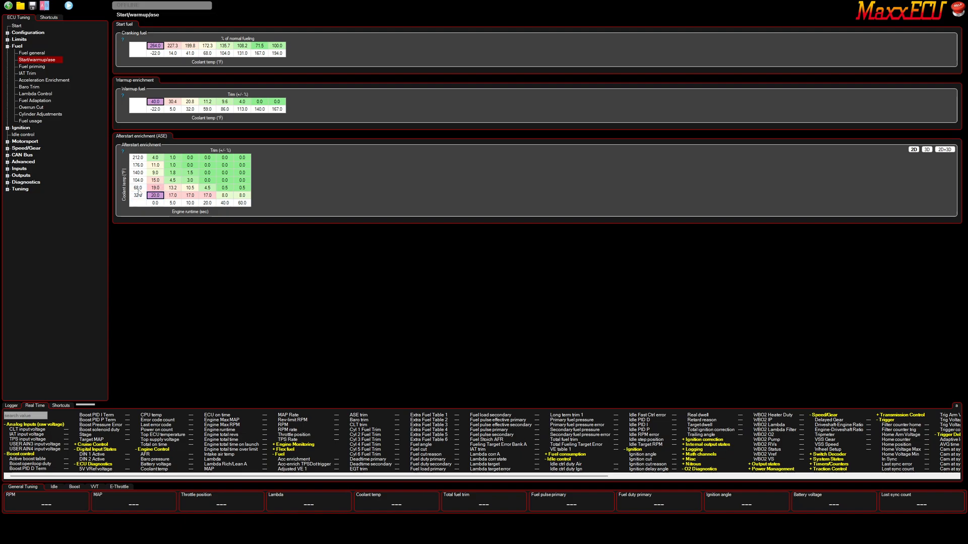
click(160, 189)
drag(156, 159, 274, 206)
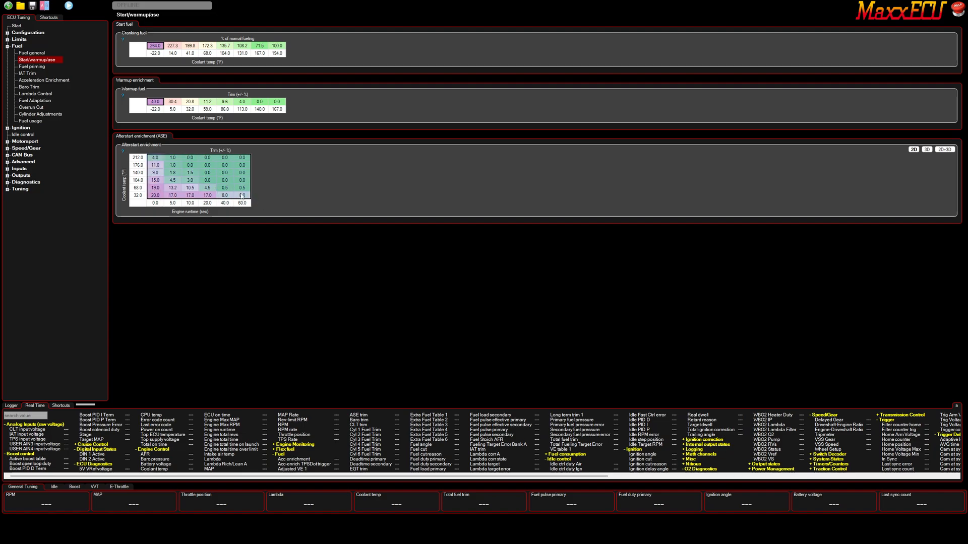
click(224, 203)
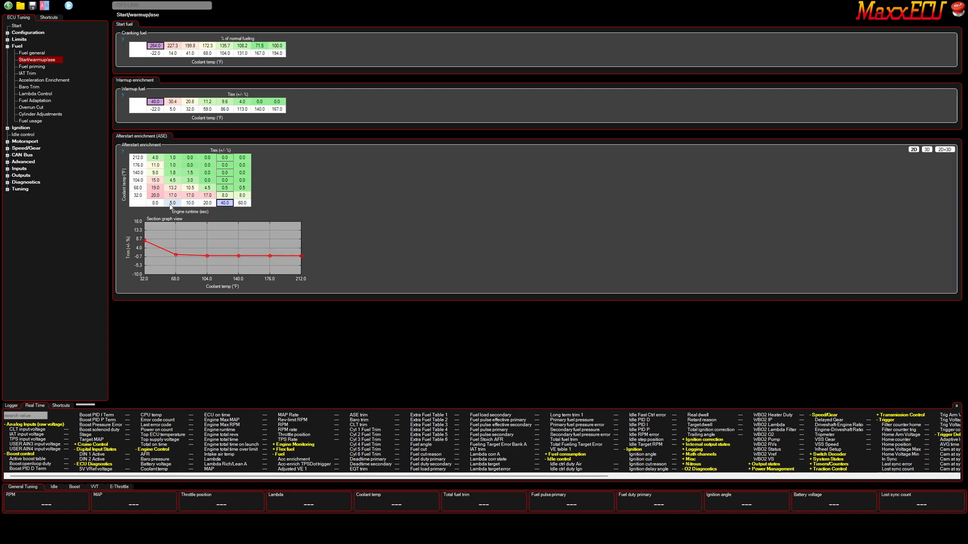
click(155, 203)
click(173, 203)
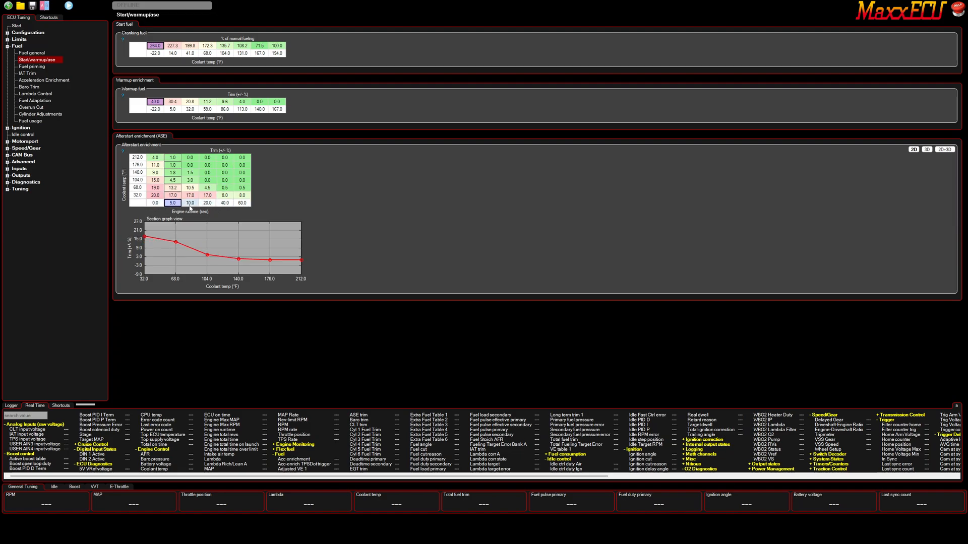
click(190, 203)
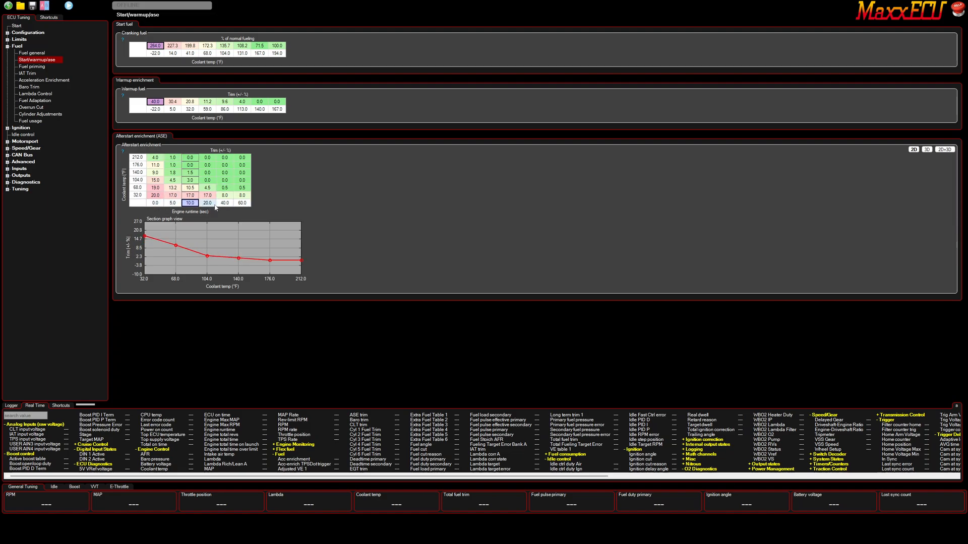
click(155, 201)
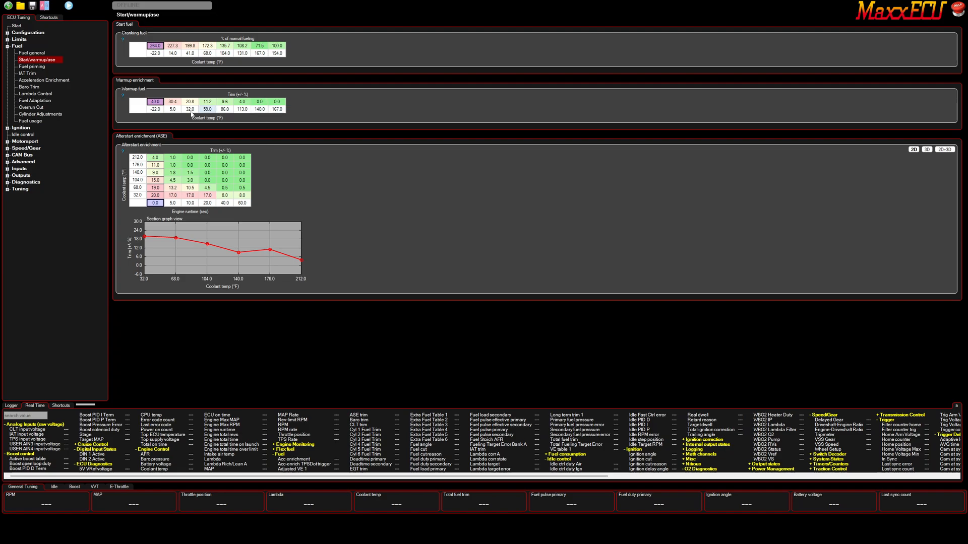
drag(155, 103, 290, 106)
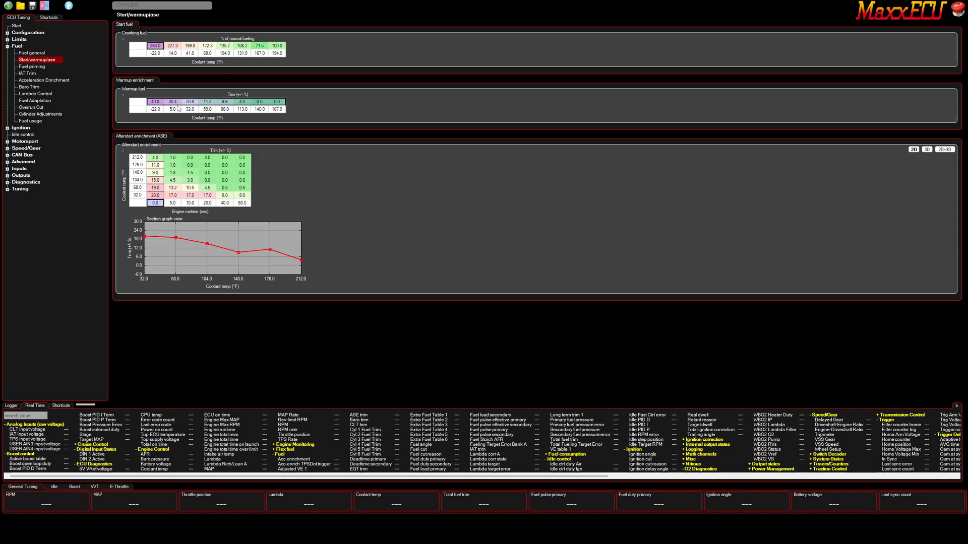
click(195, 103)
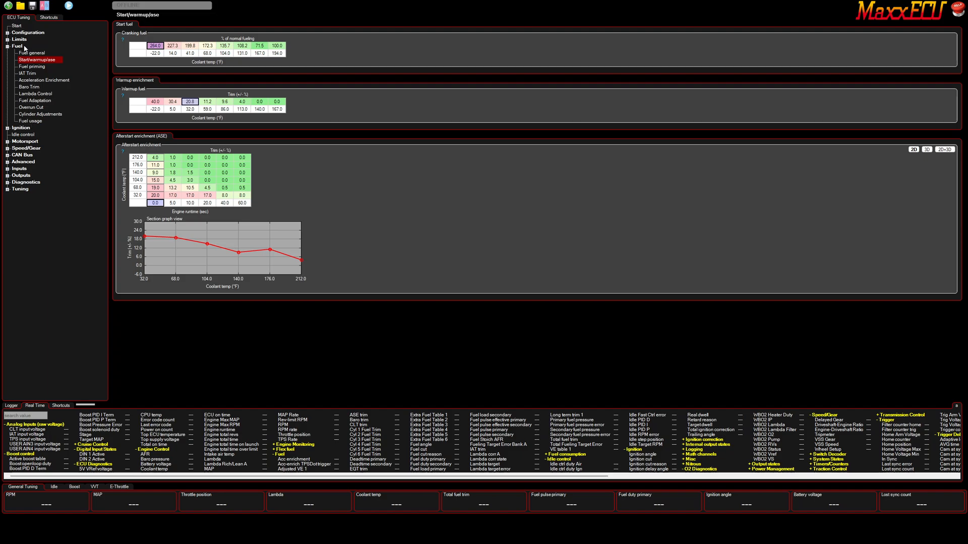
Step: View the Overrun Cut, Lambda Control, IAT Trim and Acceleration Enrichment pages, then collapse the Fuel group
click(36, 108)
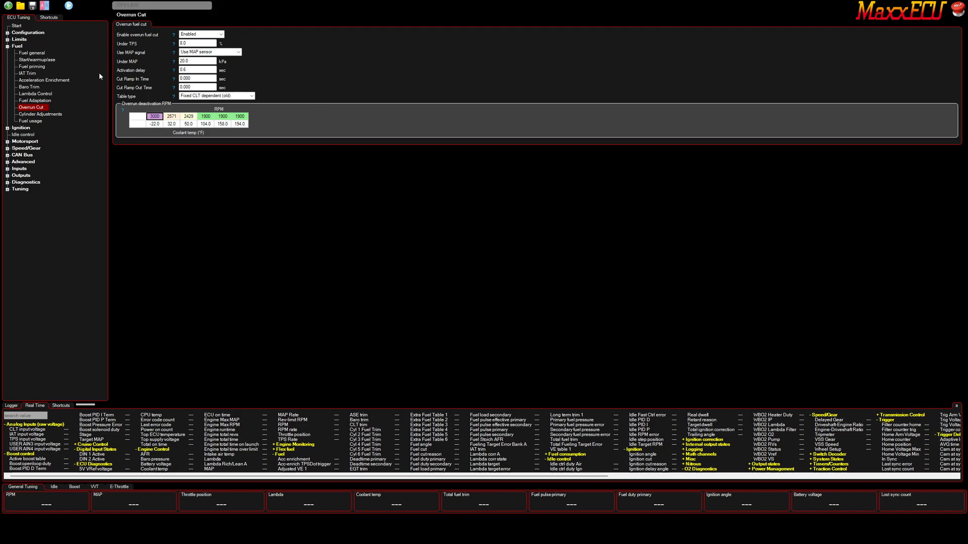
click(31, 95)
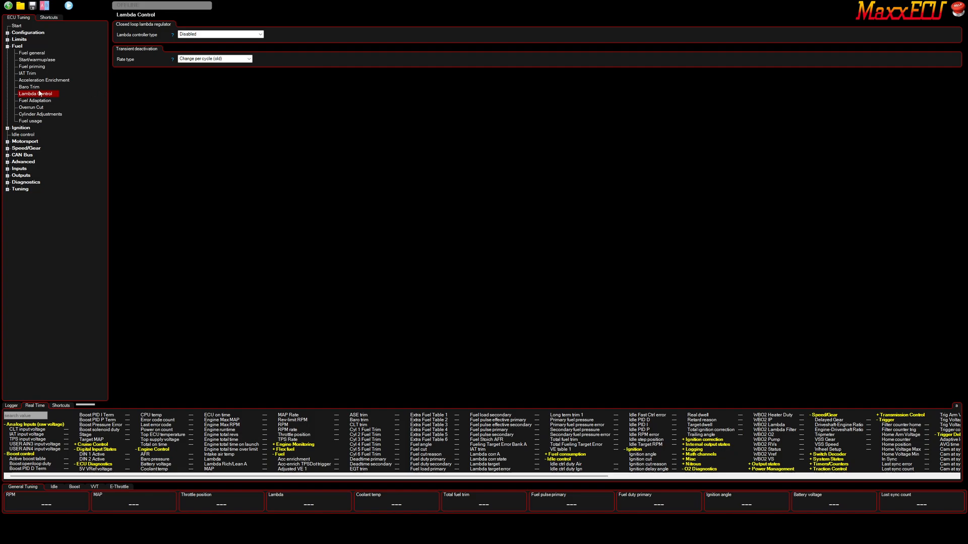
click(29, 73)
click(30, 81)
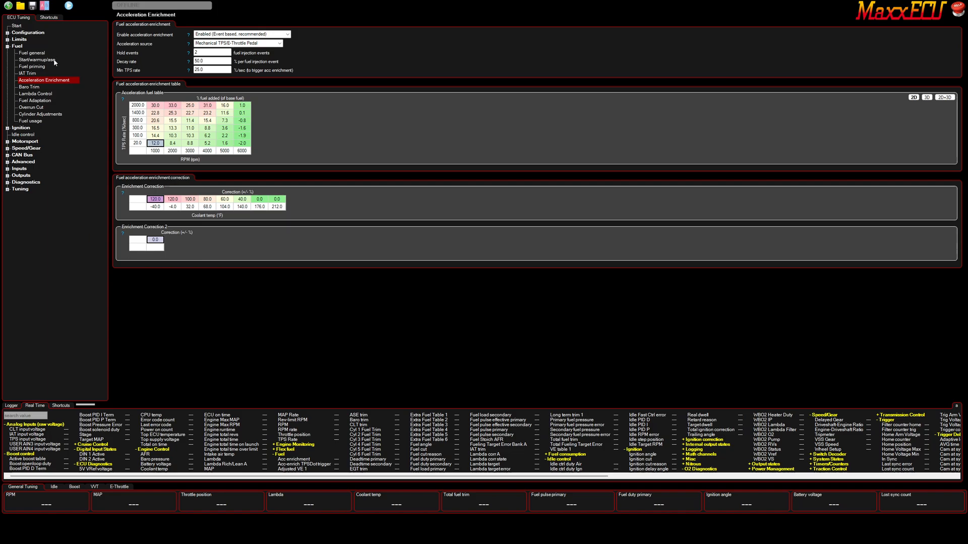
click(8, 46)
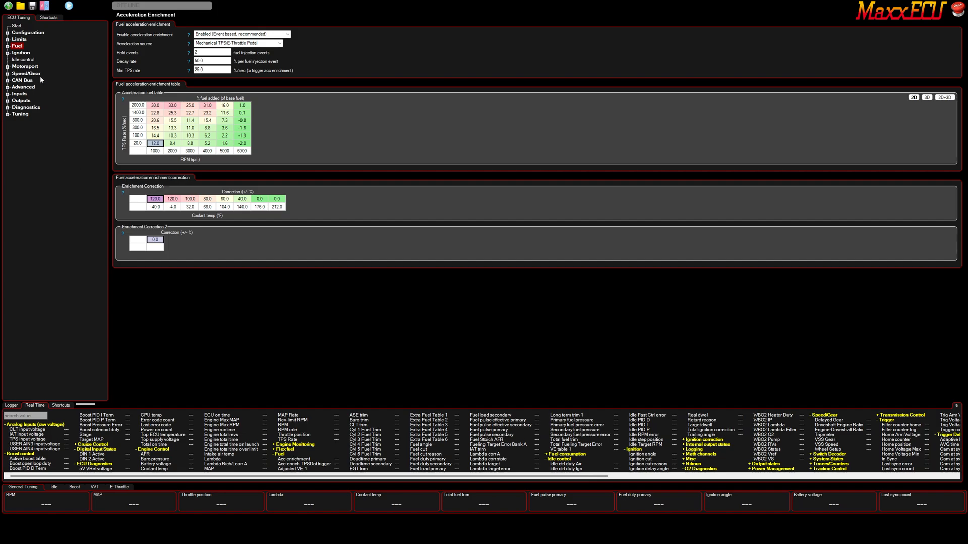
Step: Look through the Motorsport and Speed/Gear groups and collapse them again
click(8, 67)
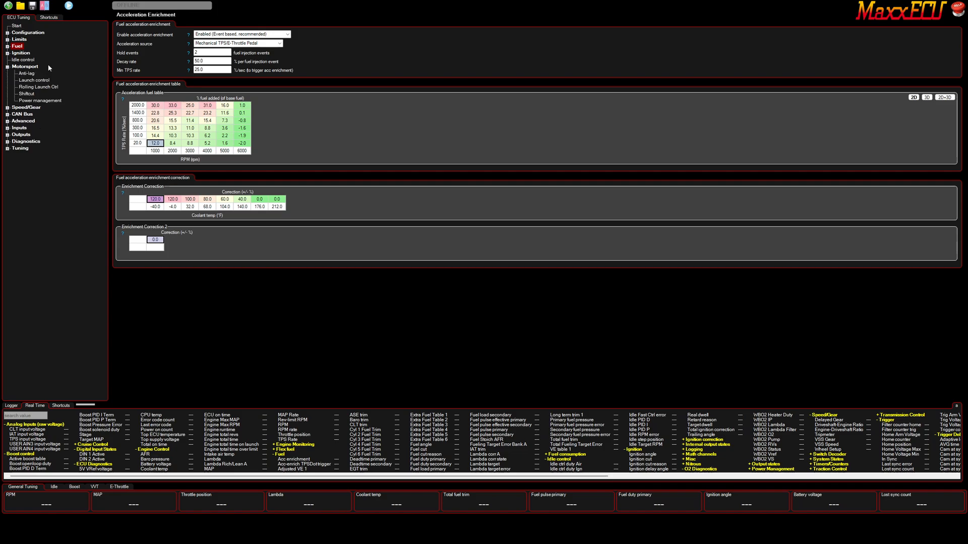
click(7, 67)
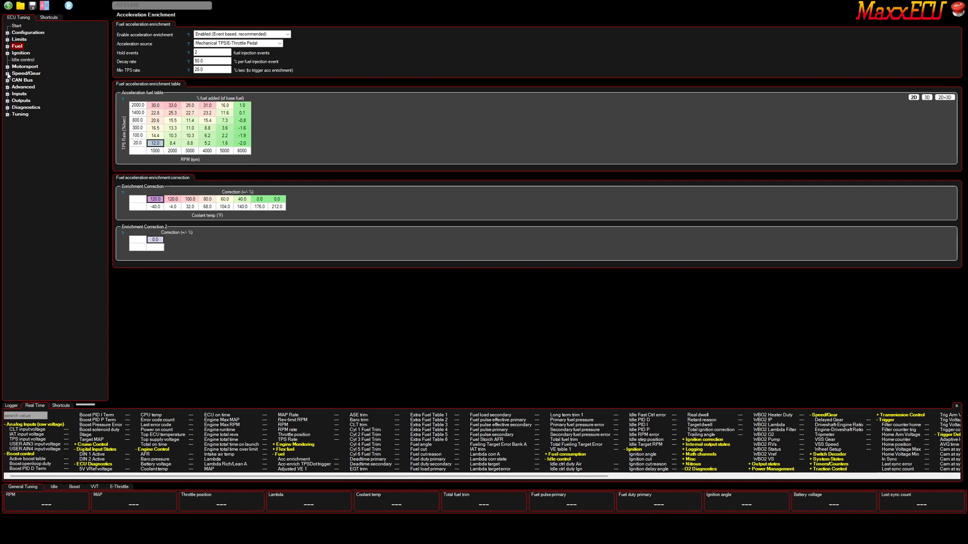
click(7, 73)
click(7, 74)
Step: Open the CAN input value 1 settings under CAN Inputs in the CAN Bus group
click(7, 80)
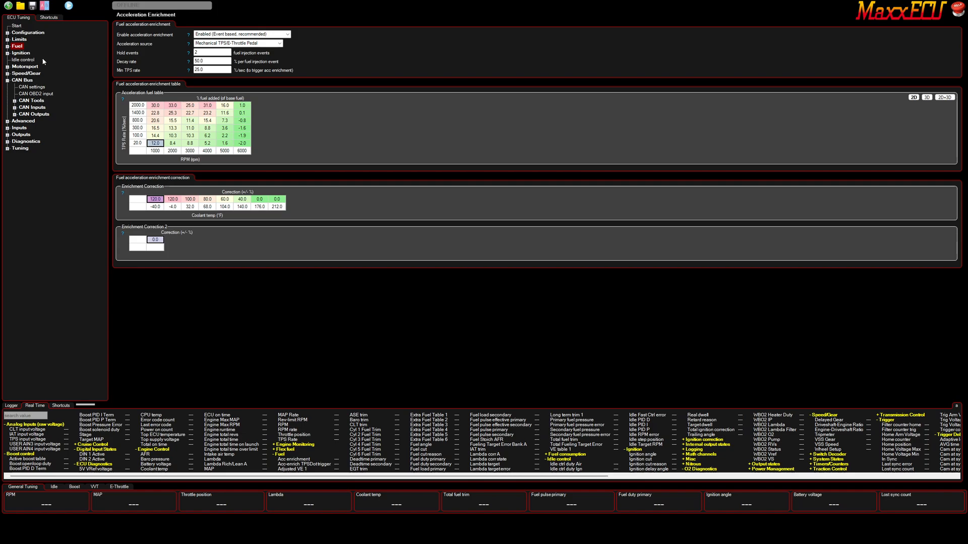
click(15, 107)
click(50, 114)
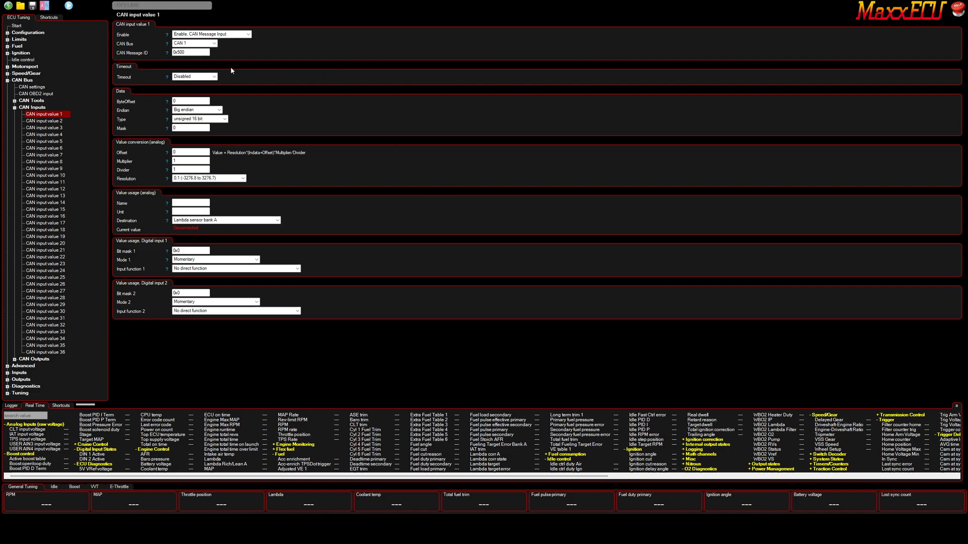
Step: Check the CAN Message ID and the Endian options of CAN input value 1, keeping Big endian selected
click(192, 54)
double_click(181, 52)
click(219, 110)
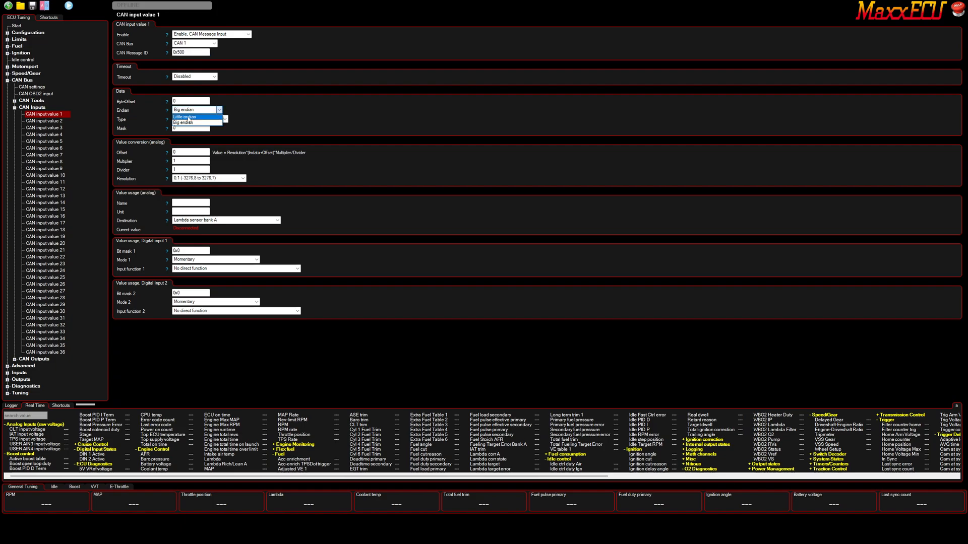
click(192, 124)
click(219, 110)
click(192, 124)
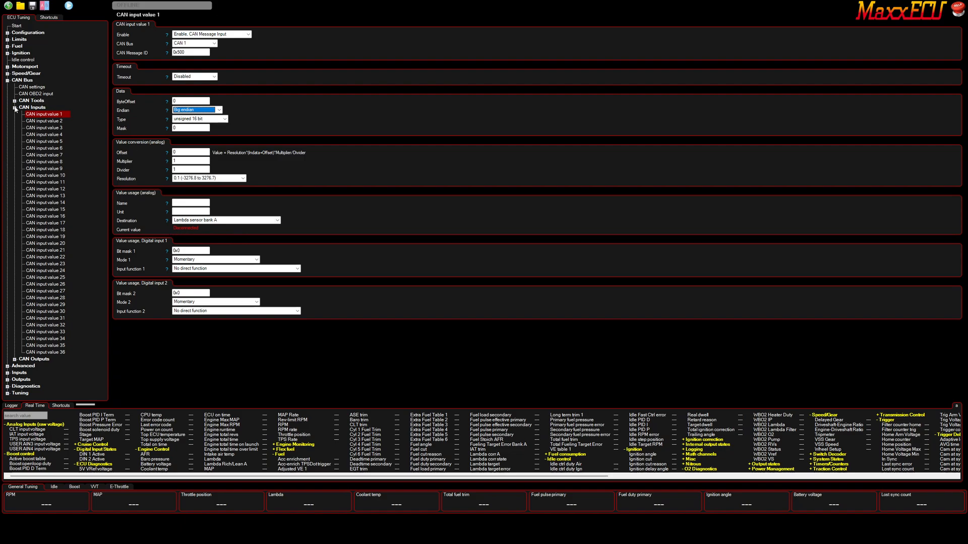
Step: Collapse the CAN Bus group, glance at the Advanced group, and open the Trigger/Home inputs page
click(8, 80)
click(8, 87)
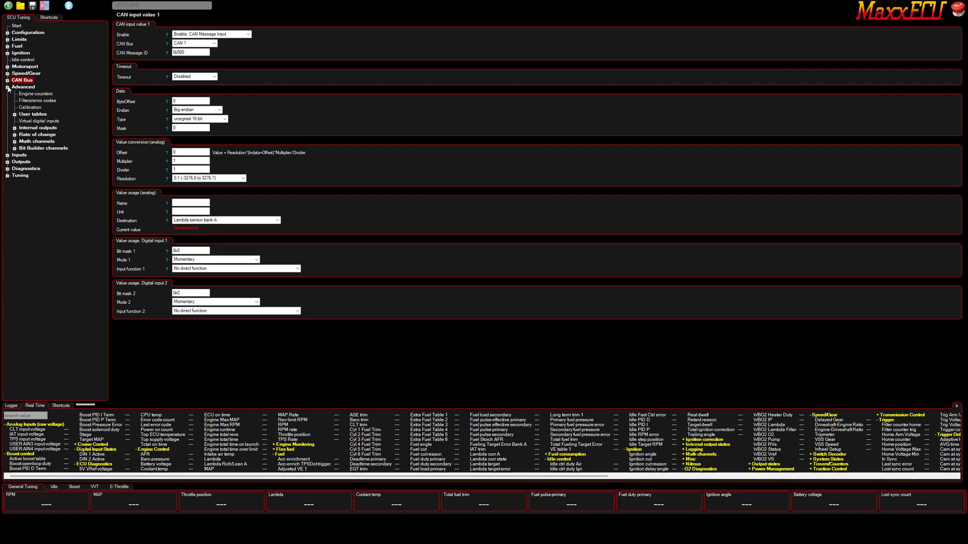
click(8, 87)
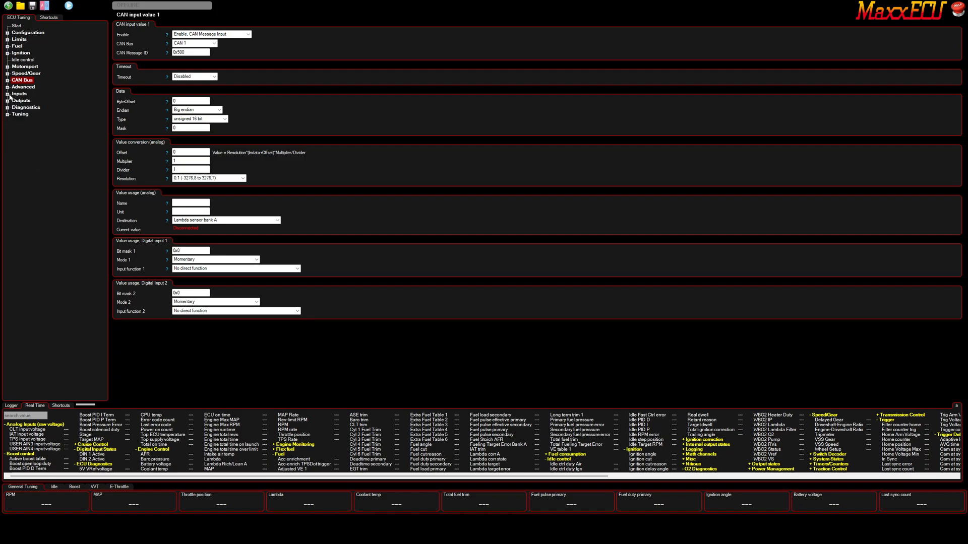
click(8, 94)
click(60, 101)
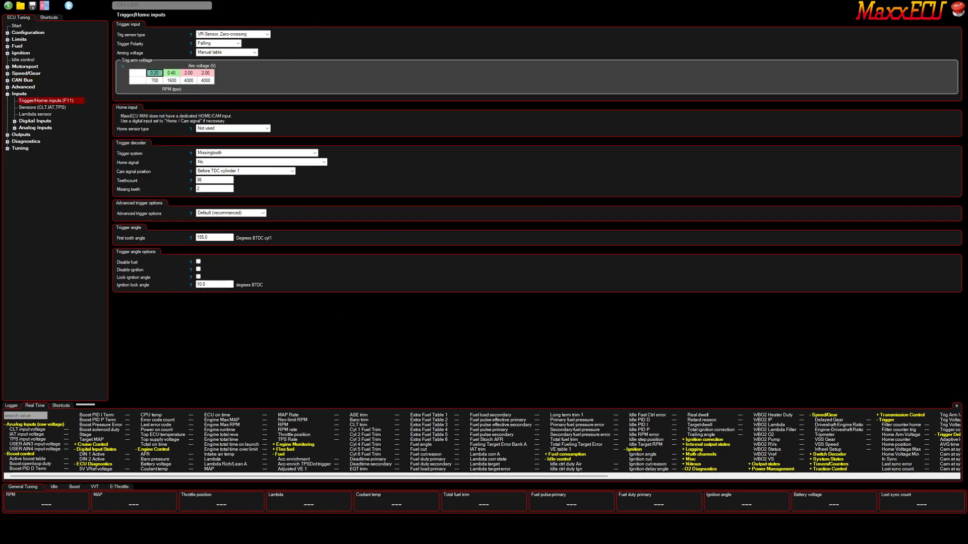
Step: Switch to the browser and look through the open reference pages for the Haltech 1UZ-FE engine article
key(alt+Tab)
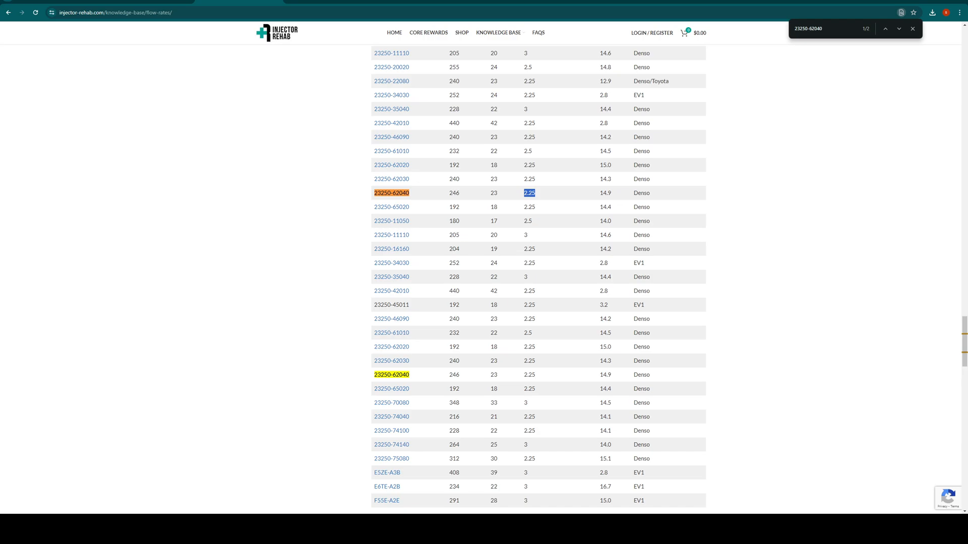
click(166, 1)
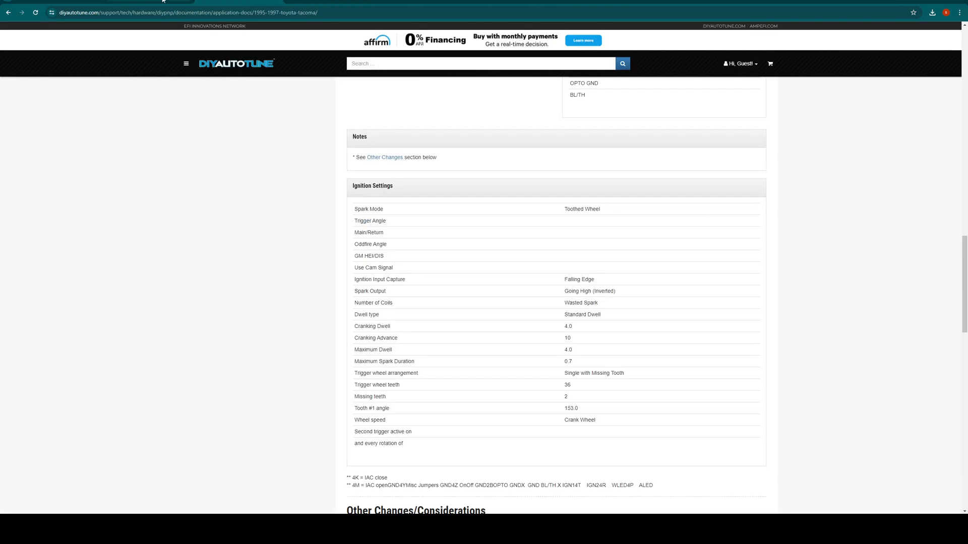
click(65, 1)
click(146, 1)
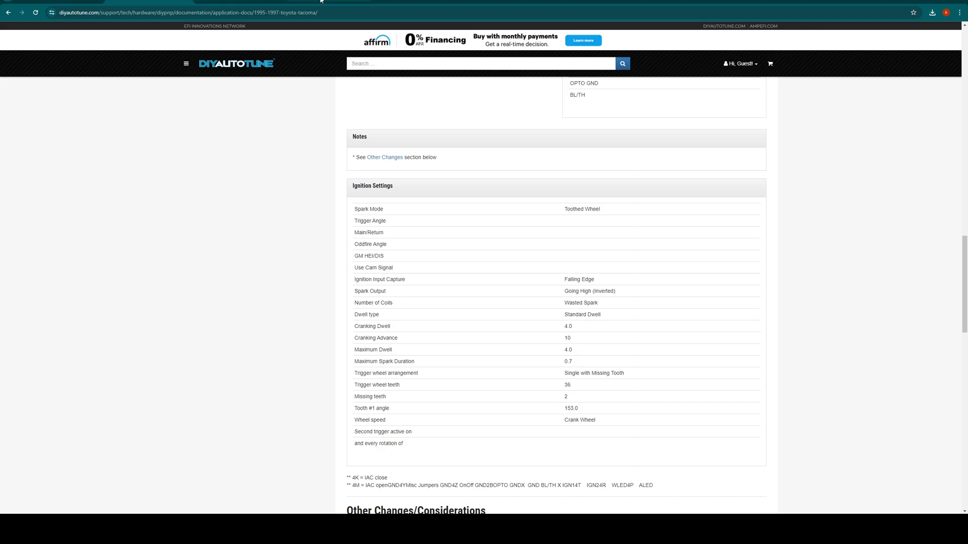
click(349, 3)
click(434, 2)
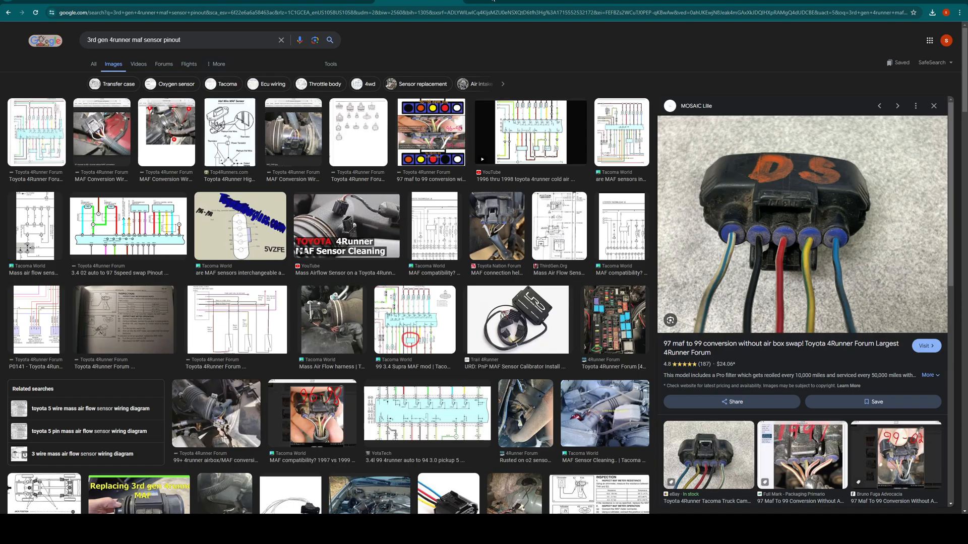
click(499, 1)
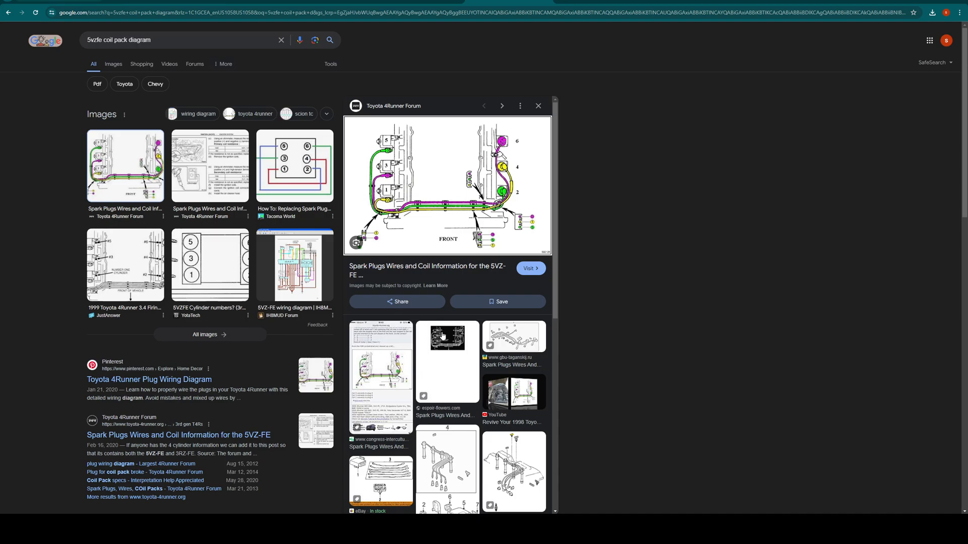
click(547, 531)
click(547, 531)
click(313, 2)
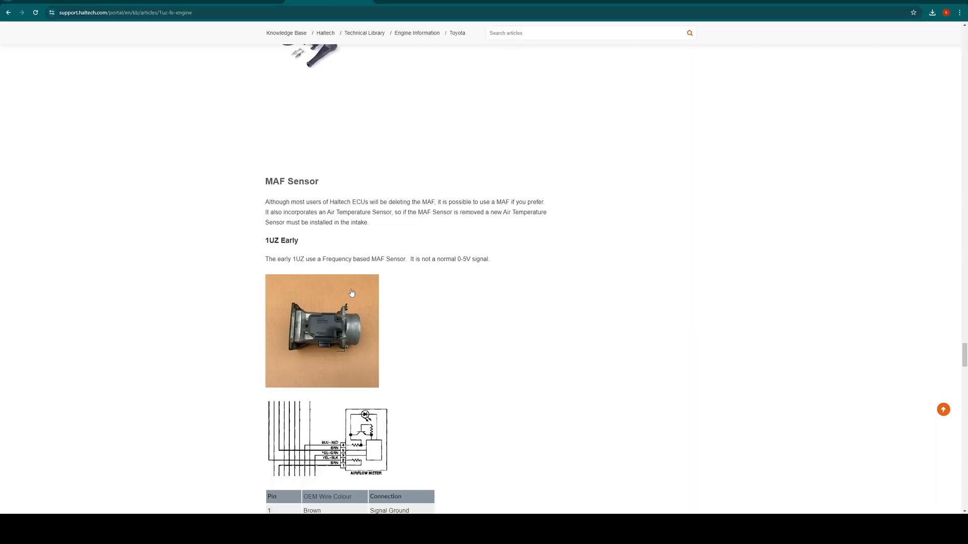
Step: Find the photo comparing the 12x and 36-2 trigger wheels in the Haltech 1UZ-FE article
scroll(402, 299, down, 10)
scroll(396, 283, up, 15)
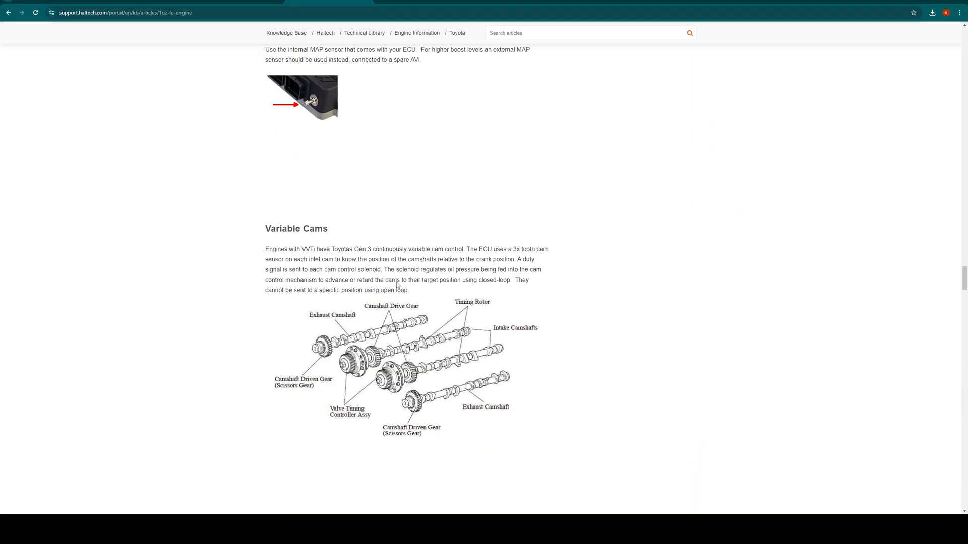
scroll(401, 286, up, 15)
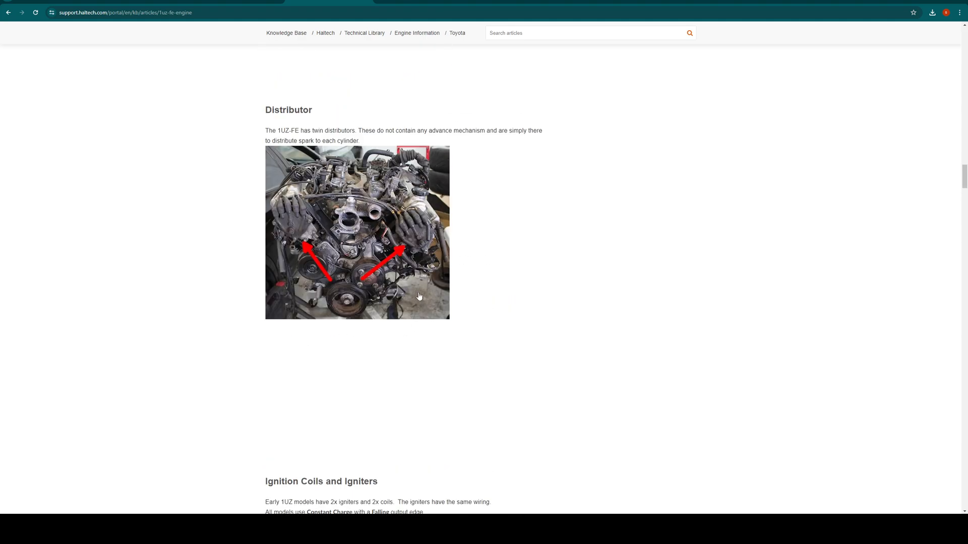
scroll(413, 292, up, 6)
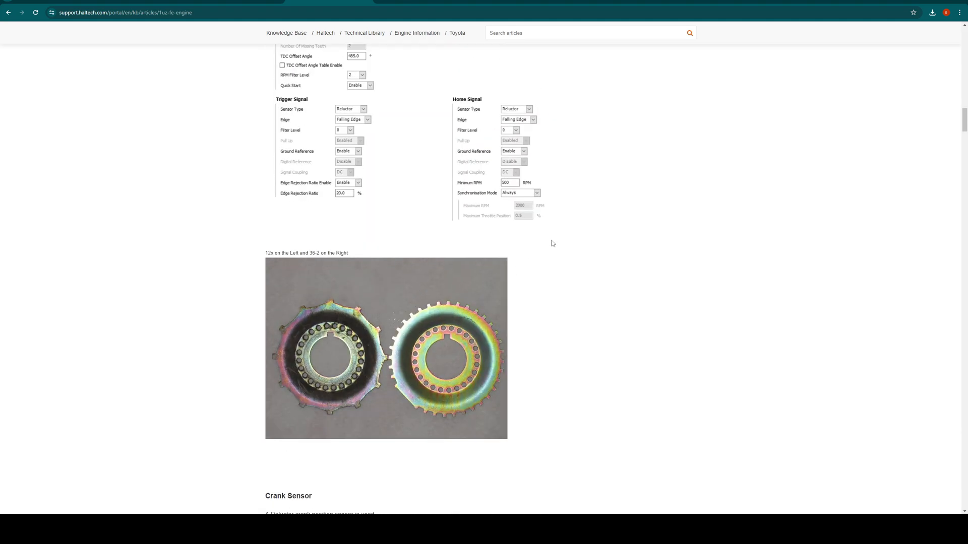
scroll(502, 298, down, 2)
scroll(503, 298, down, 1)
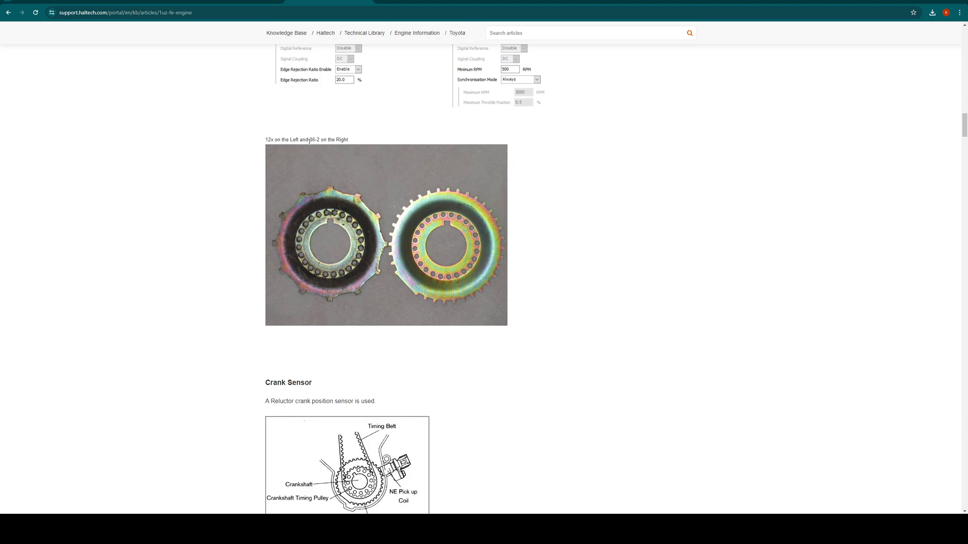
Step: Highlight the 36-2 wheel caption, return to MaxxECU, and check the trigger decoder settings and First tooth angle
drag(308, 141, 331, 141)
key(alt+Tab)
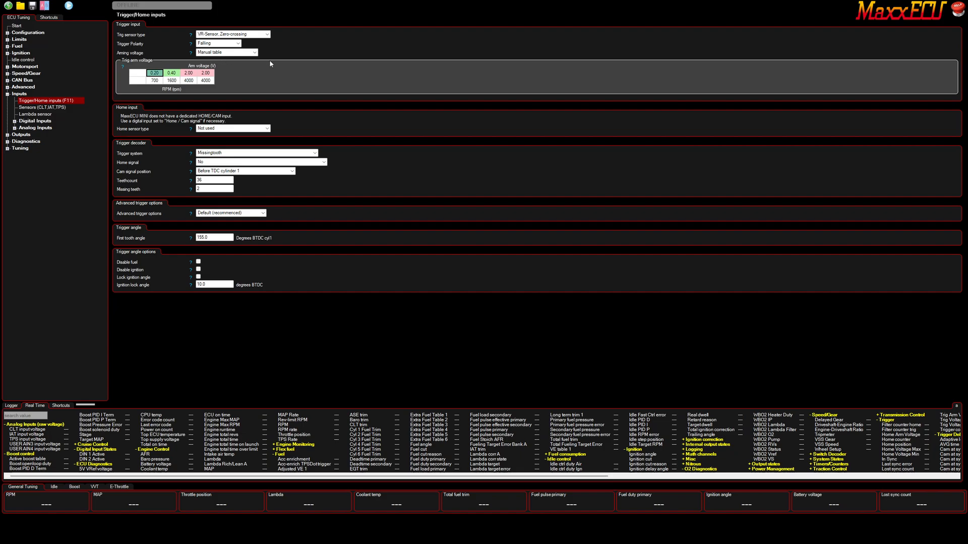
click(206, 155)
click(231, 158)
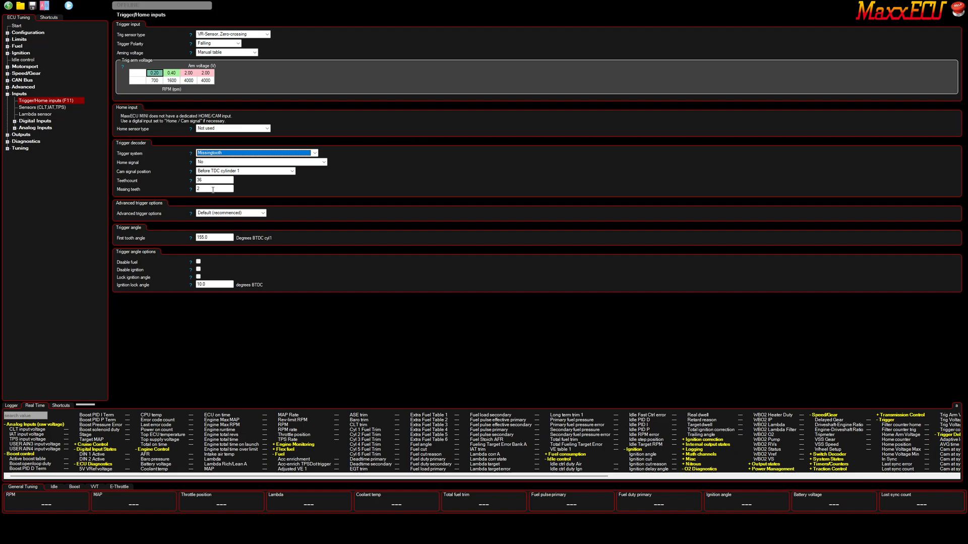
click(210, 237)
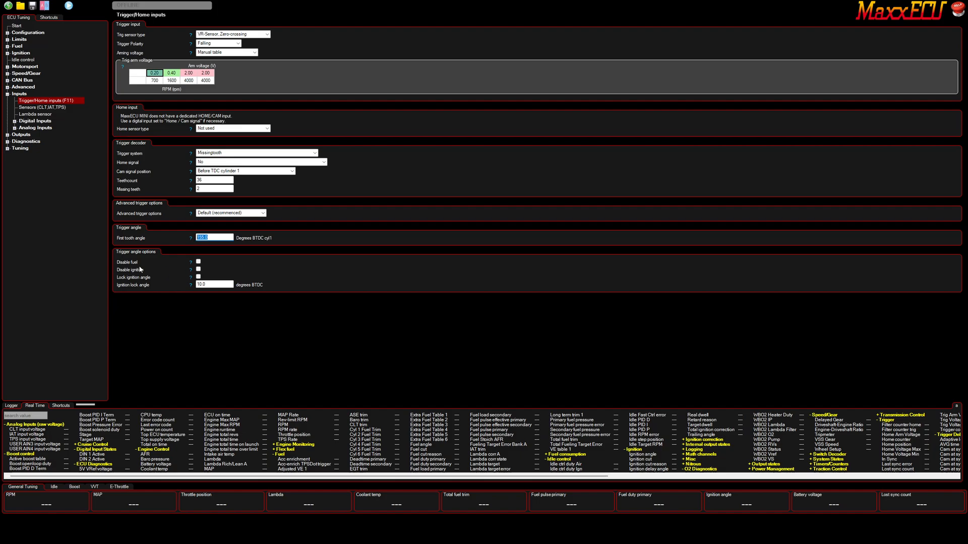
Step: Toggle Disable ignition on and back off, and look at the Ignition lock angle and First tooth angle values
click(198, 270)
click(197, 271)
click(218, 284)
click(215, 240)
Step: Open the Sensors (CLT,IAT,TPS) page, and in the browser check the title of the DIYPNP Toyota Tacoma / 4Runner documentation
click(40, 107)
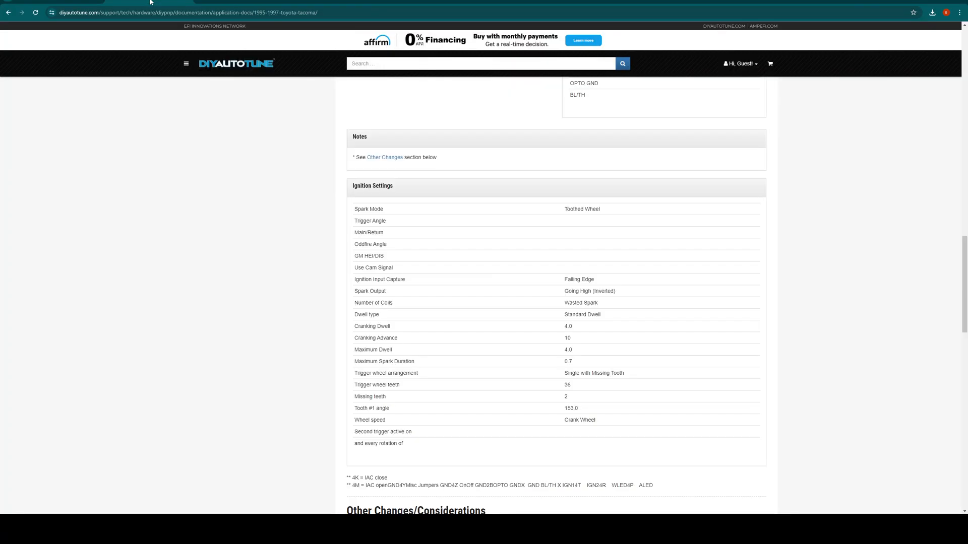
scroll(422, 296, up, 5)
scroll(411, 291, up, 10)
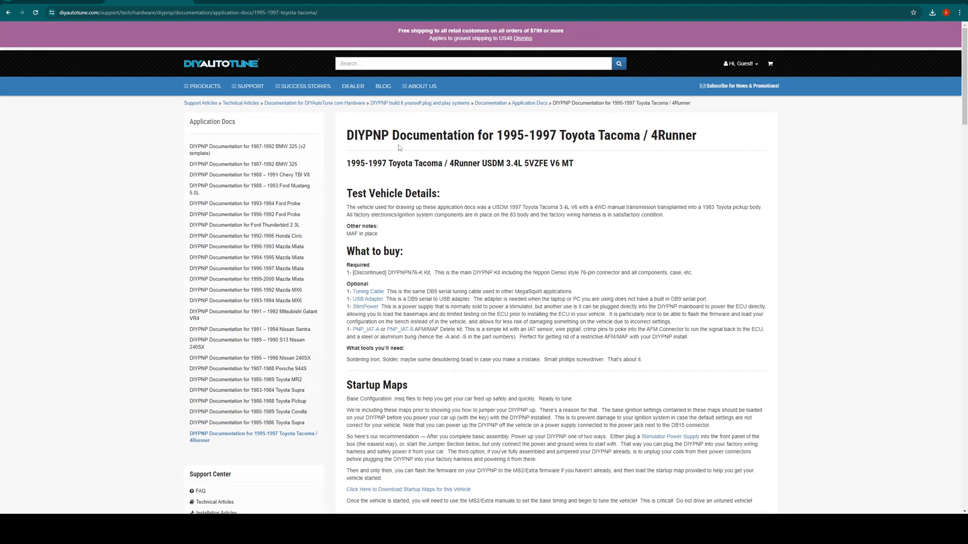
drag(349, 139, 693, 170)
click(572, 187)
Step: Find the Sensor Calibration section in the DIYPNP documentation
scroll(572, 309, down, 4)
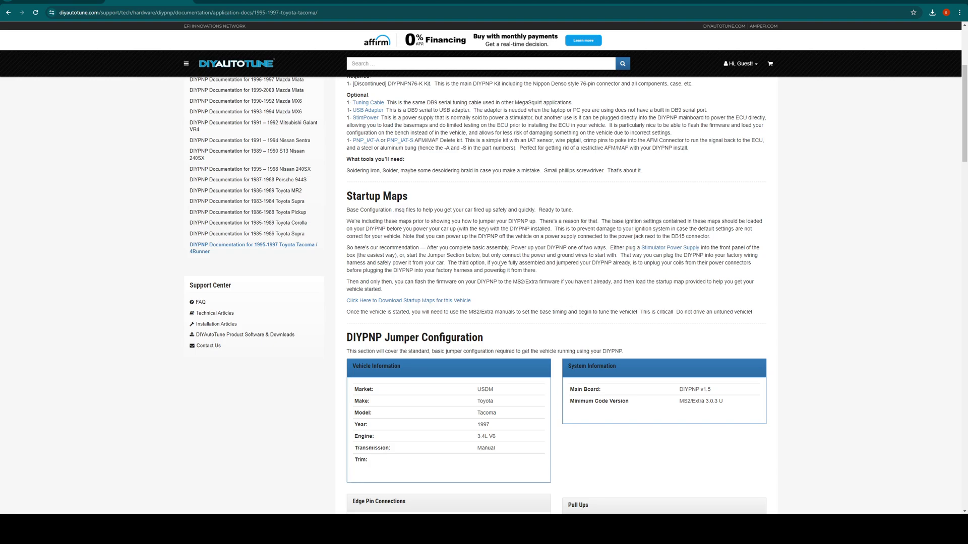
scroll(501, 269, down, 20)
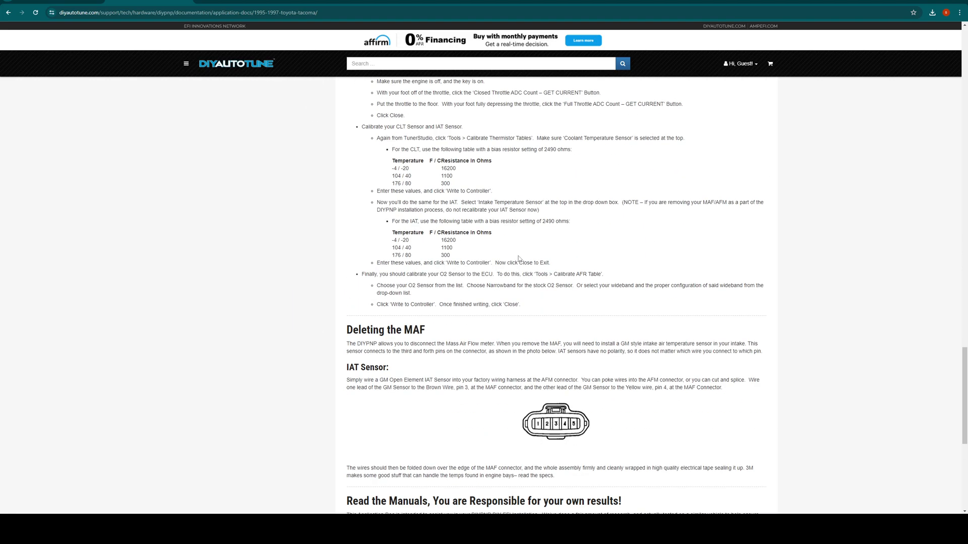
scroll(519, 259, up, 4)
scroll(555, 256, down, 2)
scroll(454, 270, up, 1)
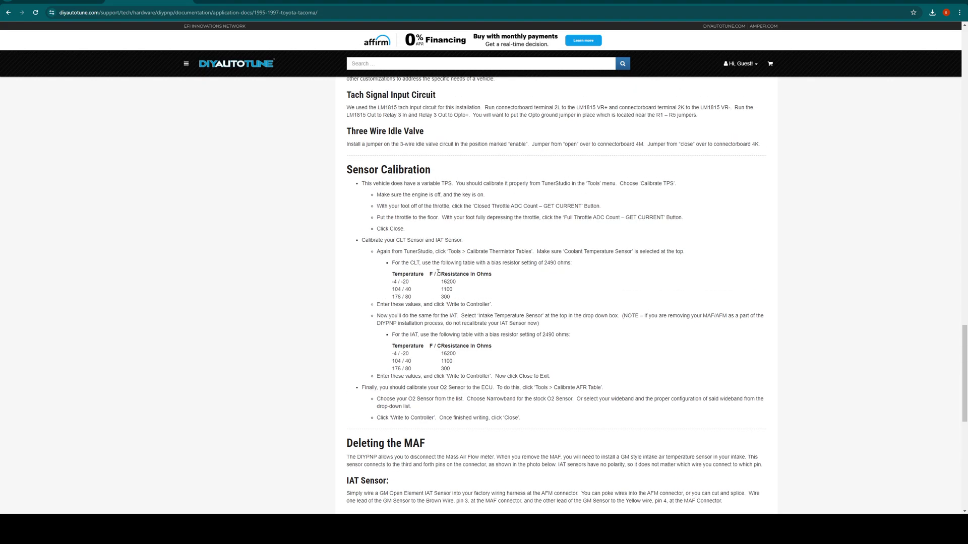
scroll(438, 272, down, 2)
Step: Examine the CLT and IAT calibration instructions, highlighting the bias resistor setting given for each sensor
drag(365, 166, 451, 222)
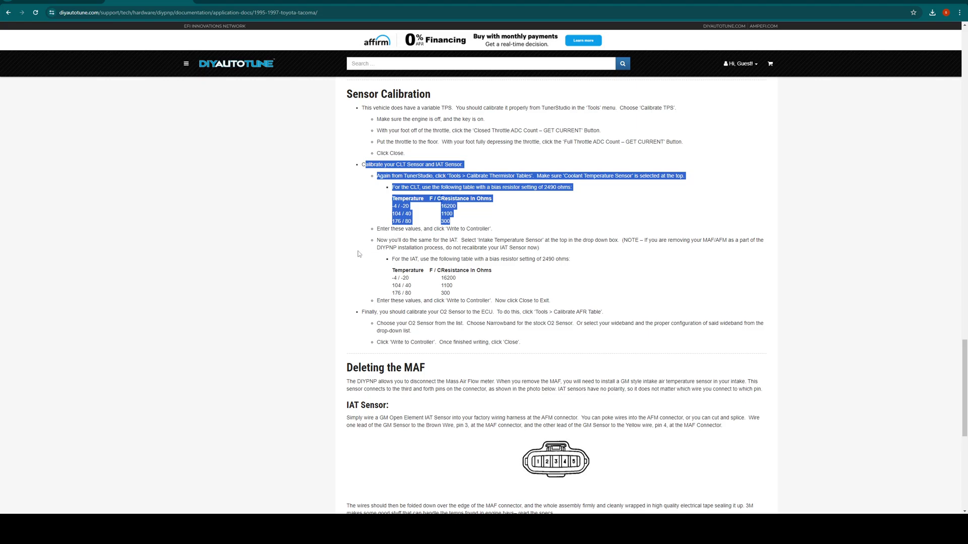
drag(376, 240, 564, 274)
click(557, 294)
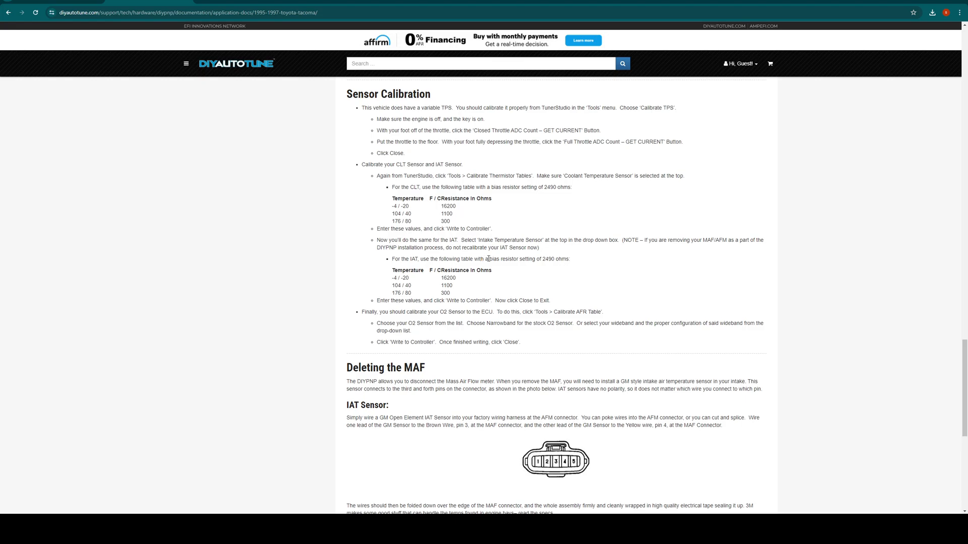
drag(489, 259, 568, 258)
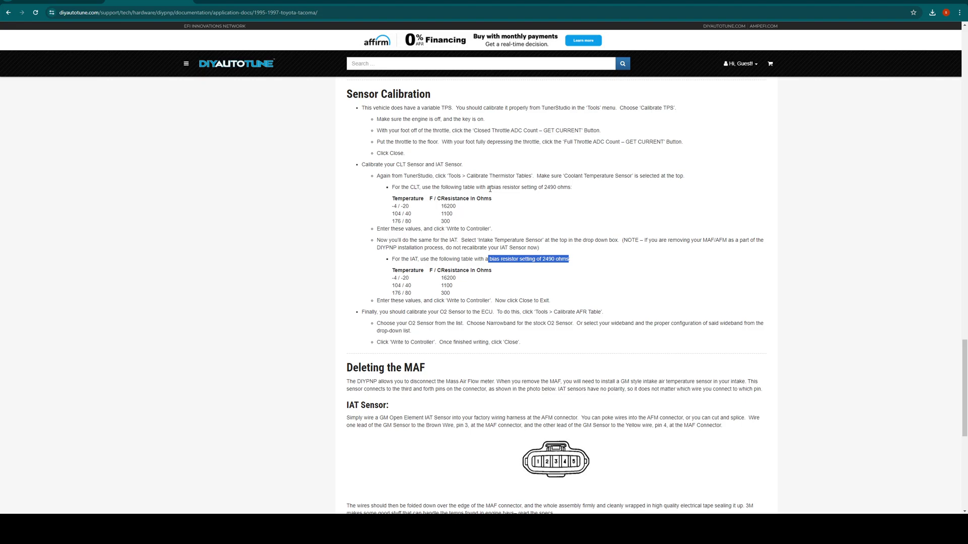
drag(490, 189, 573, 189)
click(544, 266)
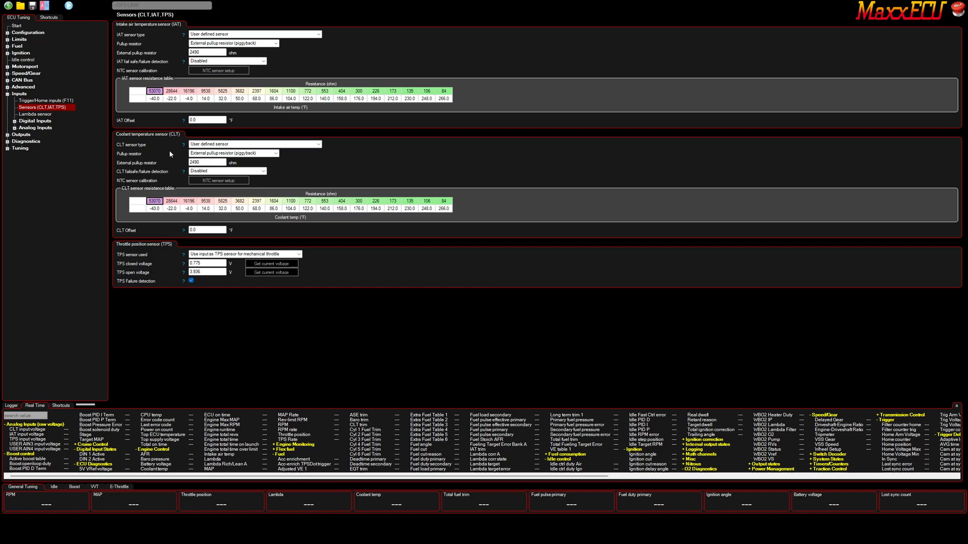
Step: In MaxxECU, check the coolant sensor's Pullup resistor options, keeping External pullup resistor (piggyback), and its External pullup resistor value
click(248, 154)
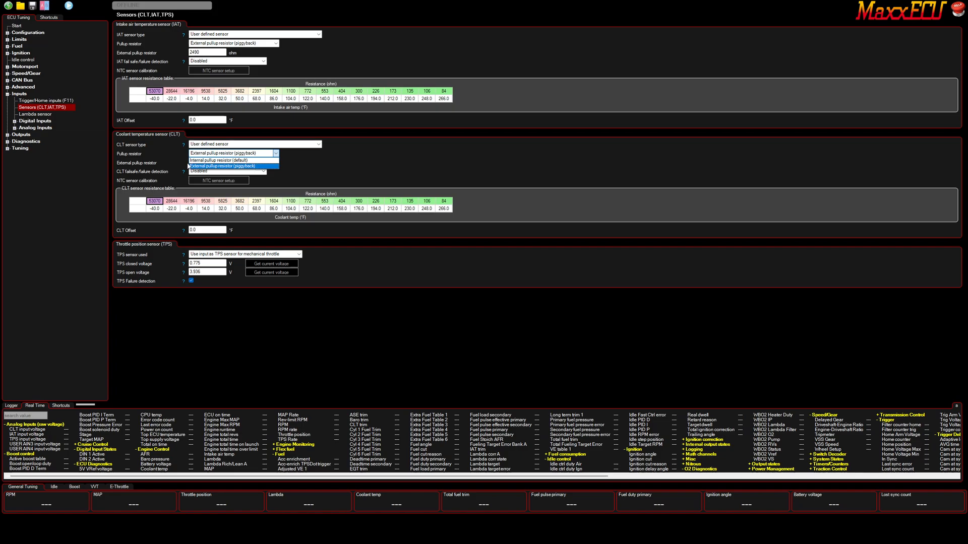
click(223, 167)
key(Tab)
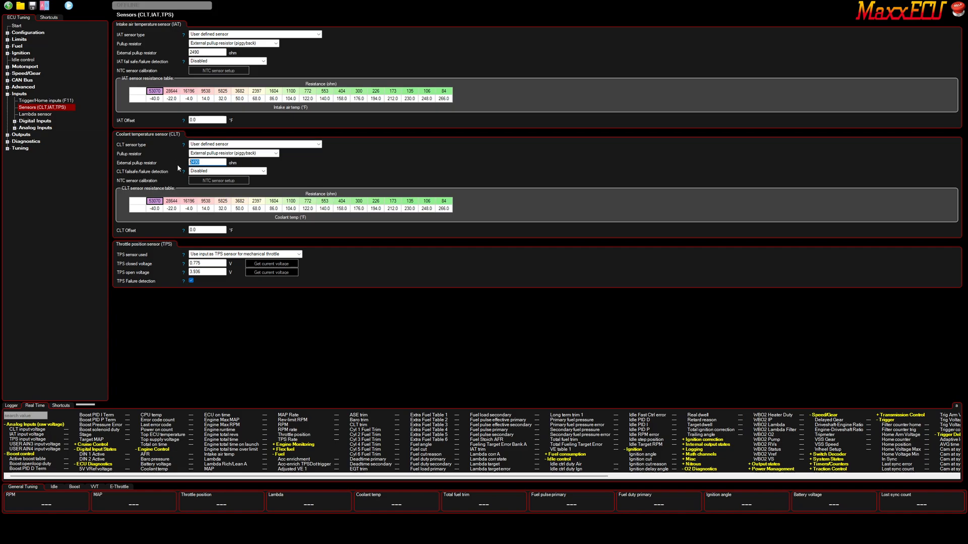
click(216, 164)
drag(215, 164, 159, 163)
click(210, 162)
double_click(211, 162)
click(212, 163)
Step: Switch to the 4Runner 5vzfe Harness Connections spreadsheet and find the 5VZ-FE ECU table
mouse_move(594, 529)
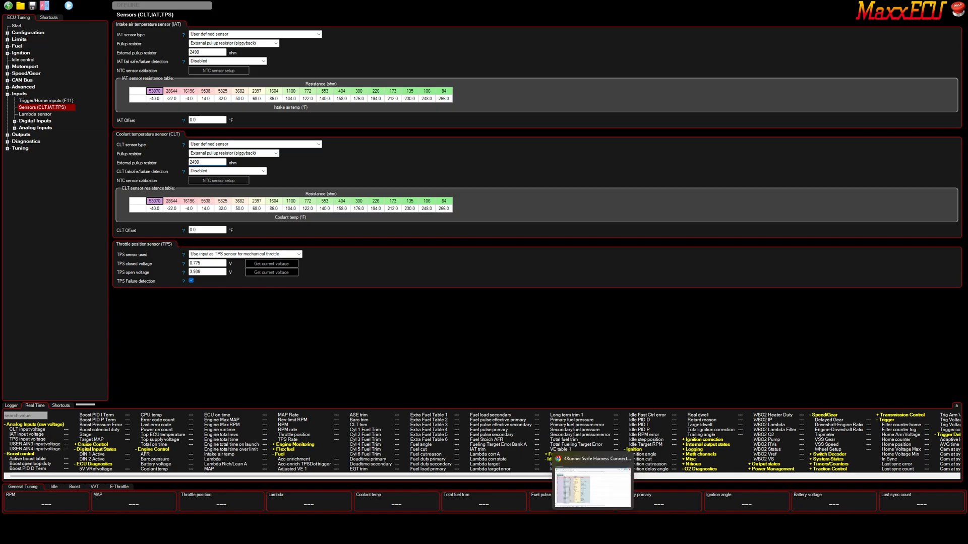
click(595, 492)
click(519, 259)
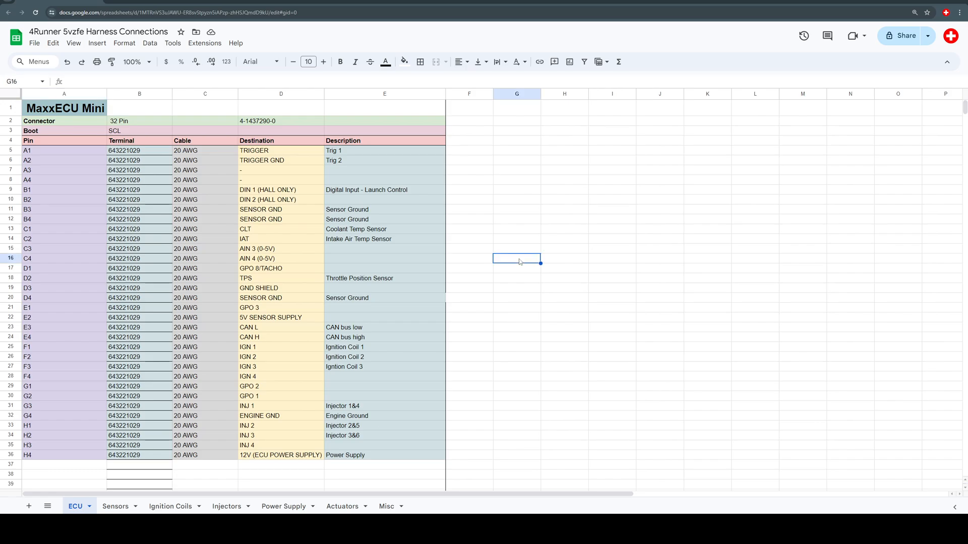
scroll(511, 262, down, 1)
scroll(506, 269, down, 15)
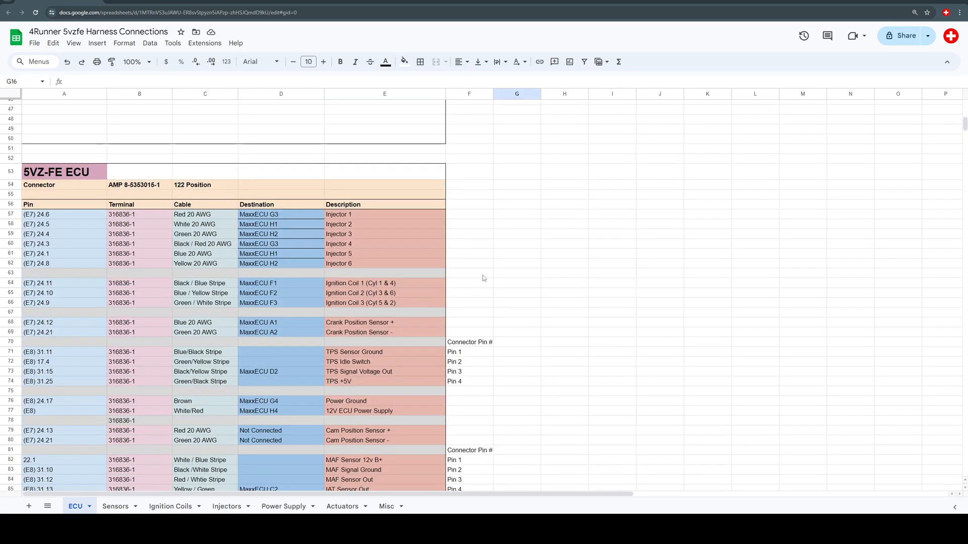
scroll(494, 278, down, 1)
scroll(496, 278, up, 1)
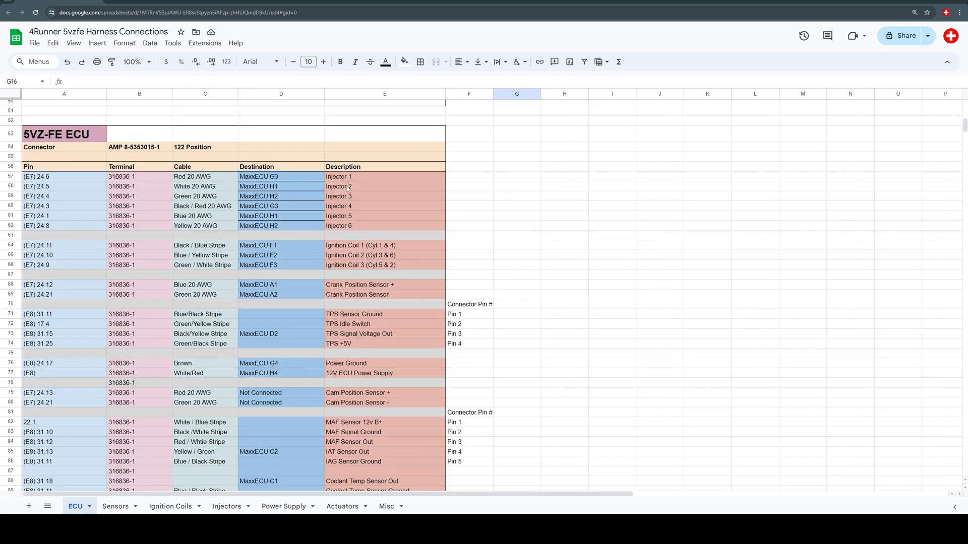
Step: Examine the throttle position sensor rows in the 5VZ-FE ECU table, comparing their MaxxECU destination, descriptions and connector pin numbers
click(312, 334)
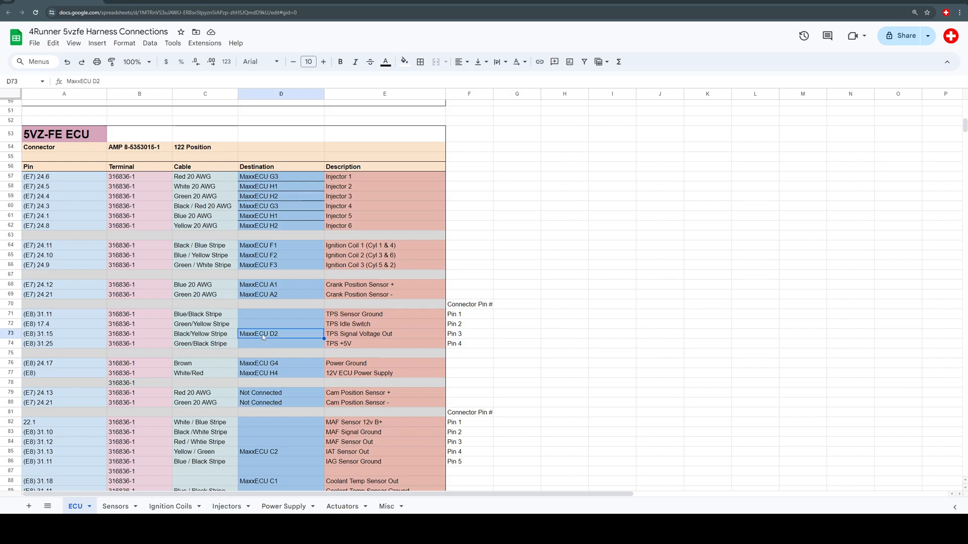
click(369, 335)
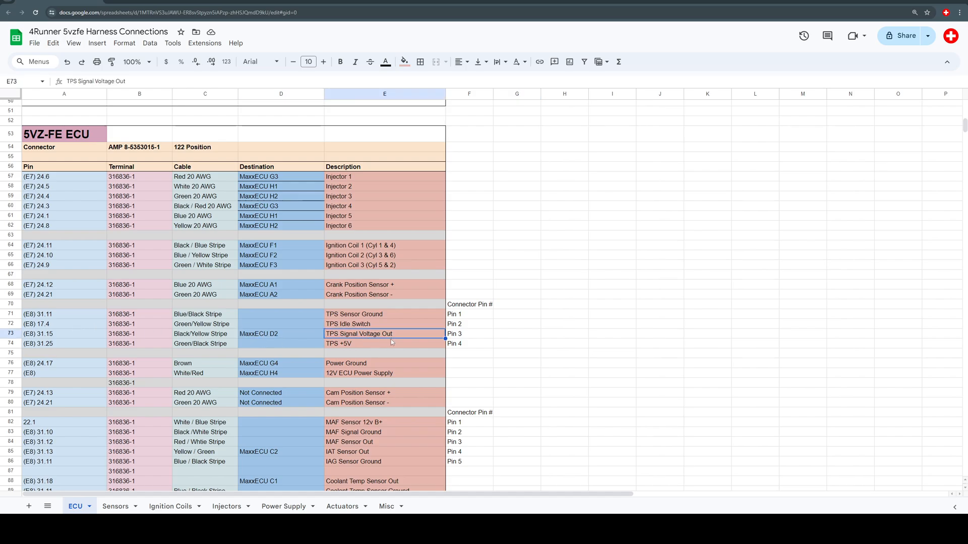
drag(469, 313, 469, 343)
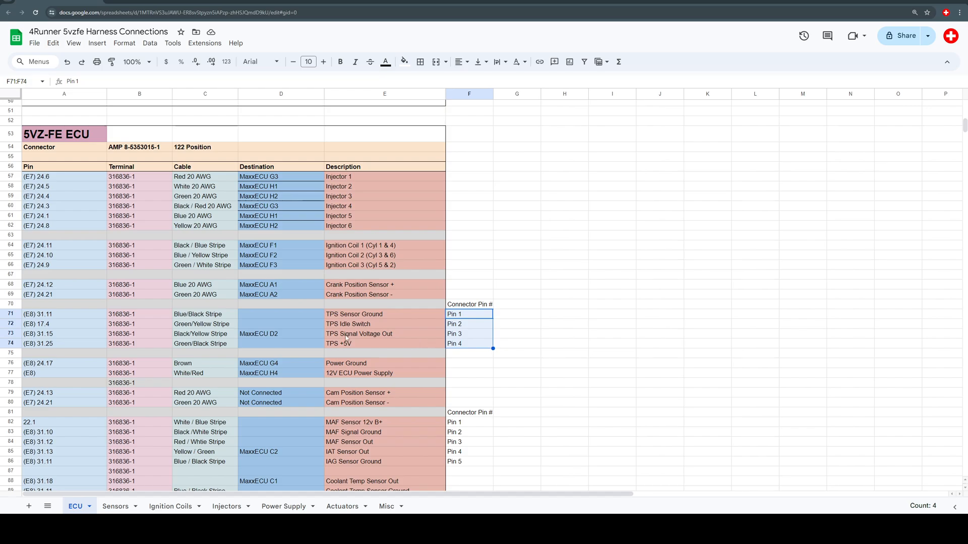
click(454, 339)
click(414, 339)
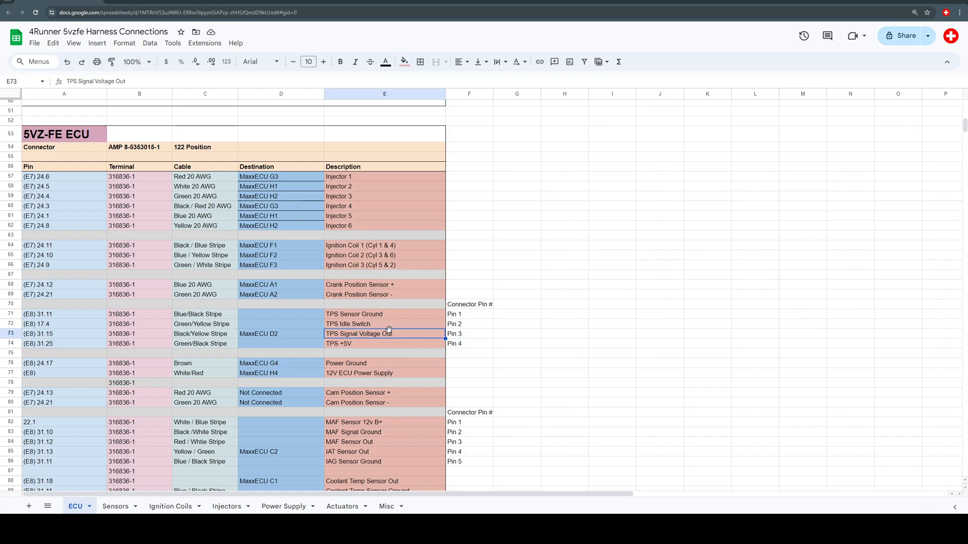
click(348, 347)
click(356, 314)
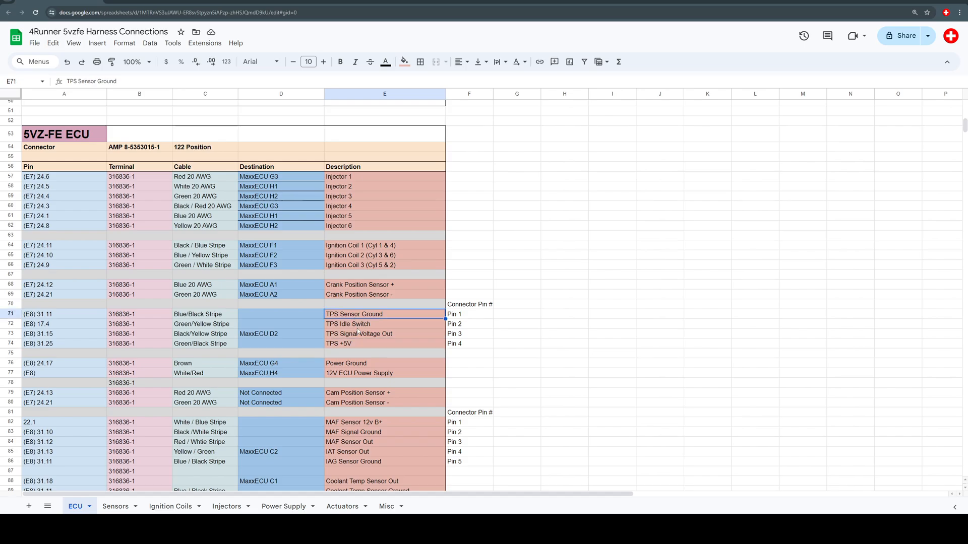
click(360, 325)
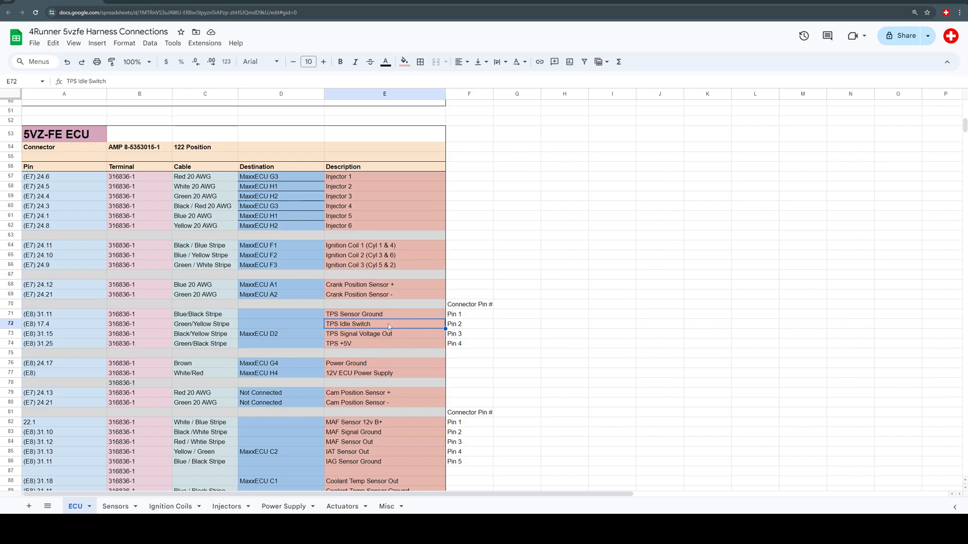
key(Down)
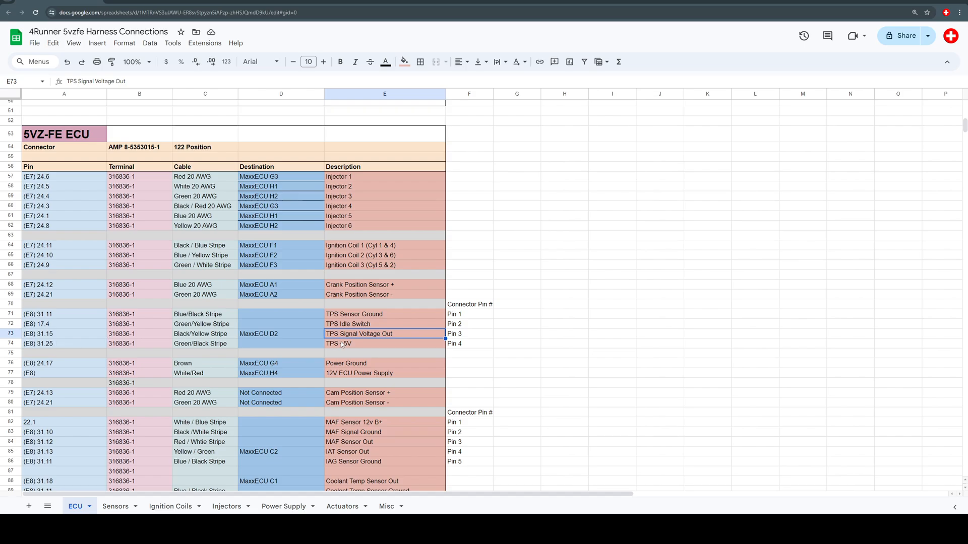
click(285, 336)
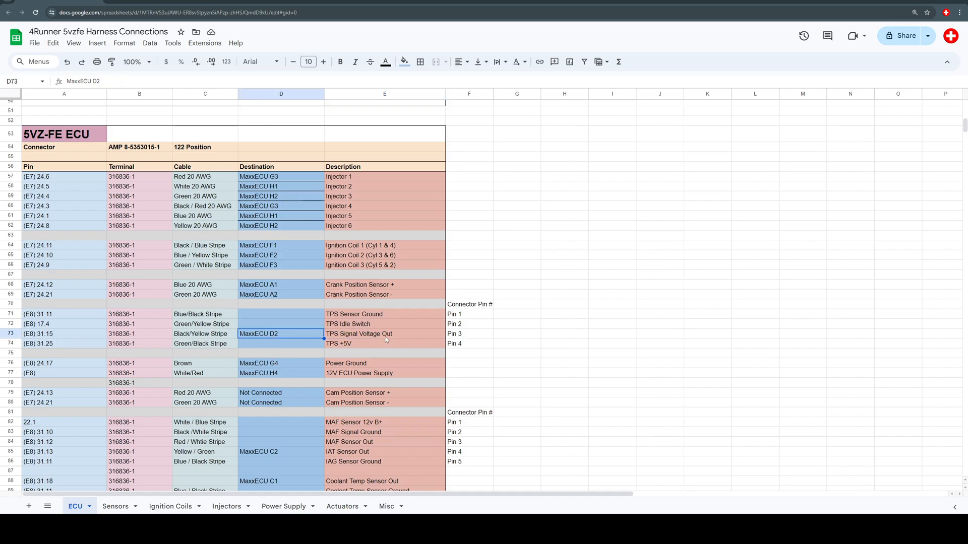
click(459, 335)
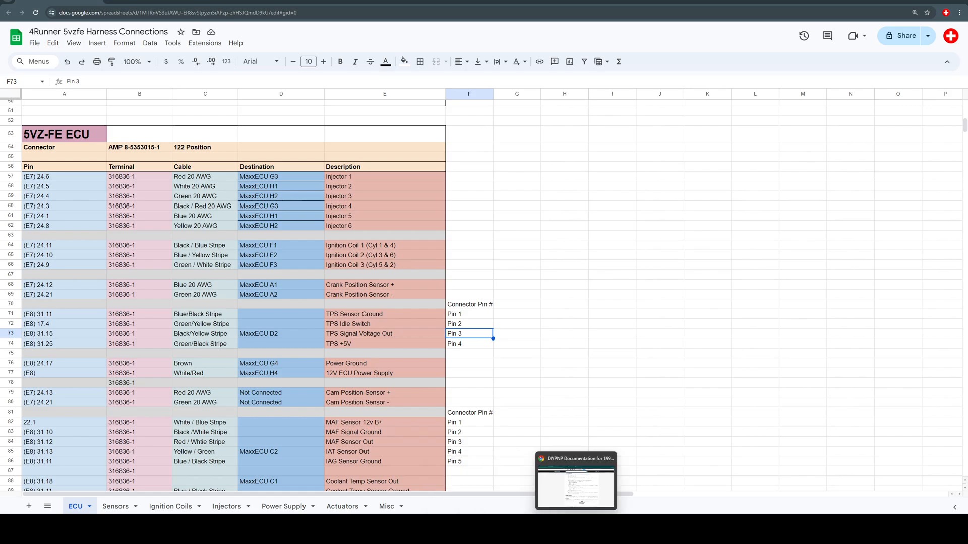
Step: Return to MaxxECU, review the throttle position sensor voltage settings, and open the Lambda sensor page
click(576, 529)
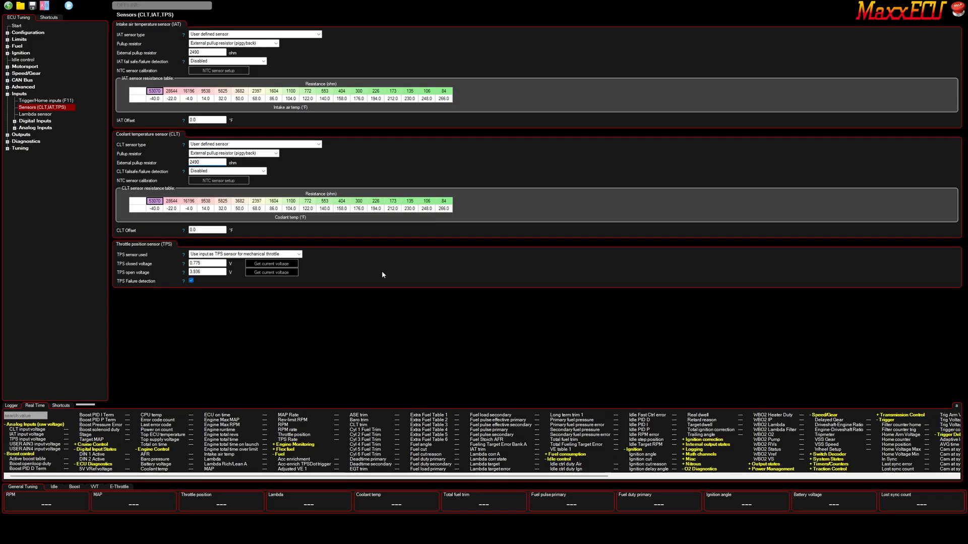
click(280, 266)
click(43, 115)
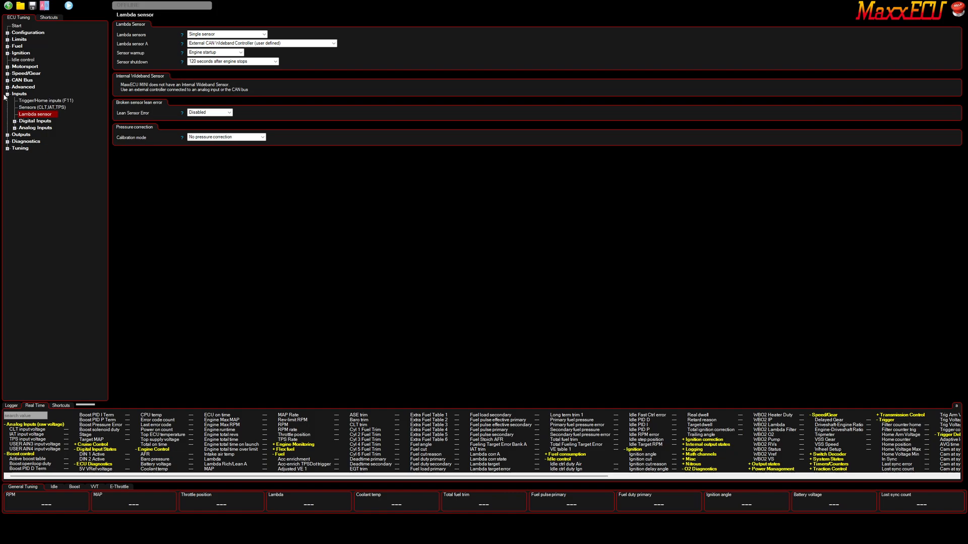
Step: Look through the Digital Inputs and Analog Inputs groups and open the DIN 1 (Launch 1) settings
click(15, 121)
click(15, 121)
click(14, 129)
click(15, 128)
click(31, 122)
click(15, 122)
click(43, 128)
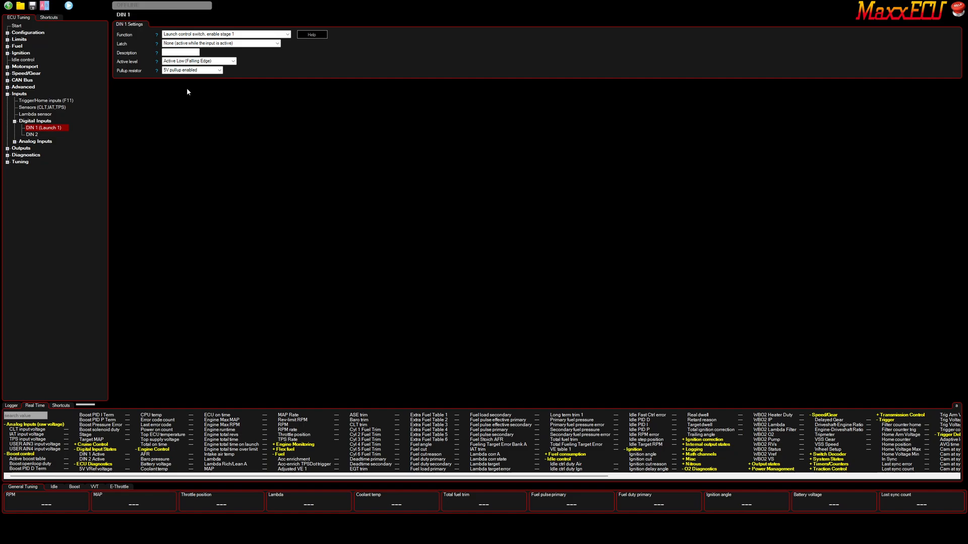
Step: Collapse the input groups, glance at the Outputs group, and switch back to the DIYPNP documentation in the browser
click(15, 121)
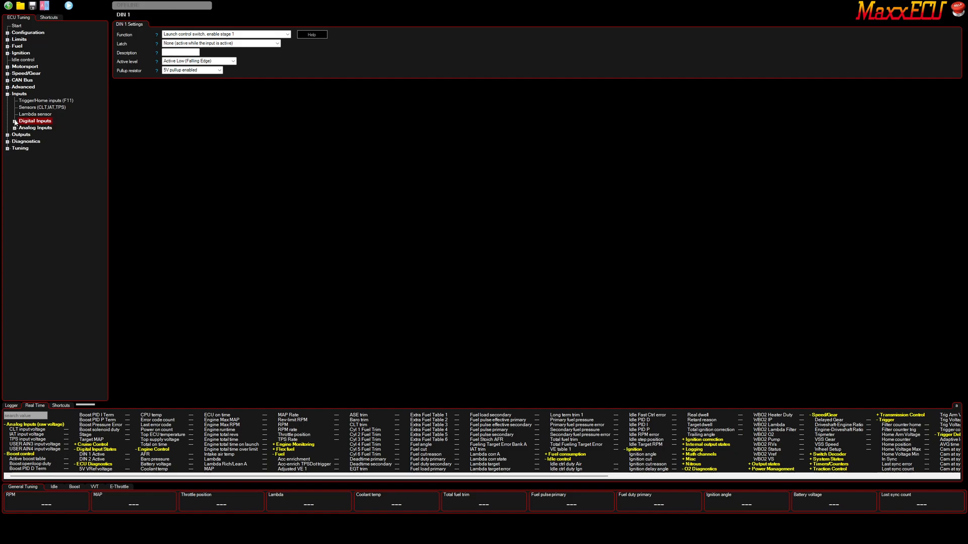
click(8, 95)
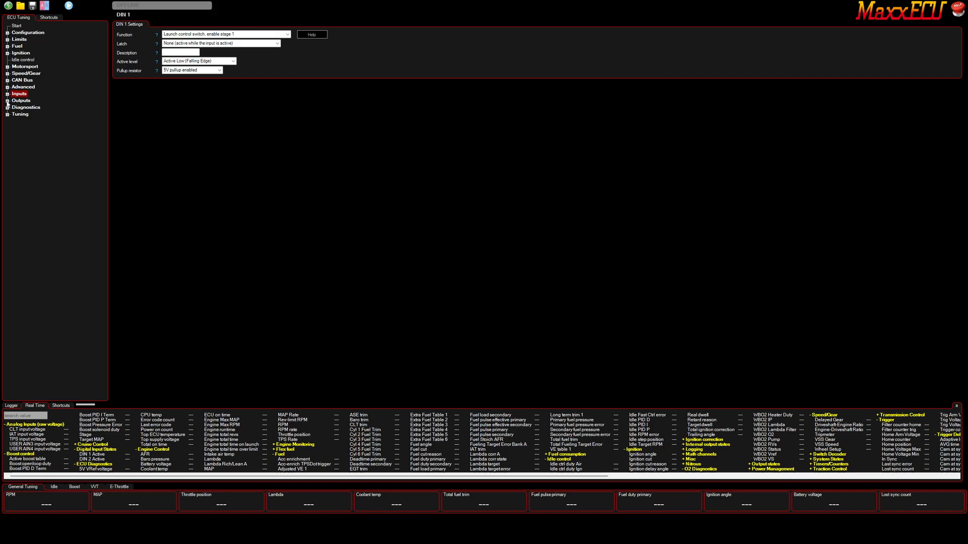
click(7, 101)
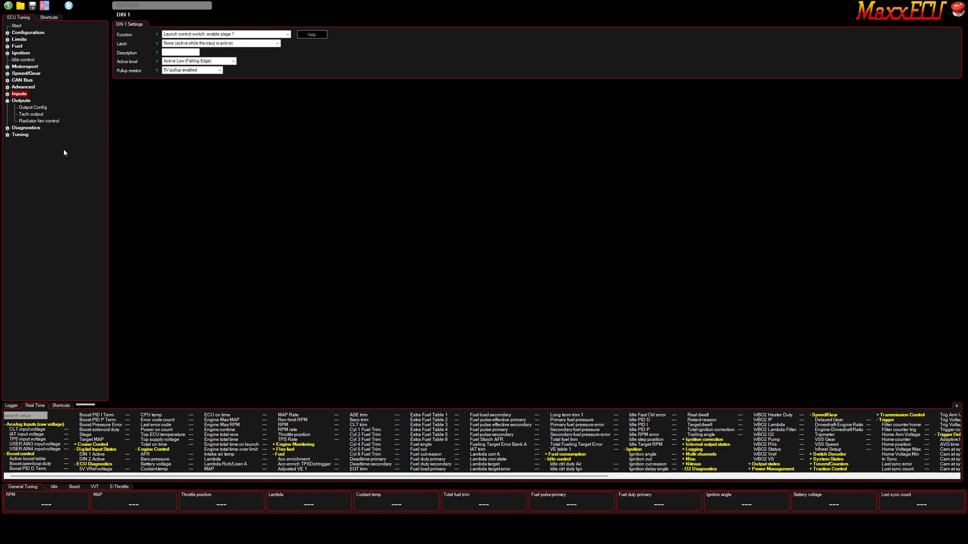
click(8, 101)
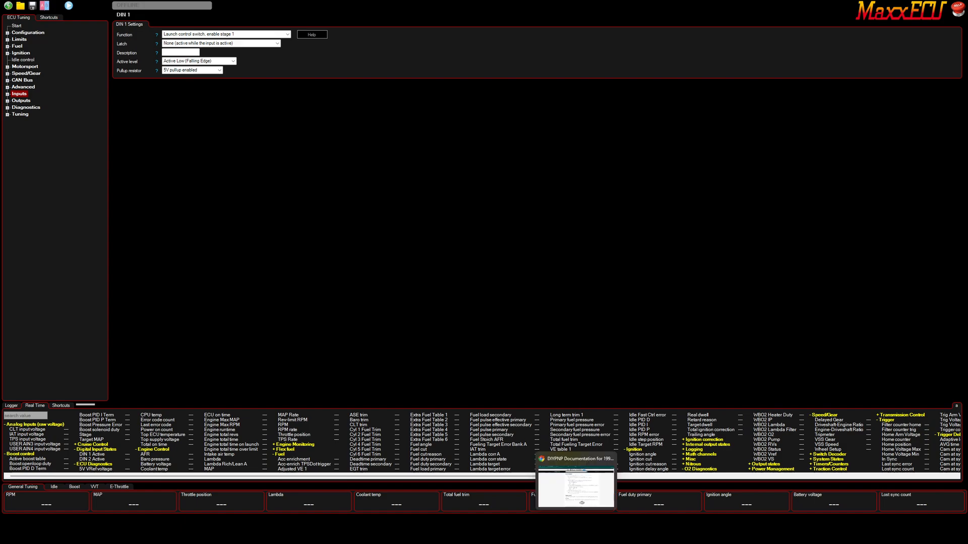
click(576, 532)
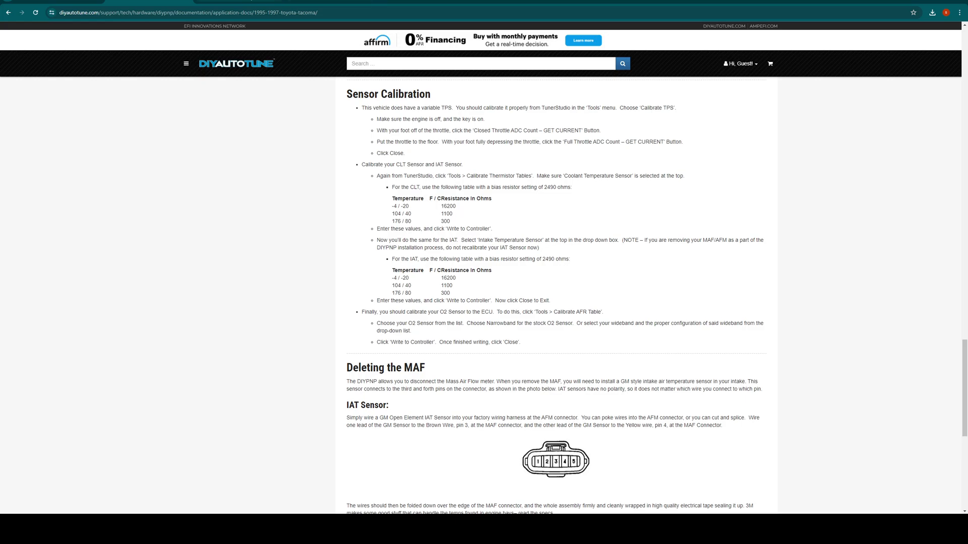
Step: Review the MaxxECU MINI product page on lpsfab.com, including its description and selected features list
click(238, 2)
scroll(592, 328, down, 5)
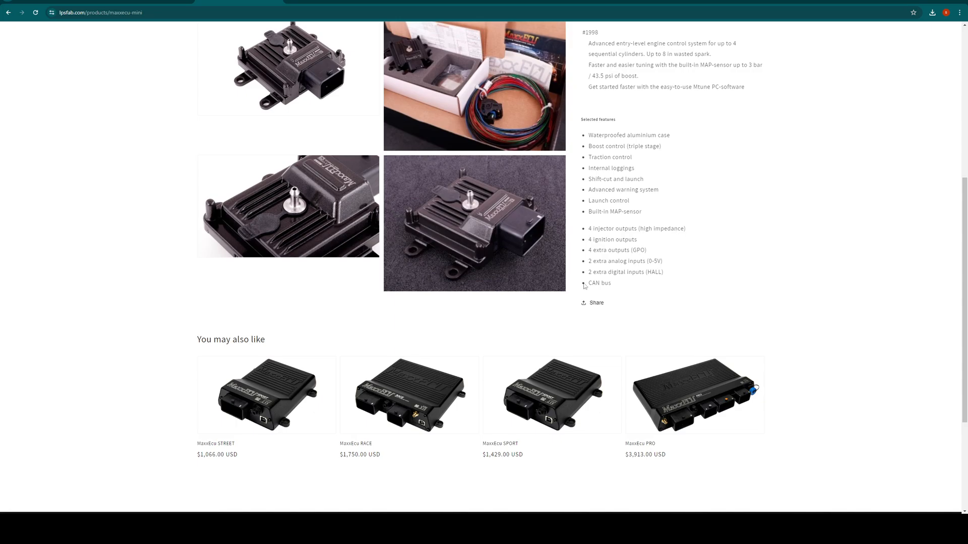
scroll(579, 285, up, 4)
scroll(550, 279, down, 2)
scroll(654, 248, up, 1)
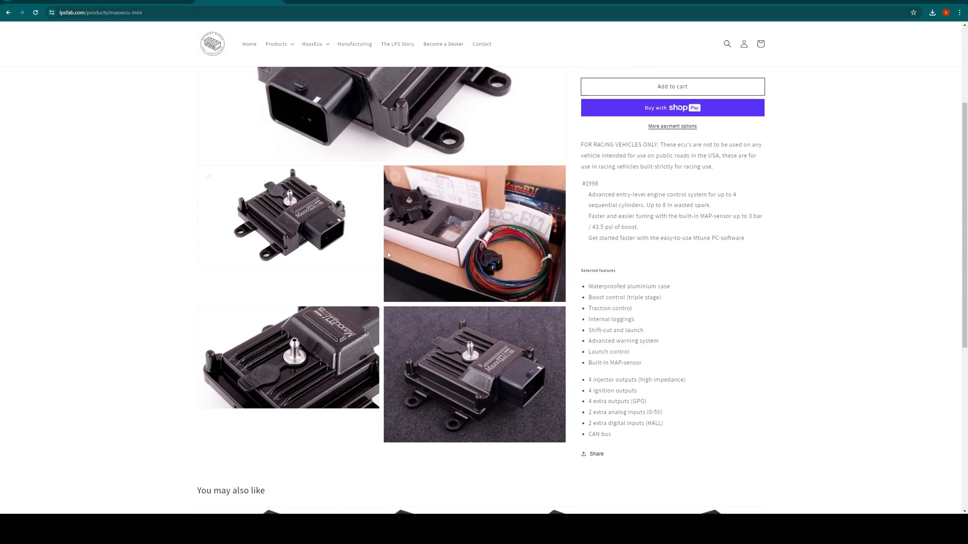
scroll(555, 348, down, 4)
scroll(605, 337, up, 7)
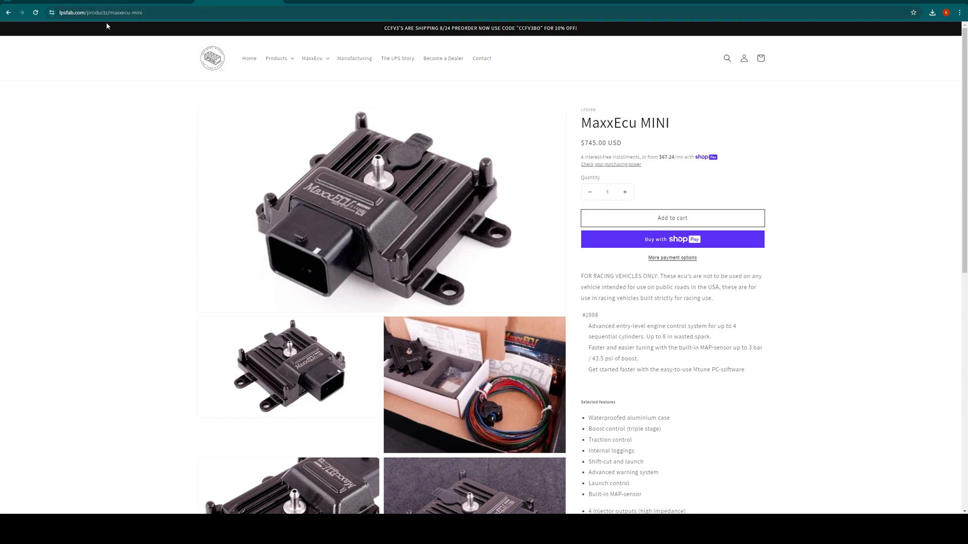
scroll(474, 454, down, 1)
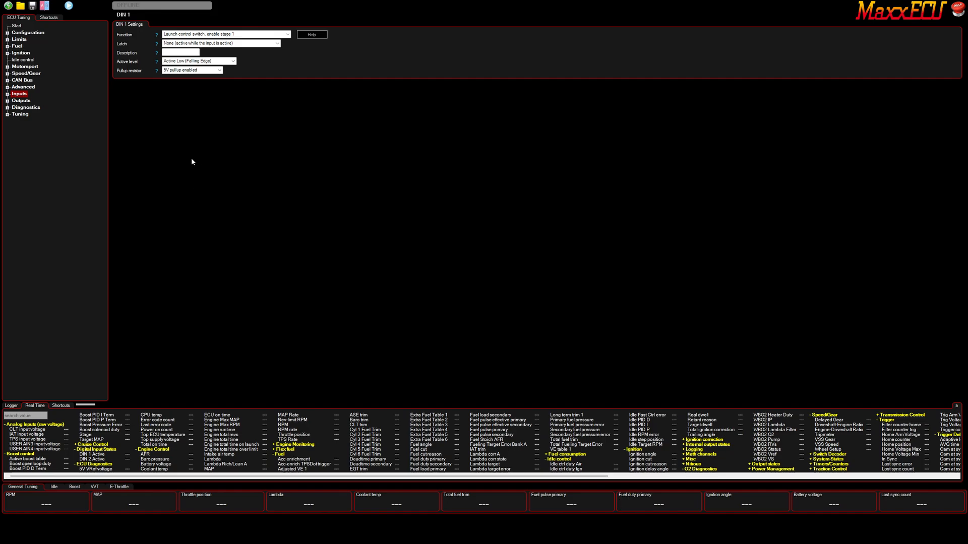
Step: Return to MaxxECU, open the fuel table, and review the full VE map and its lowest-load cells at 200 to 800 rpm
click(8, 115)
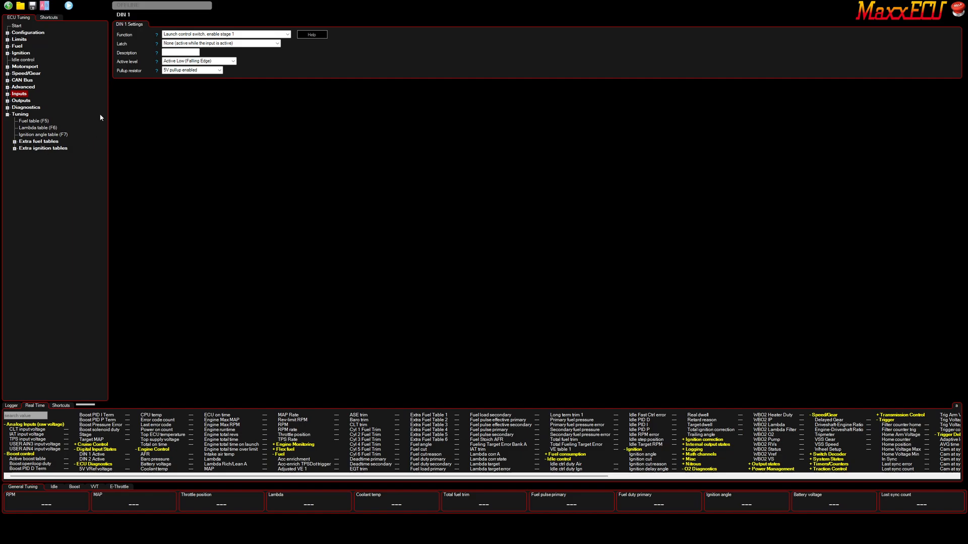
click(34, 122)
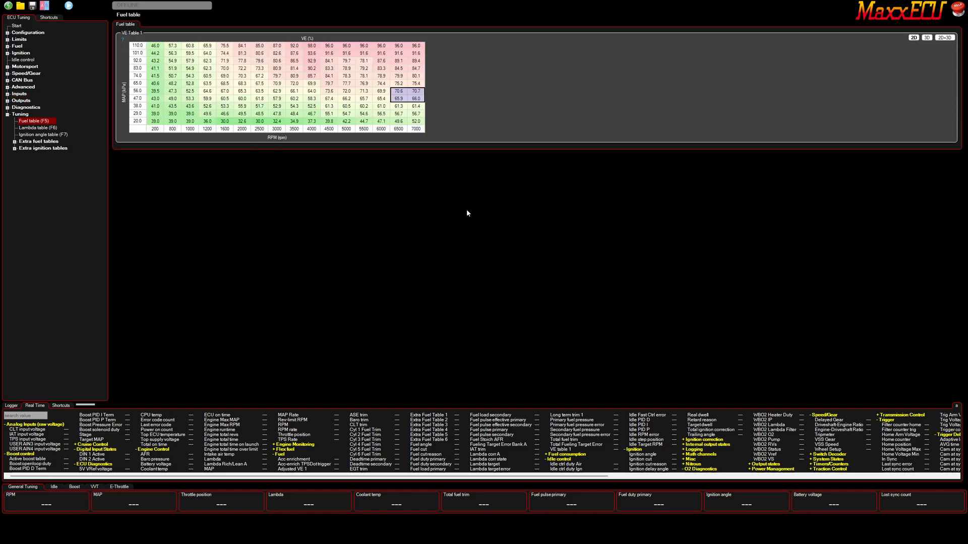
drag(154, 45, 411, 162)
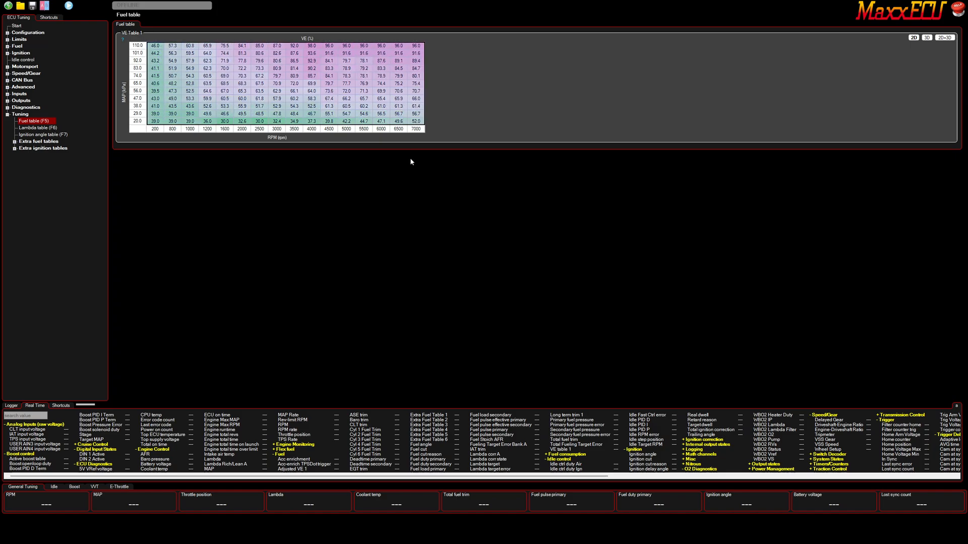
click(189, 100)
key(ctrl+Home)
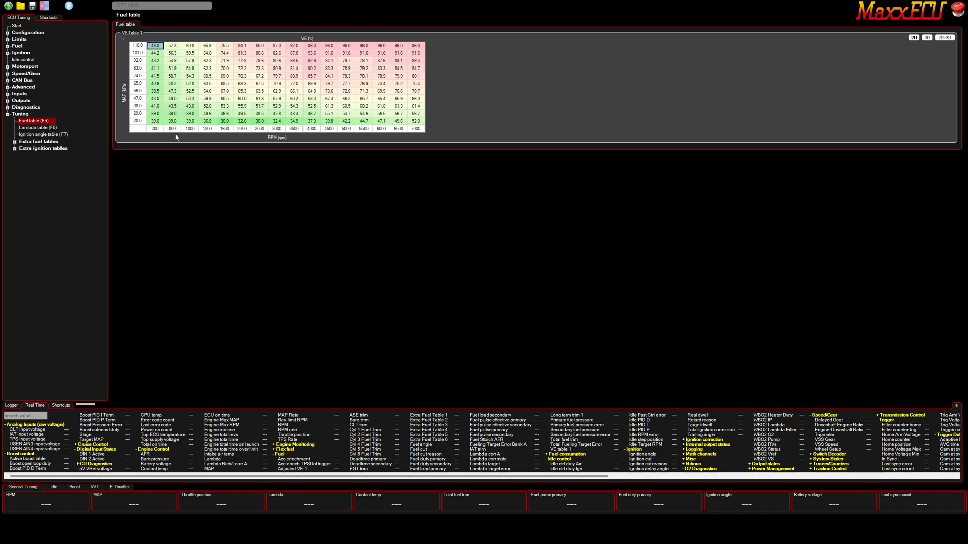
drag(155, 113, 189, 124)
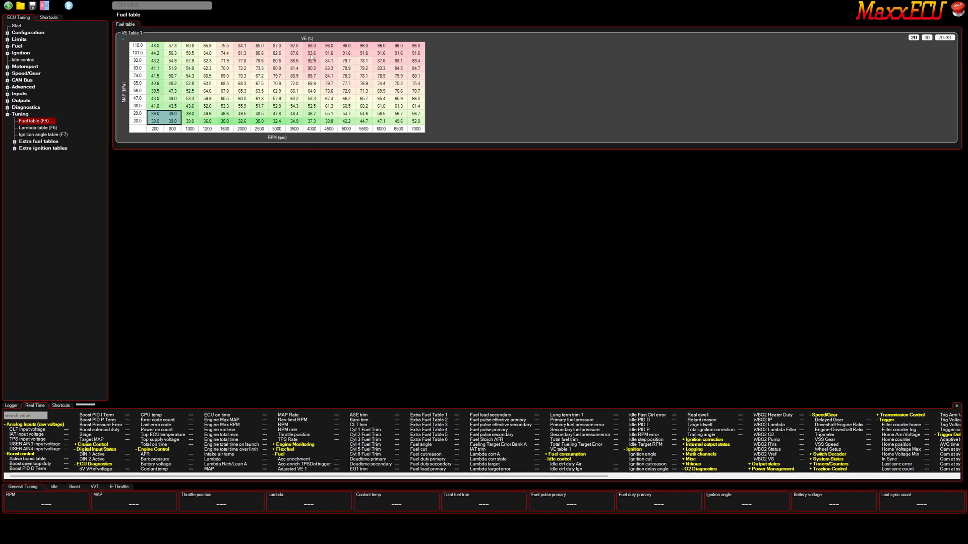
Step: Examine the VE values around 3500 to 4000 rpm in the high-load rows of the fuel table
drag(311, 46, 297, 77)
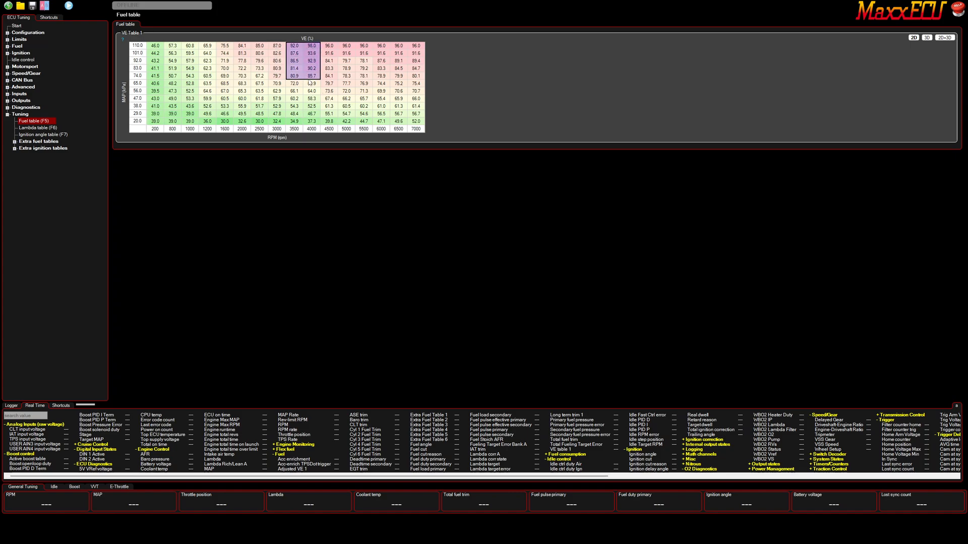
click(312, 91)
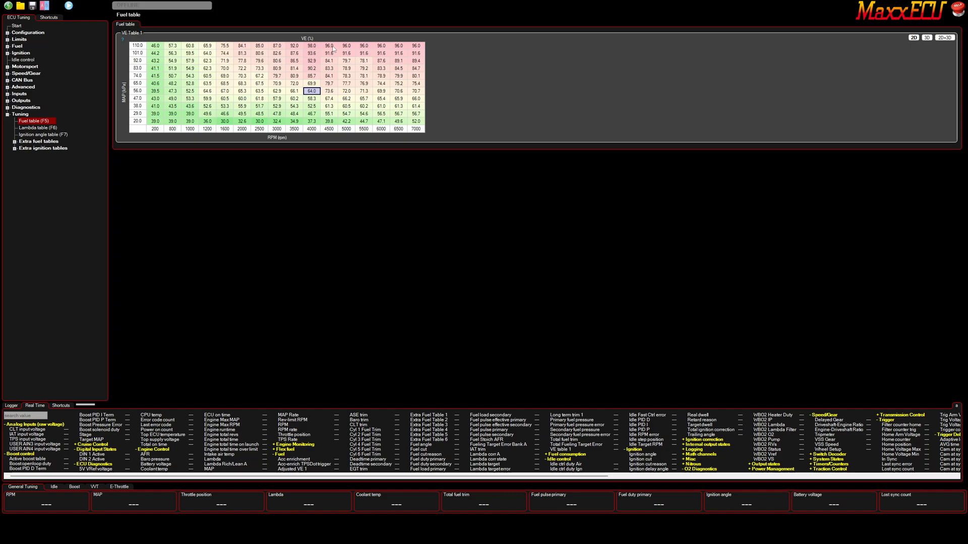
drag(312, 46, 300, 85)
click(346, 84)
mouse_move(311, 46)
mouse_down()
mouse_move(294, 46)
mouse_move(294, 171)
mouse_move(311, 46)
mouse_move(297, 85)
mouse_move(312, 40)
mouse_up()
click(300, 108)
Step: Review the whole VE map again and inspect its cells from 3500 to 5500 rpm between 65 and 92 kPa
drag(155, 46, 409, 121)
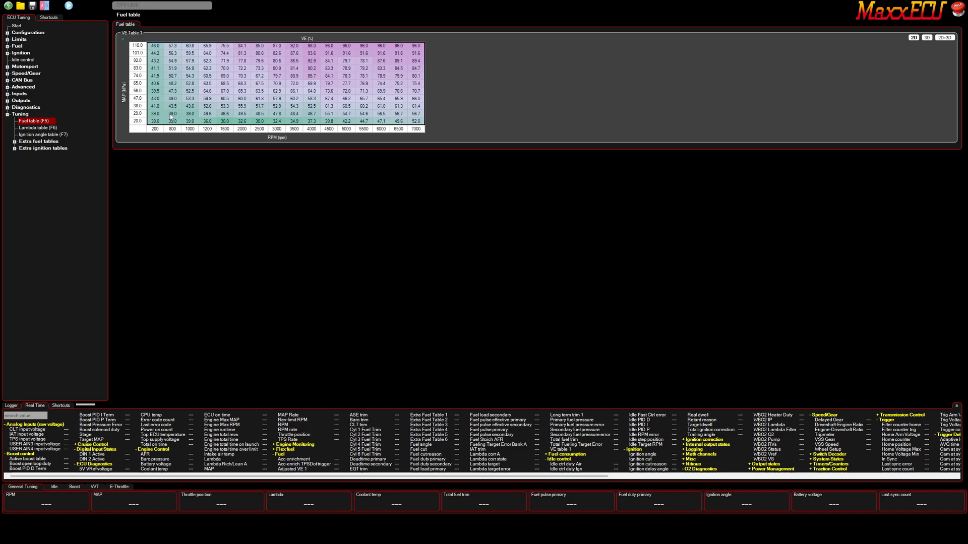
click(312, 83)
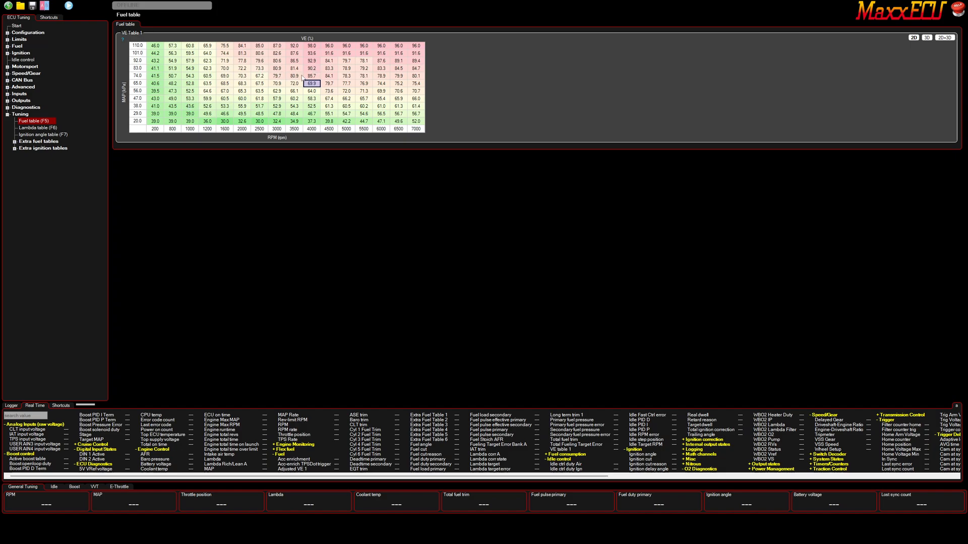
click(316, 69)
click(291, 62)
drag(296, 61, 363, 83)
click(360, 99)
click(362, 91)
Step: Compare the complete VE map with its 20 and 29 kPa cells from 200 to 1000 rpm
drag(159, 45, 412, 129)
click(330, 98)
drag(157, 116, 189, 128)
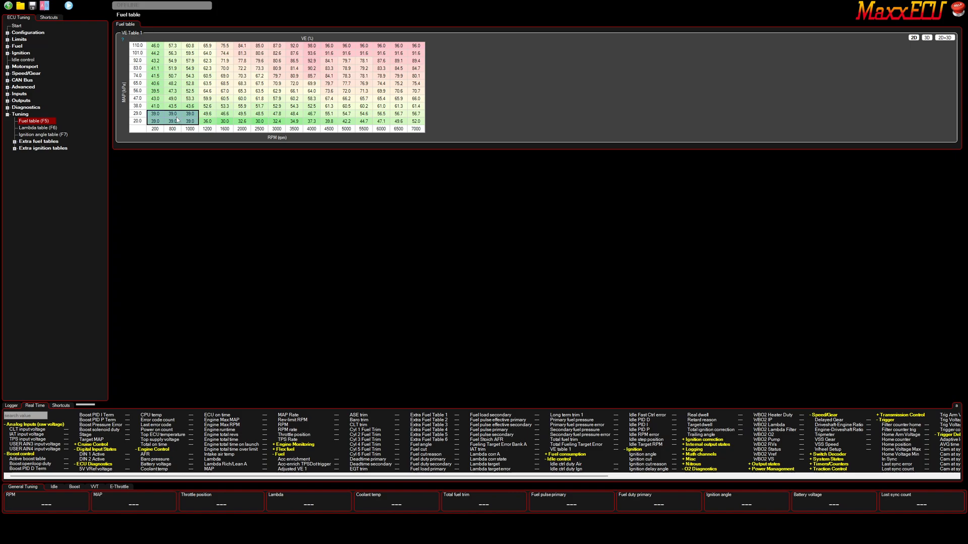
key(plus)
click(190, 99)
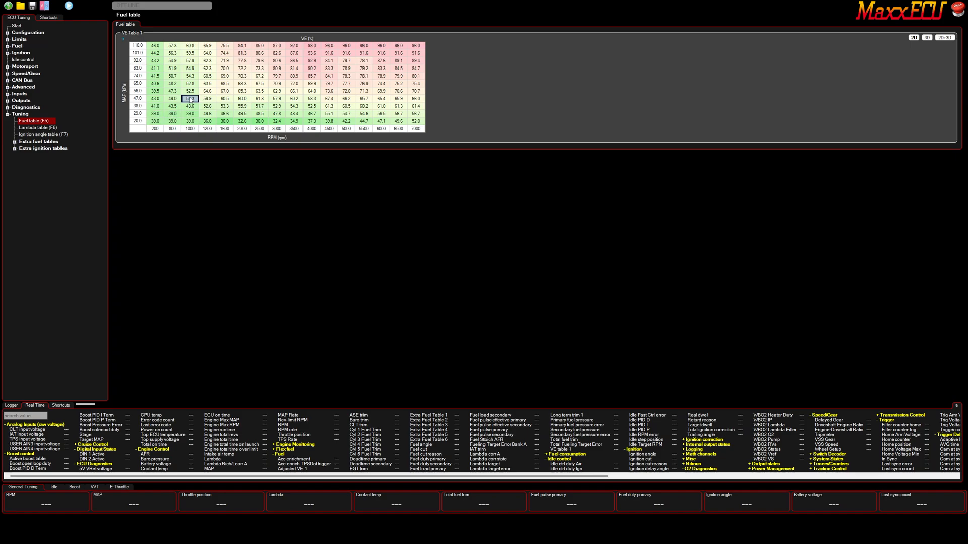
click(209, 113)
Step: Open the lambda table and examine the target values in the rows from 20 to 63.6 kPa
click(40, 128)
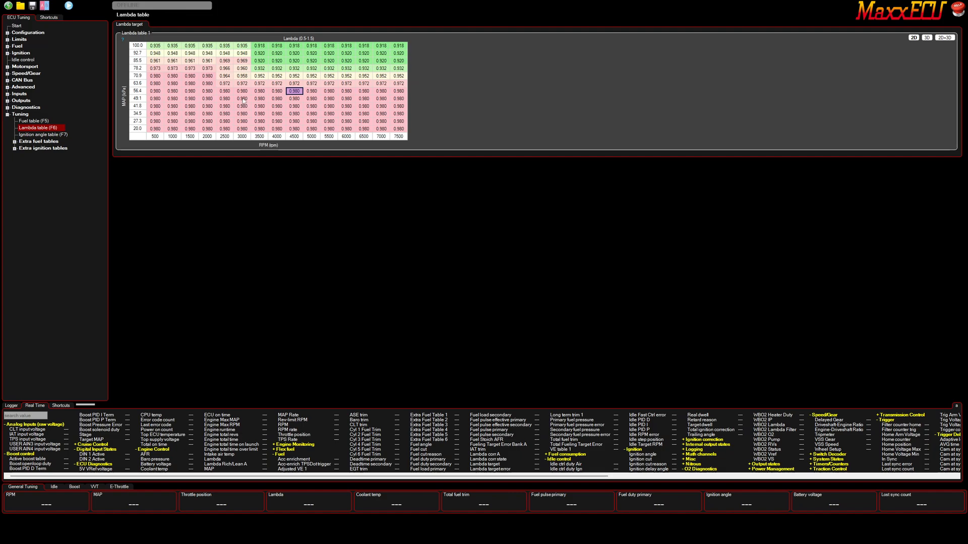
drag(243, 99, 159, 122)
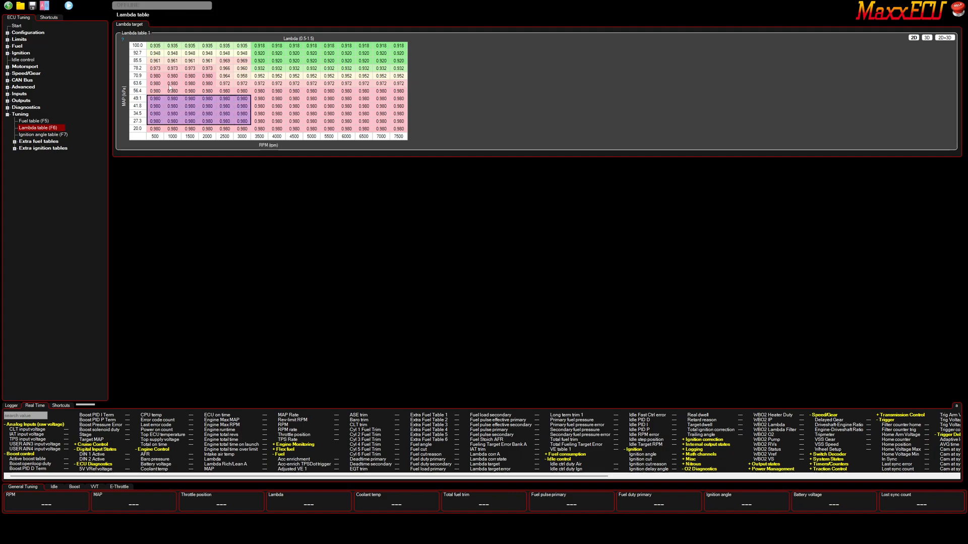
drag(155, 84, 399, 129)
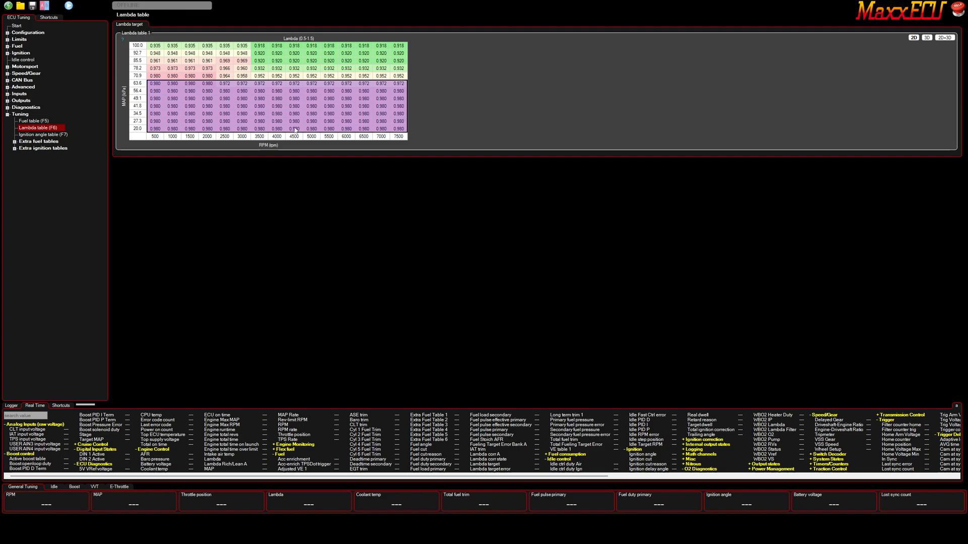
click(242, 121)
drag(155, 84, 411, 136)
Step: Examine the high-load lambda targets from 3500 to 7500 rpm and compare them with the low-load rows
drag(260, 53, 404, 73)
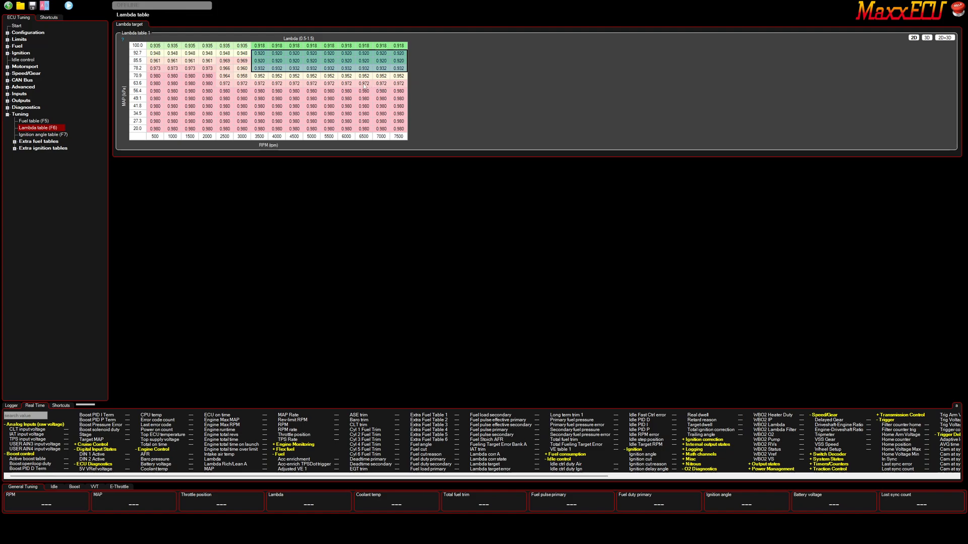
click(259, 76)
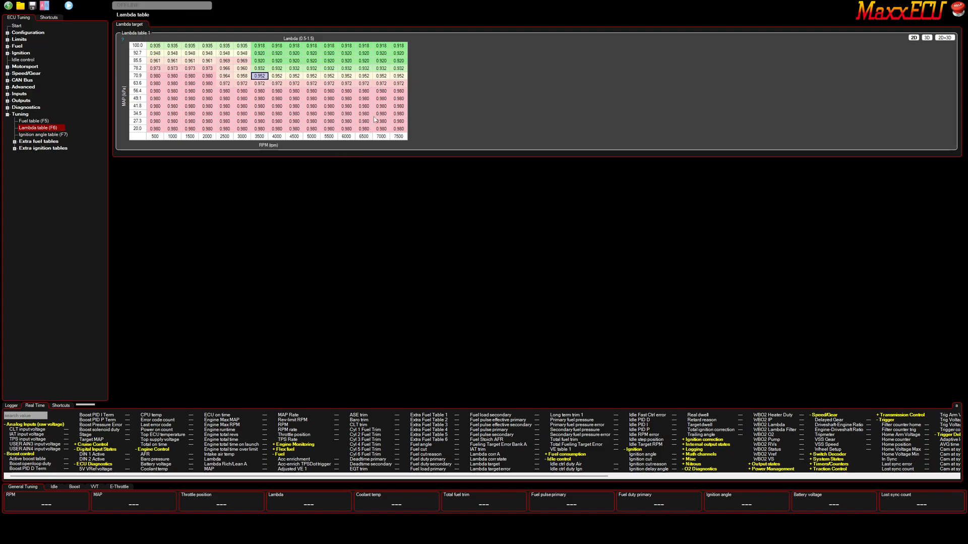
drag(258, 52, 409, 78)
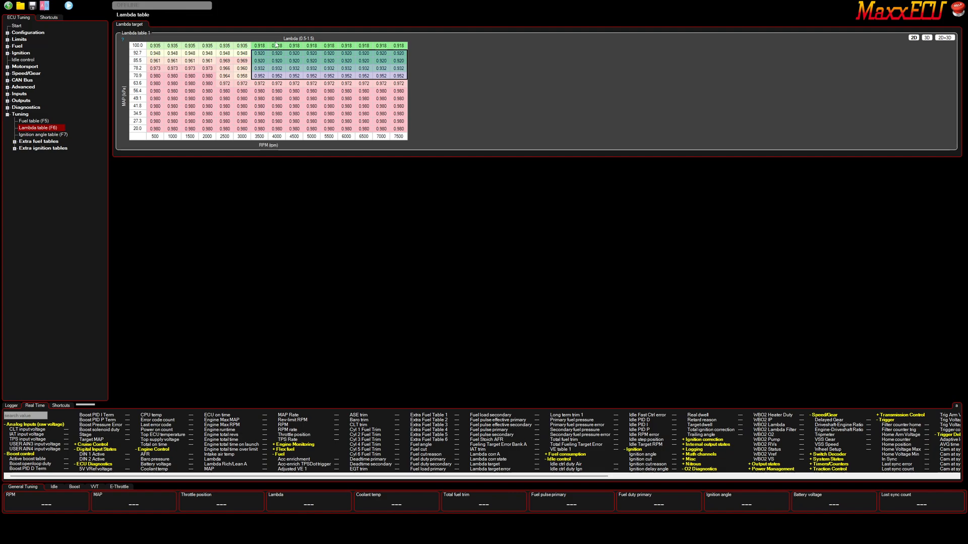
drag(259, 46, 399, 61)
drag(190, 83, 398, 129)
click(173, 106)
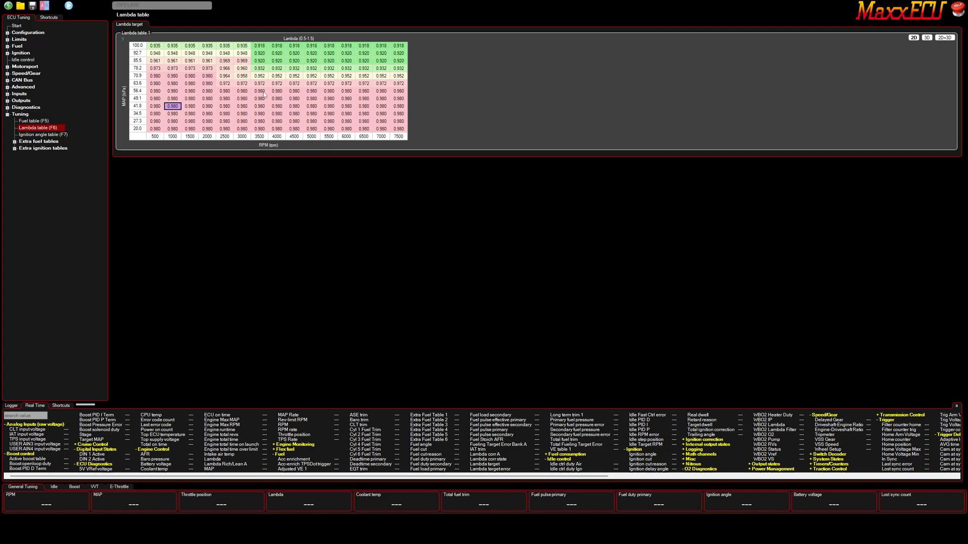
Step: Open the ignition angle table in the combined 2D+3D view and review the whole timing map
click(45, 136)
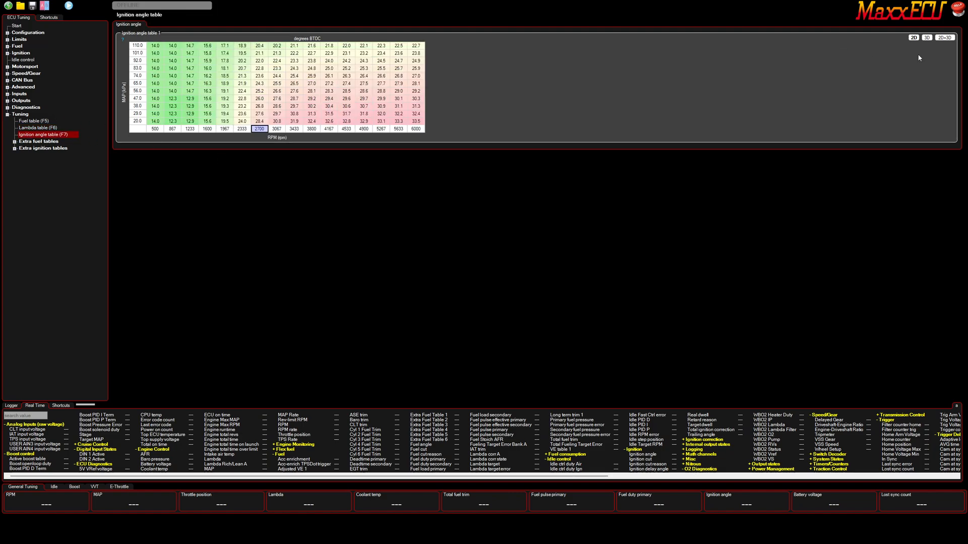
click(945, 38)
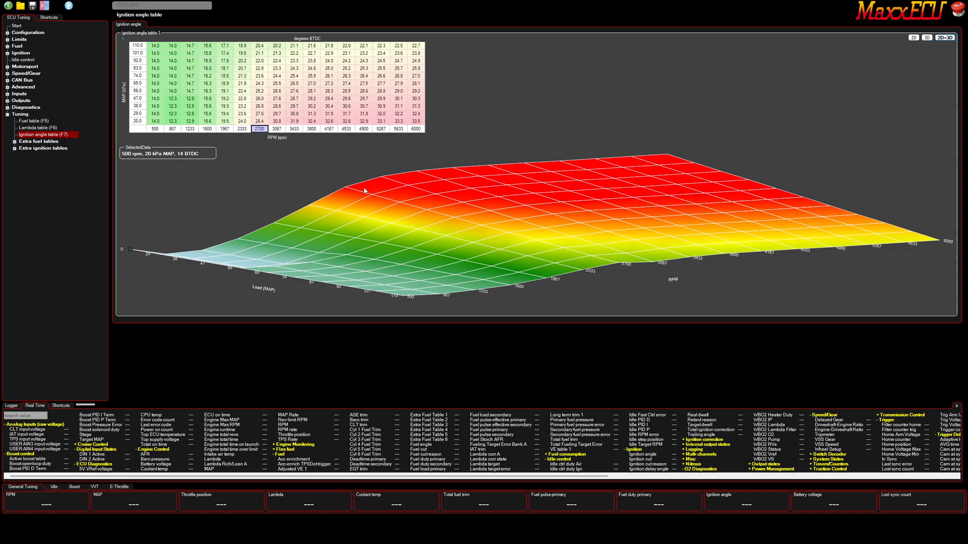
drag(156, 50, 452, 124)
click(346, 106)
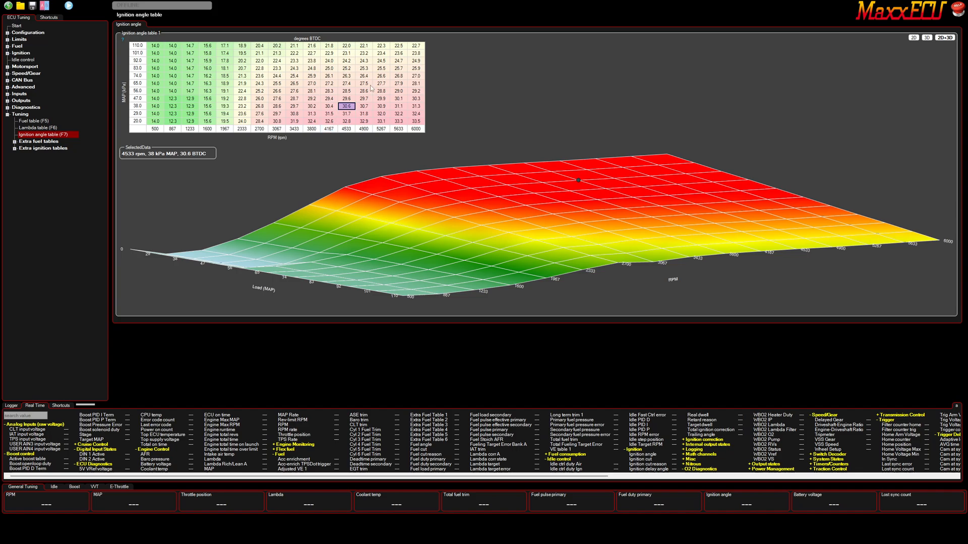
Step: Inspect the ignition angles in the 500 rpm column and in the 92 to 101 kPa rows at higher rpm
drag(156, 46, 272, 60)
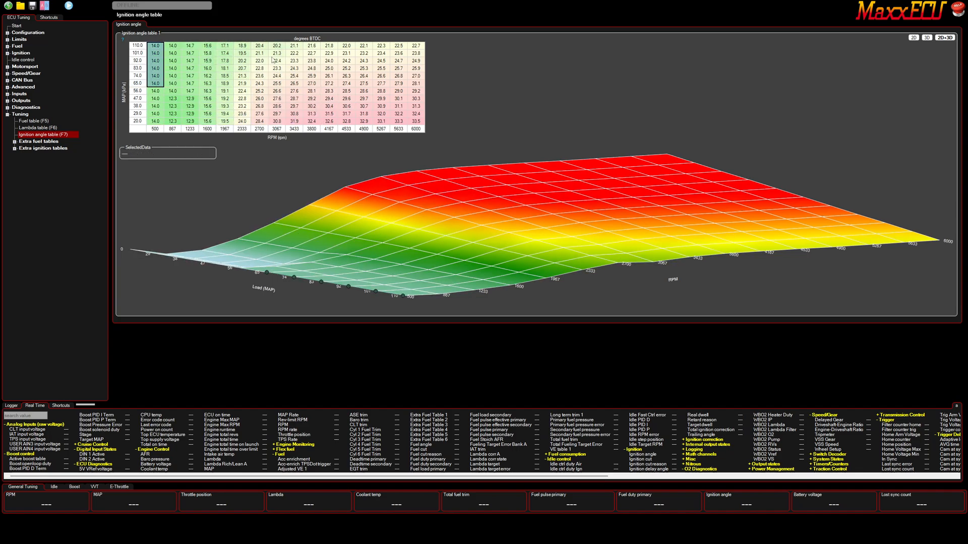
click(363, 53)
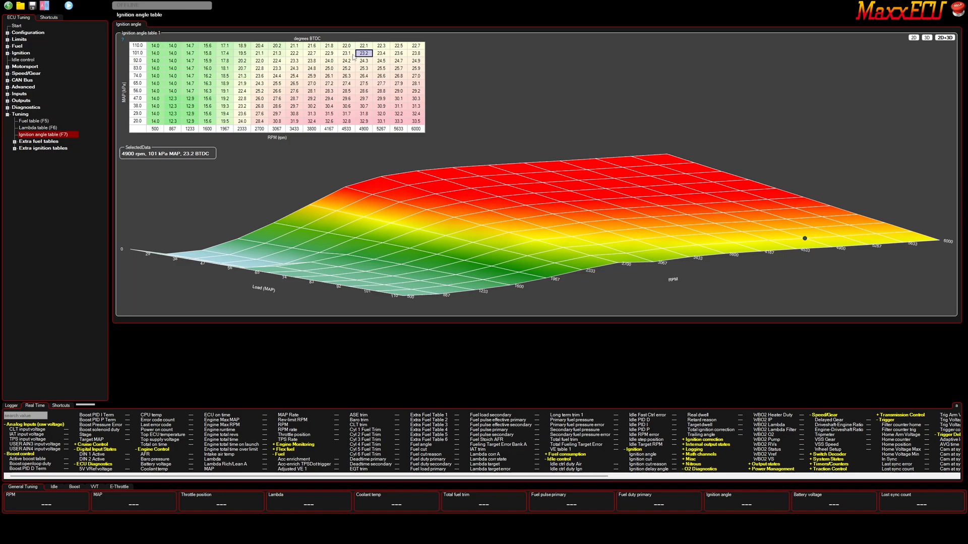
click(317, 60)
click(347, 61)
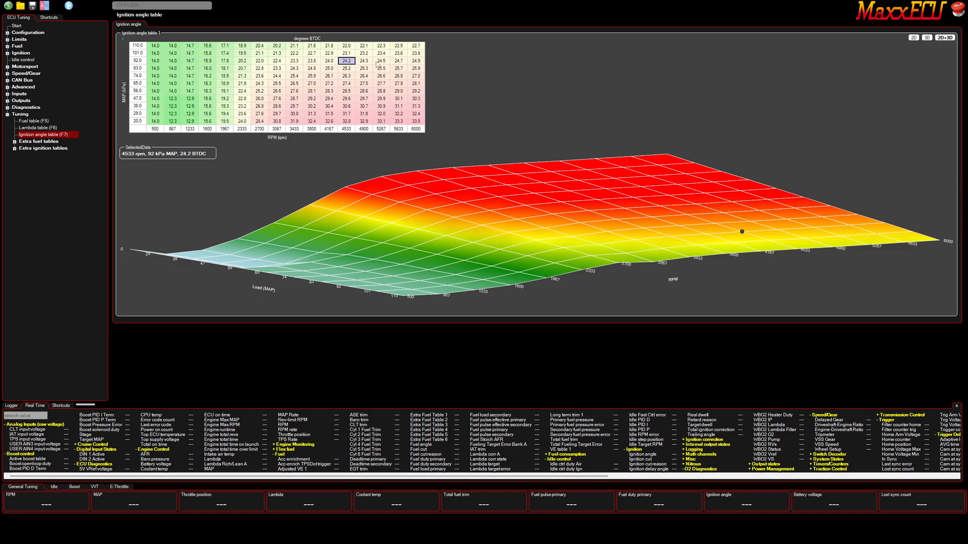
click(378, 62)
Step: Compare the 20 kPa ignition row with the higher-load cells and the 3800 to 5267 rpm region
drag(156, 122, 328, 123)
click(318, 75)
click(334, 61)
click(364, 53)
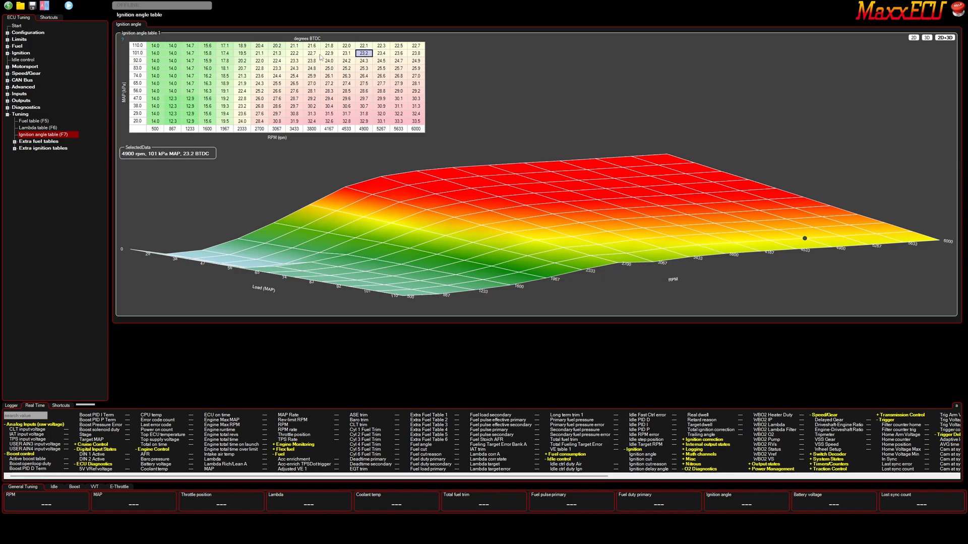
click(341, 56)
drag(316, 56, 381, 121)
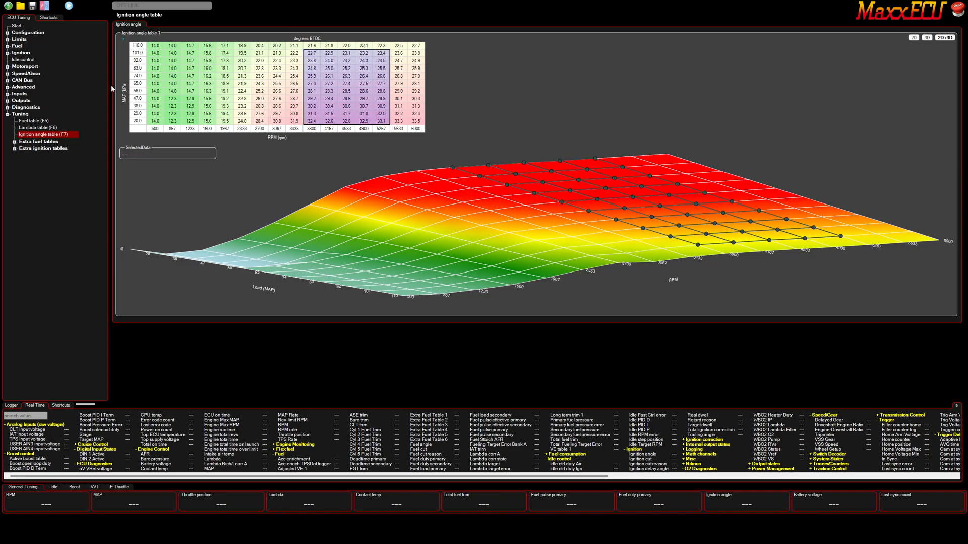
Step: Review the full ignition map and its region from 2700 to 6000 rpm, ending with the Tuning group expanded
drag(153, 46, 414, 124)
click(200, 98)
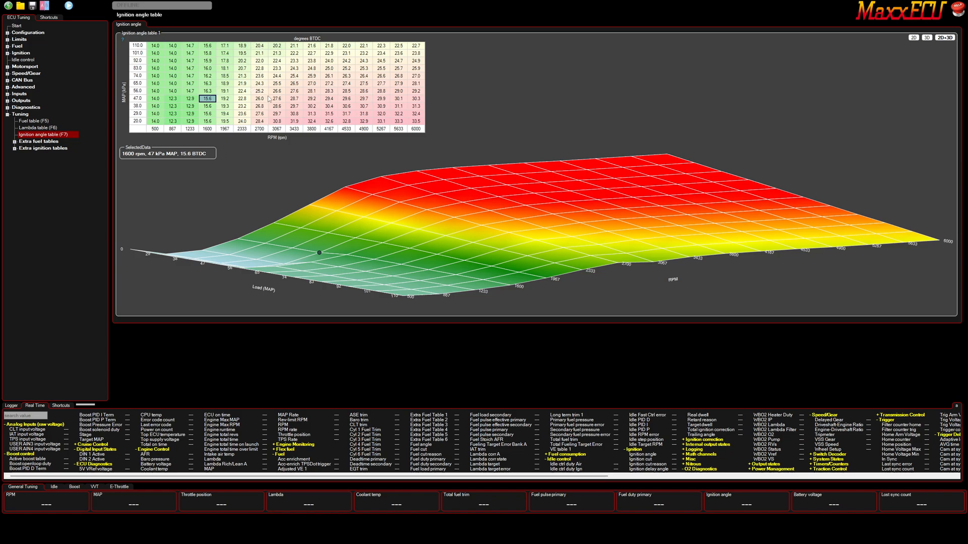
drag(268, 45, 470, 125)
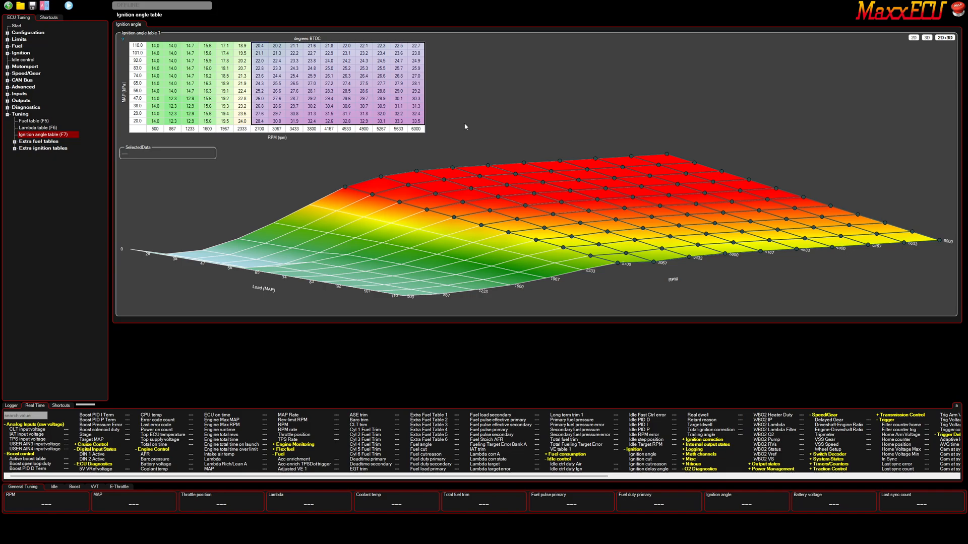
click(336, 94)
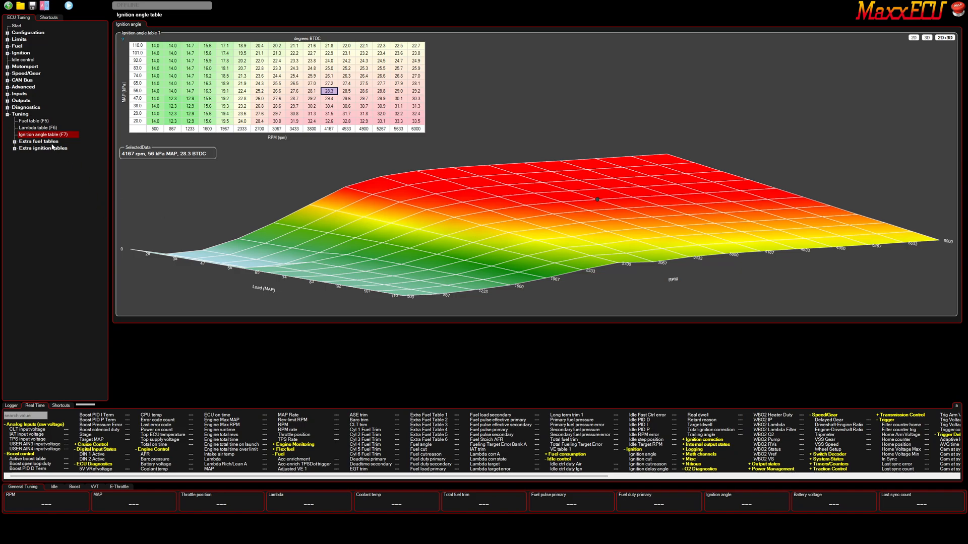
click(7, 115)
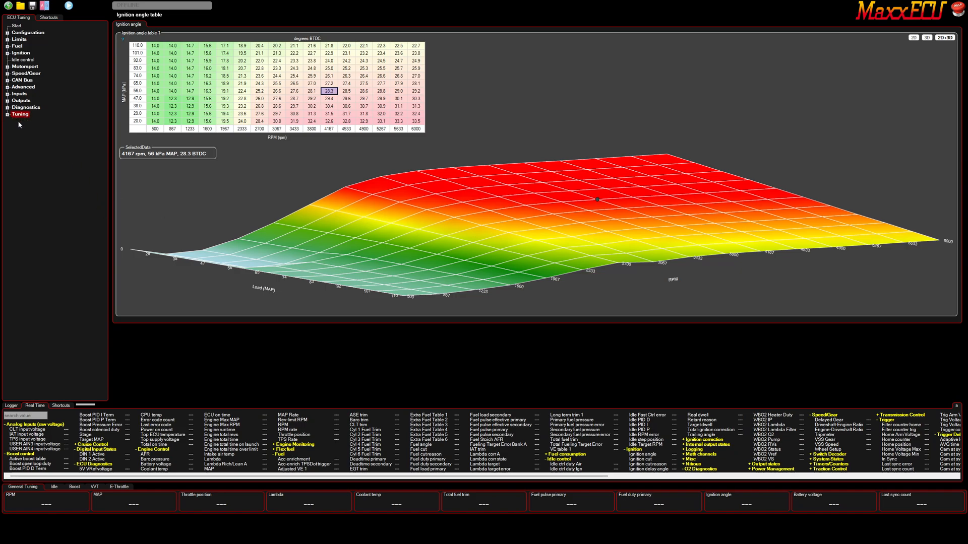
click(7, 114)
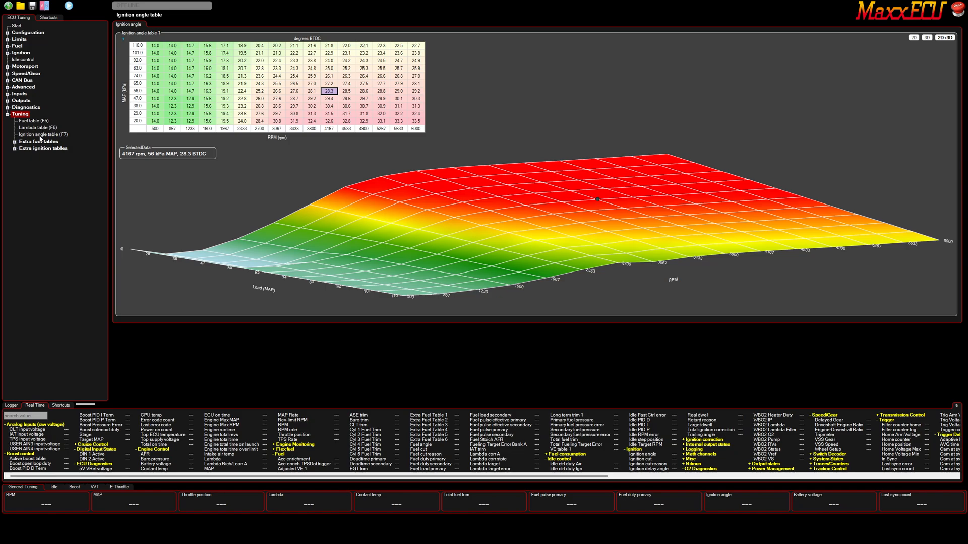
Step: Switch to the DIYAutoTune 1995-1997 Toyota Tacoma page in the browser and review its Sensor Calibration section, including the CLT and IAT resistance tables
click(30, 122)
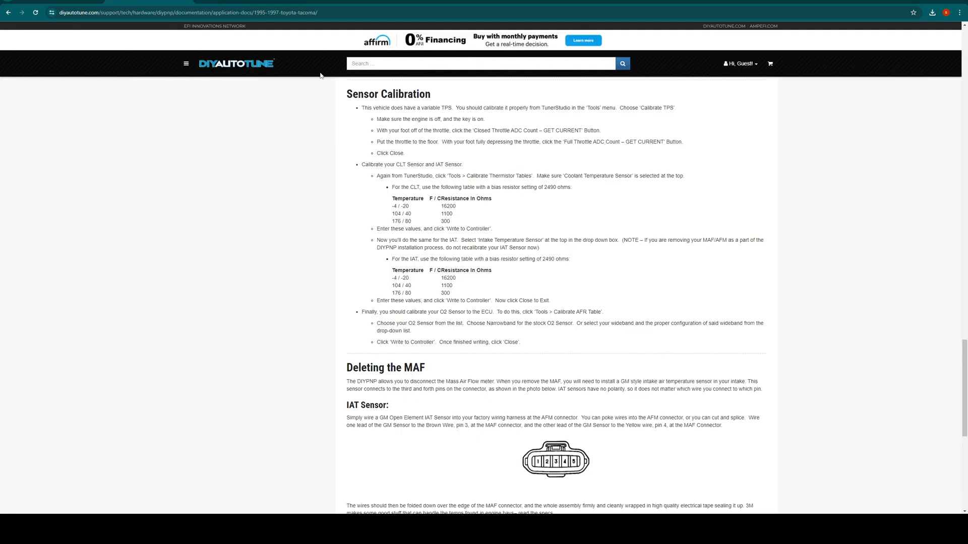
scroll(648, 252, down, 4)
scroll(645, 247, up, 6)
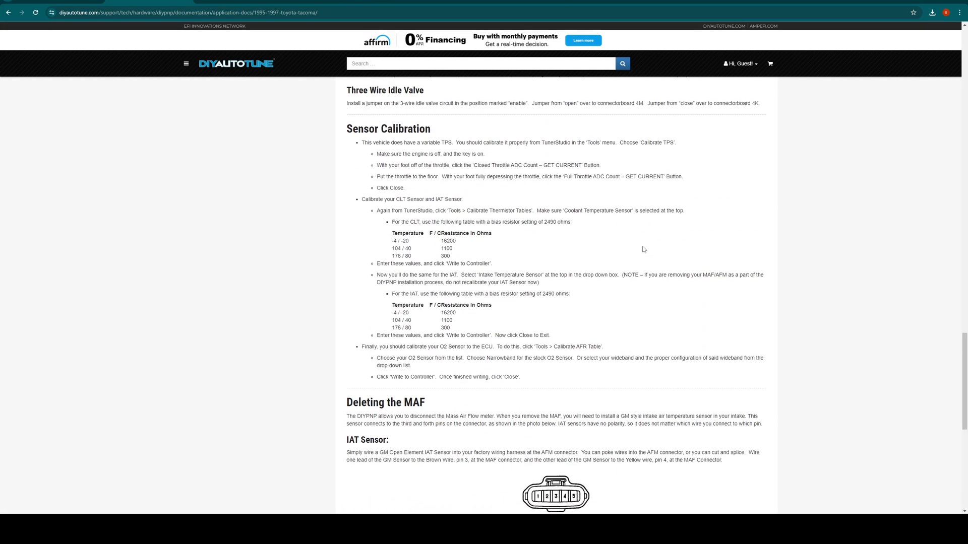
scroll(645, 249, down, 2)
drag(335, 133, 650, 386)
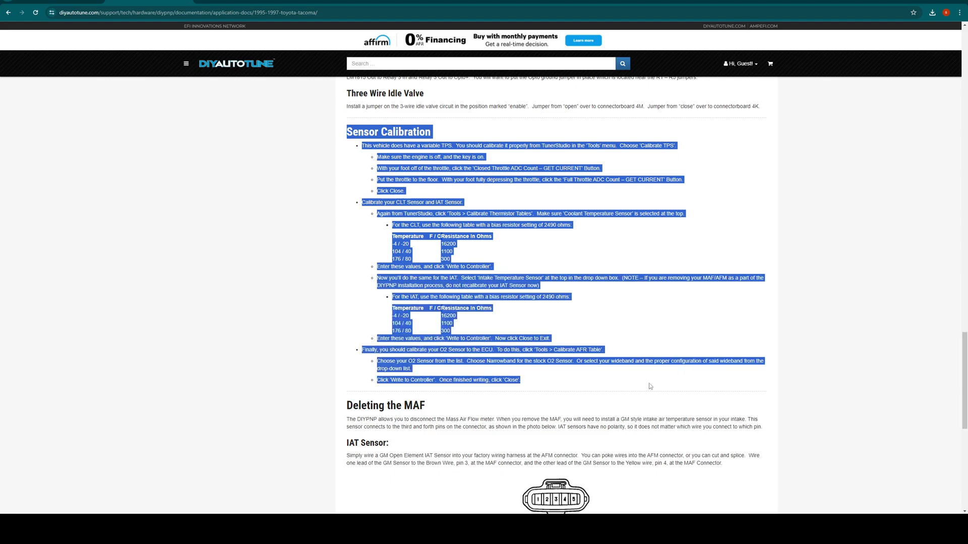
click(577, 367)
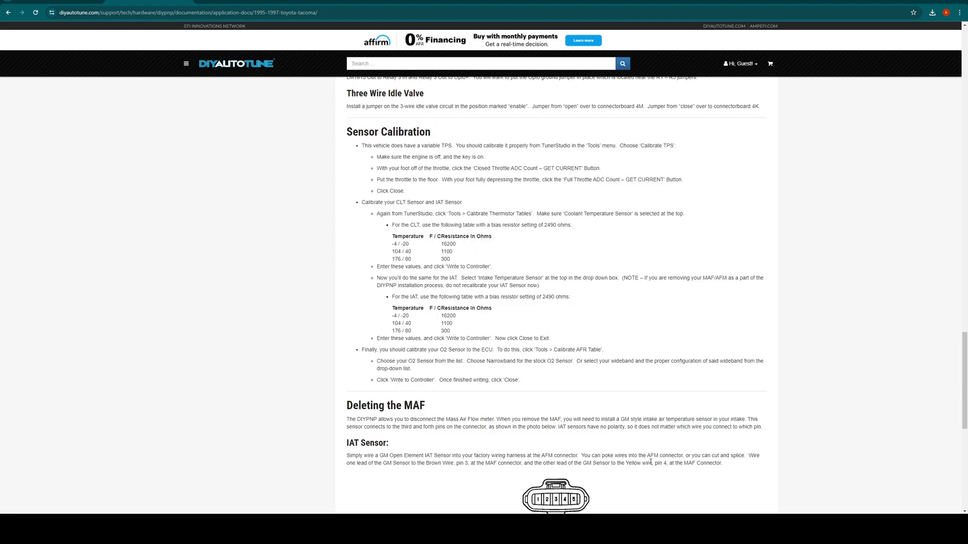
Step: Read the Deleting the MAF section and highlight the IAT sensor wiring instructions with the connector diagram
scroll(601, 184, down, 5)
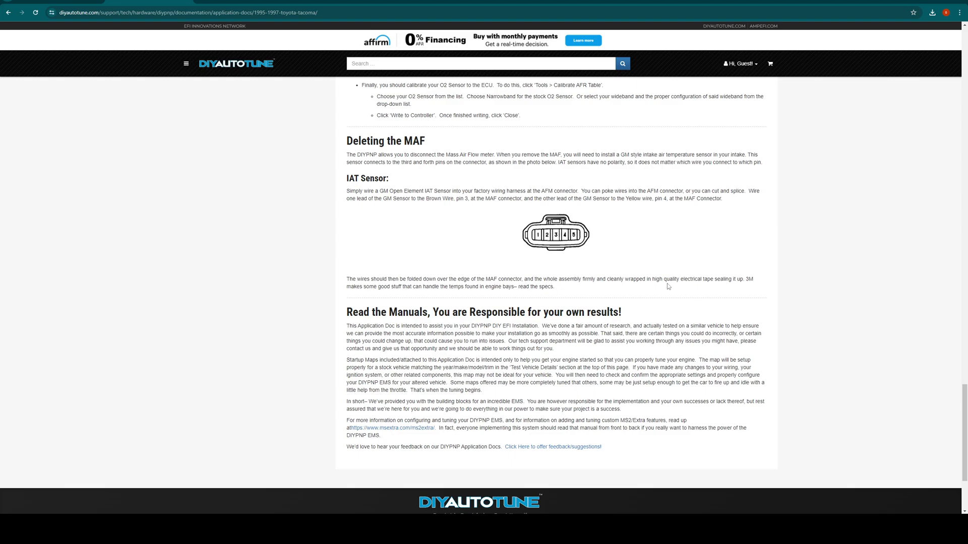
scroll(660, 293, up, 1)
scroll(705, 329, up, 4)
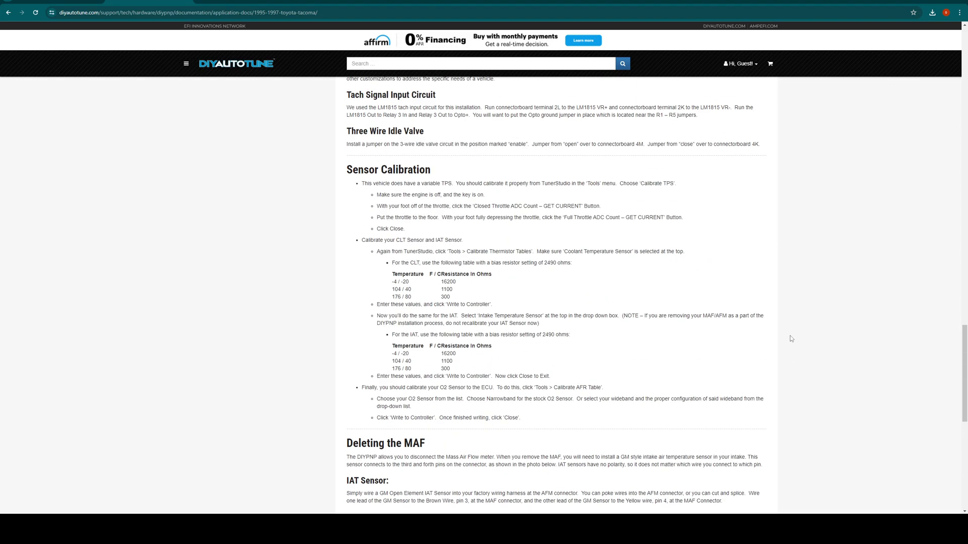
scroll(656, 323, down, 4)
drag(347, 230, 655, 304)
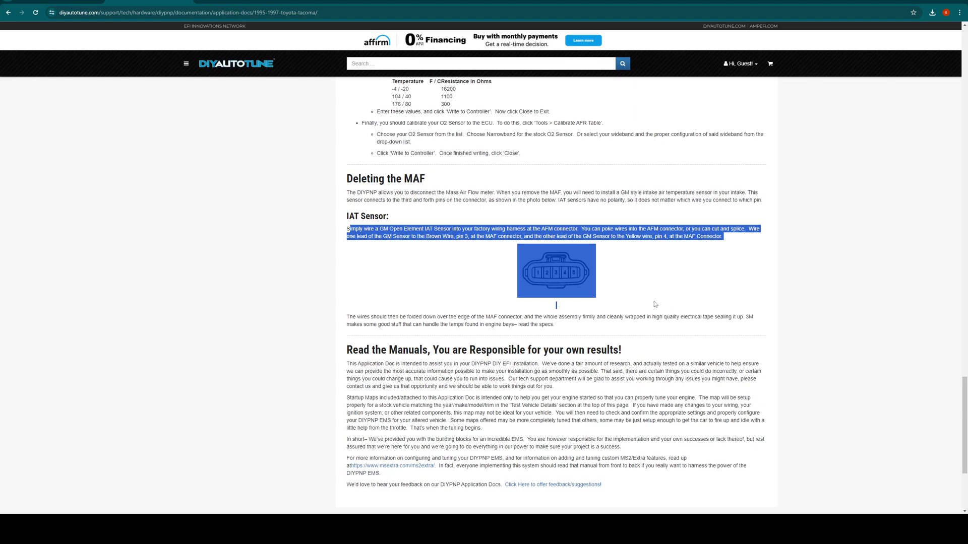
click(544, 276)
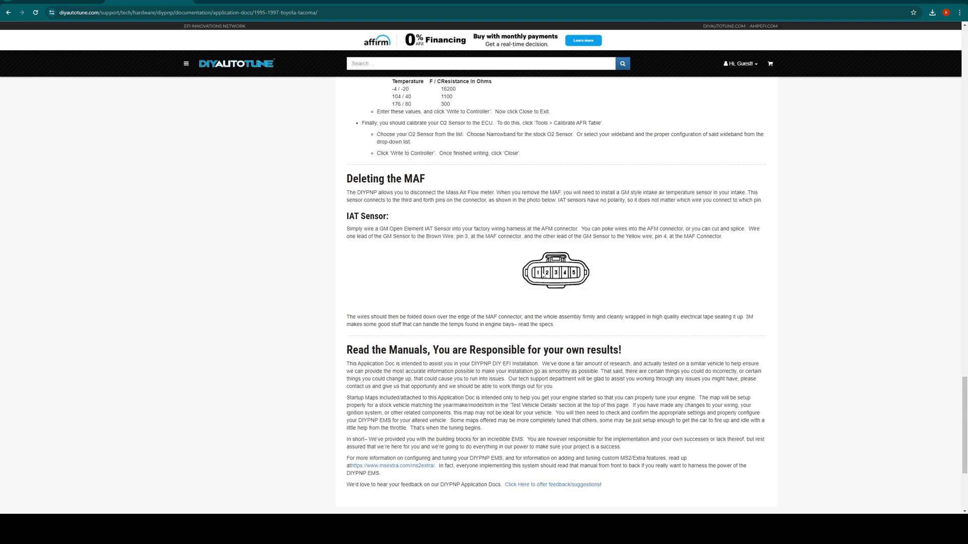
Step: Open the Haltech 1UZ-FE engine article and look through its sensor, ignition, throttle and idle valve sections for the 2UZ MAF pinout
click(329, 1)
scroll(585, 320, down, 11)
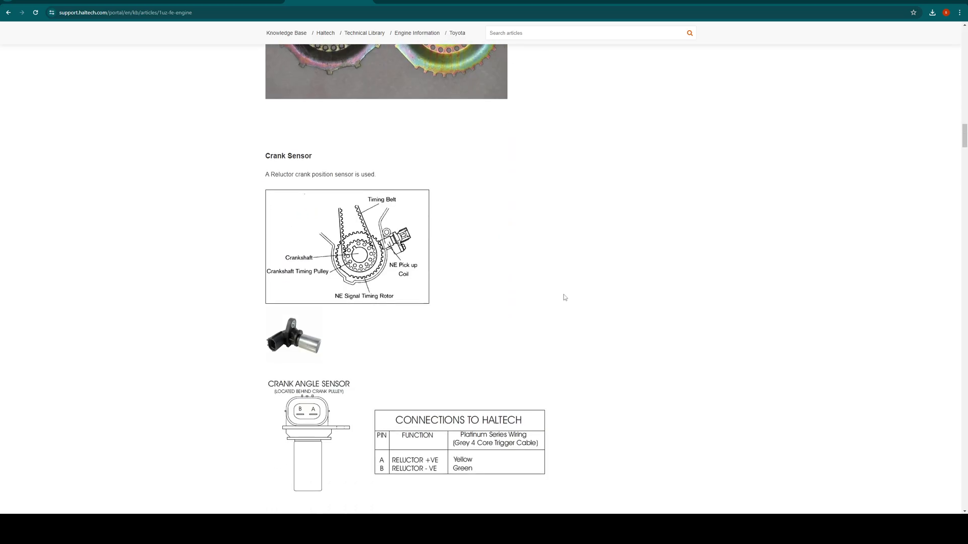
scroll(548, 297, down, 15)
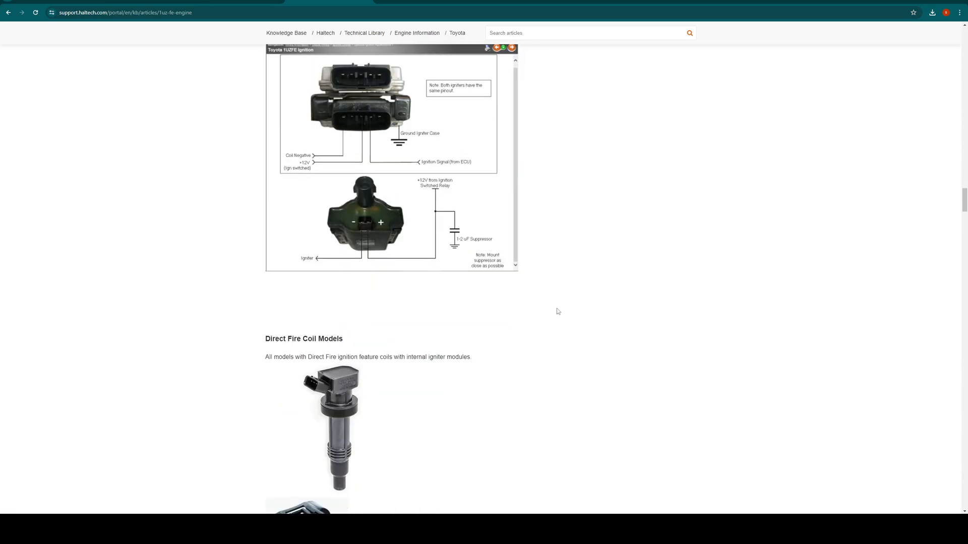
scroll(561, 316, down, 14)
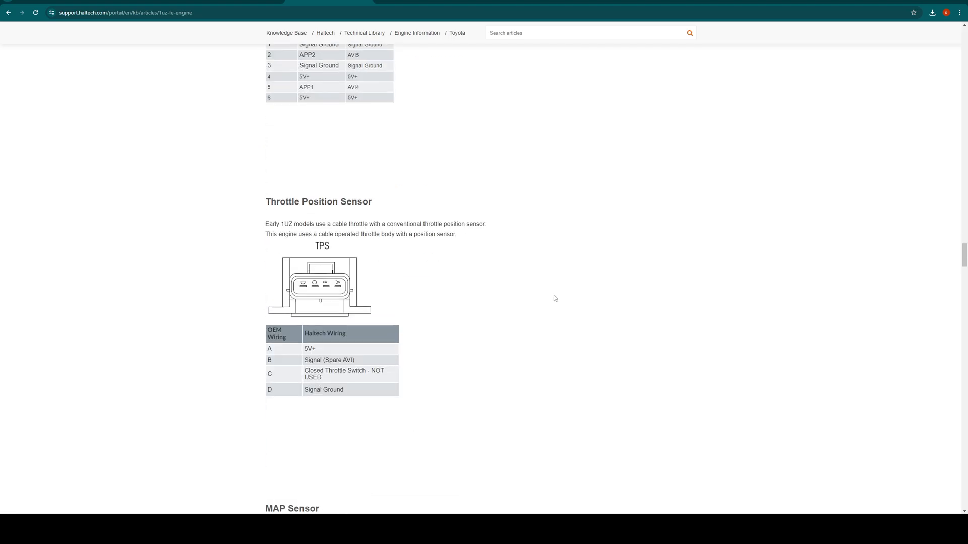
scroll(557, 298, up, 5)
scroll(558, 298, up, 5)
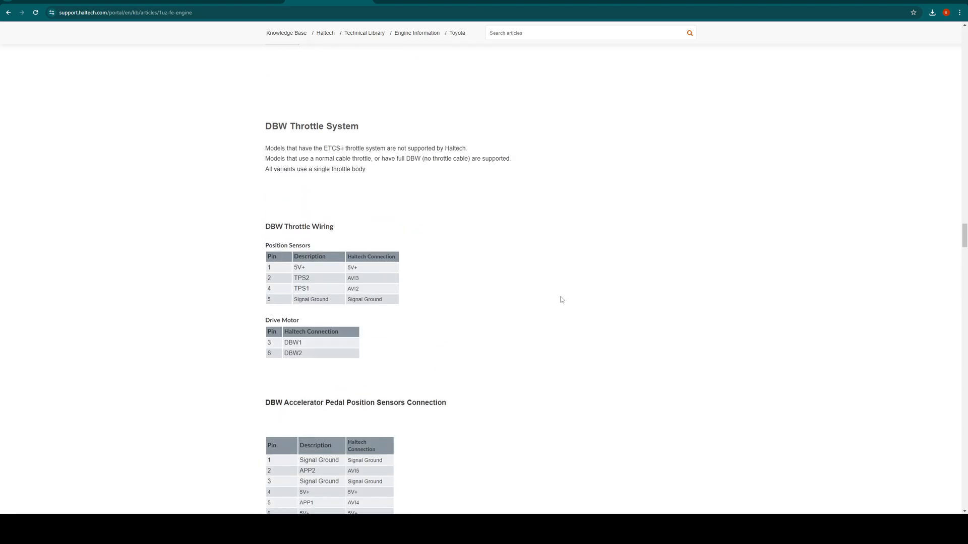
scroll(559, 300, down, 10)
scroll(567, 310, down, 15)
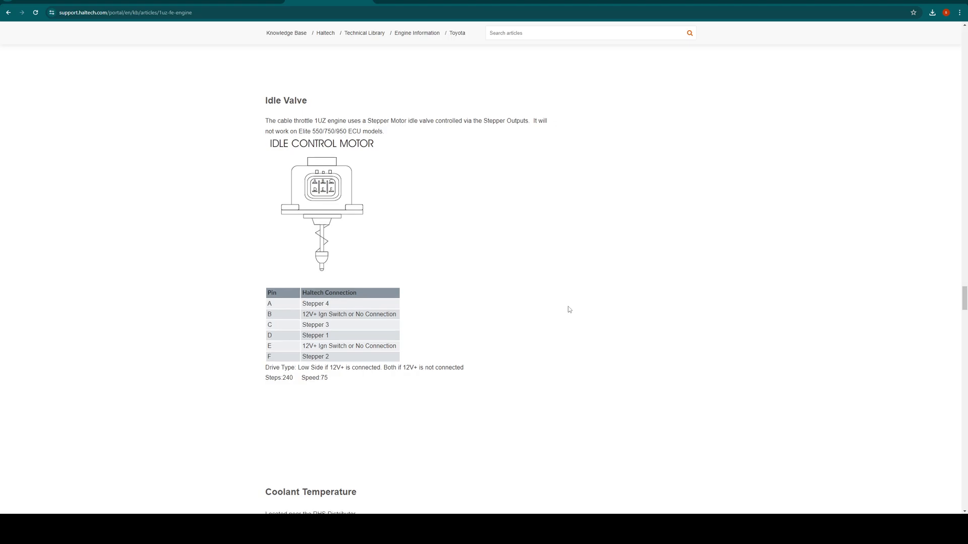
scroll(572, 315, down, 5)
scroll(573, 315, down, 17)
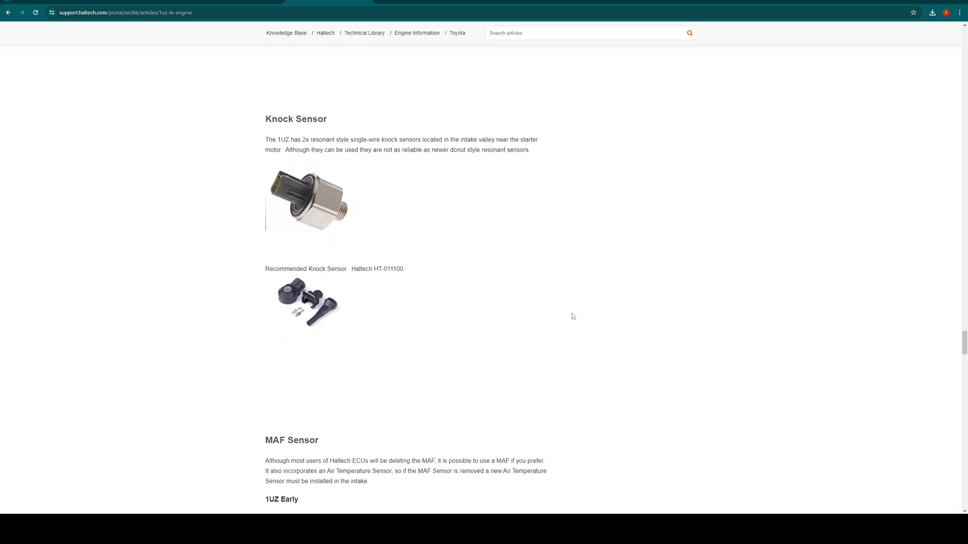
scroll(574, 315, down, 1)
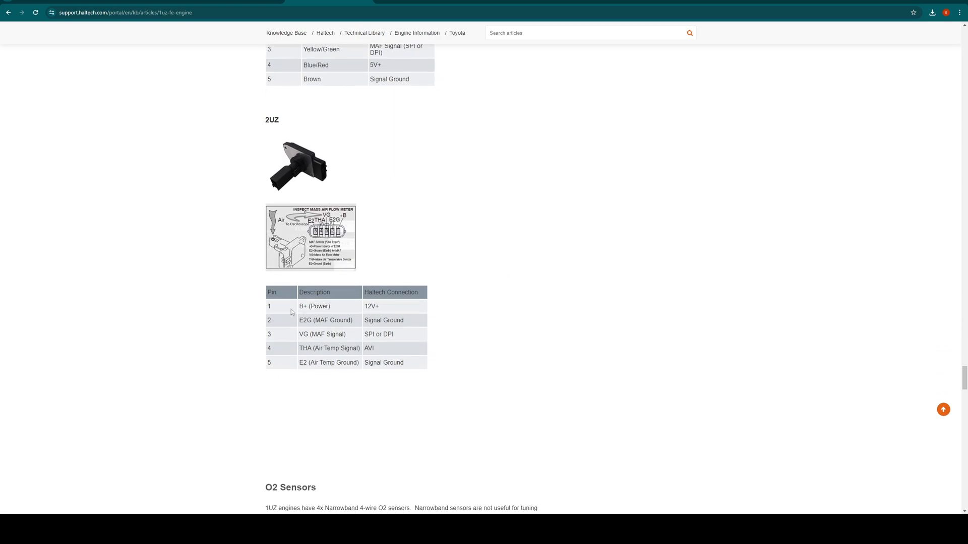
Step: Examine the 2UZ MAF sensor pinout table, highlighting its pin rows and the air temperature ground connection
drag(257, 121, 69, 246)
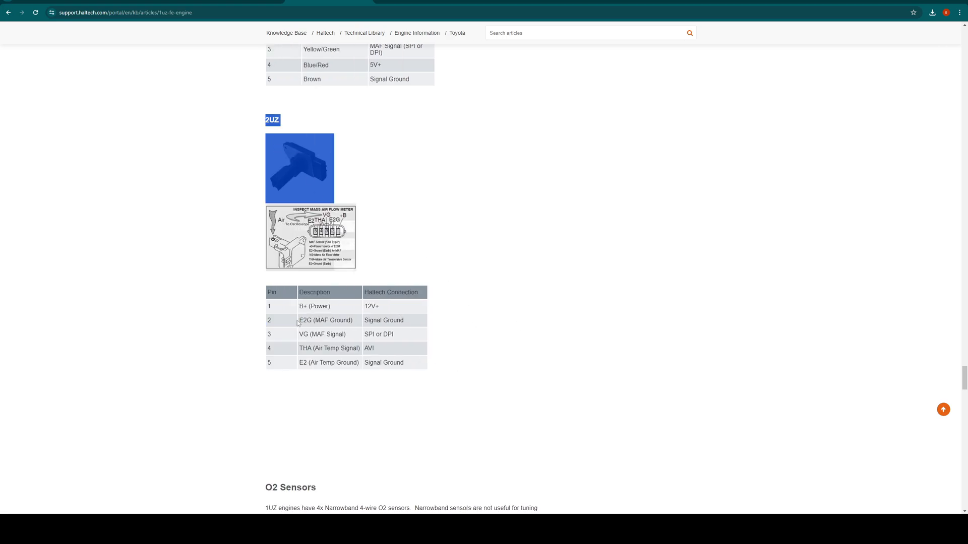
drag(259, 291, 469, 372)
click(455, 388)
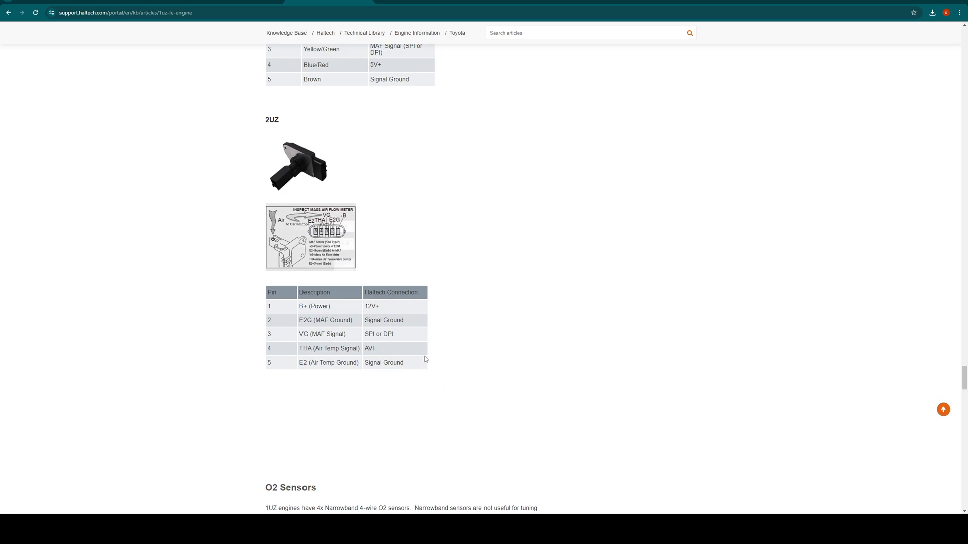
drag(305, 306, 393, 373)
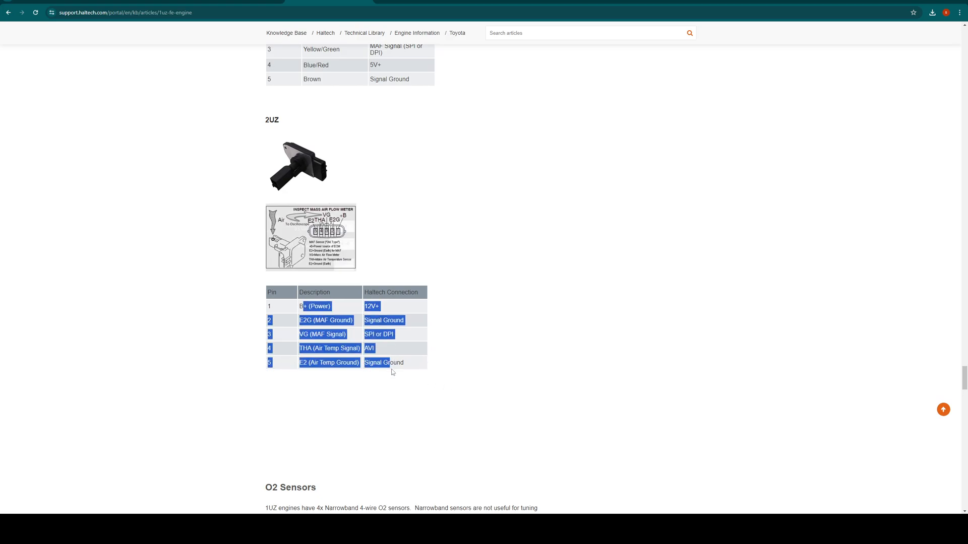
click(393, 378)
drag(302, 348, 422, 367)
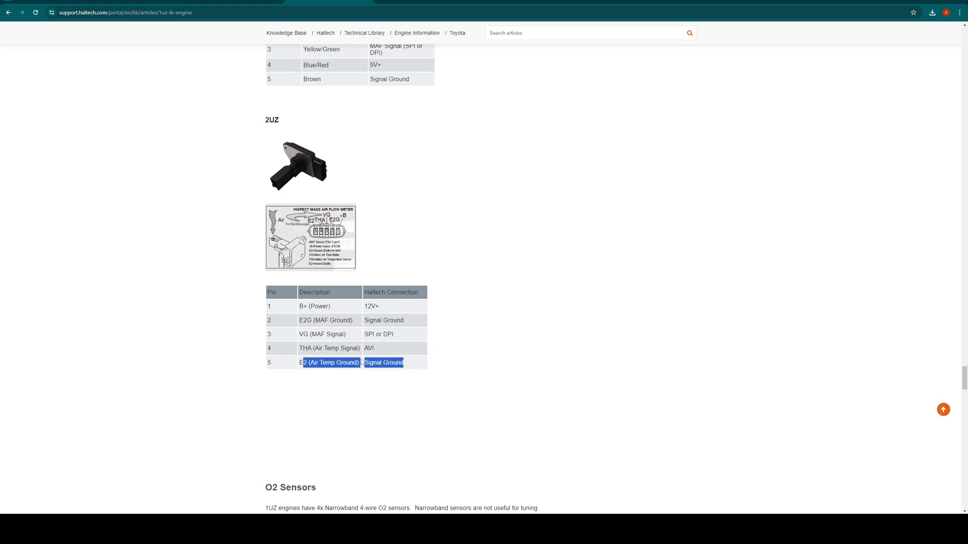
click(396, 354)
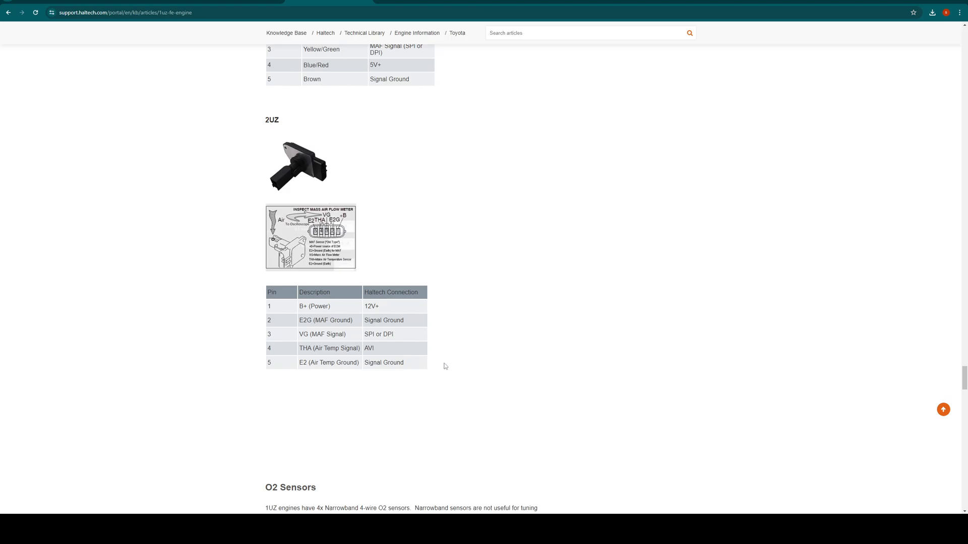
Step: Go back through the Haltech article from the MAF section to the 1UZ-FE Engine heading at its beginning
scroll(501, 360, down, 4)
scroll(536, 365, up, 15)
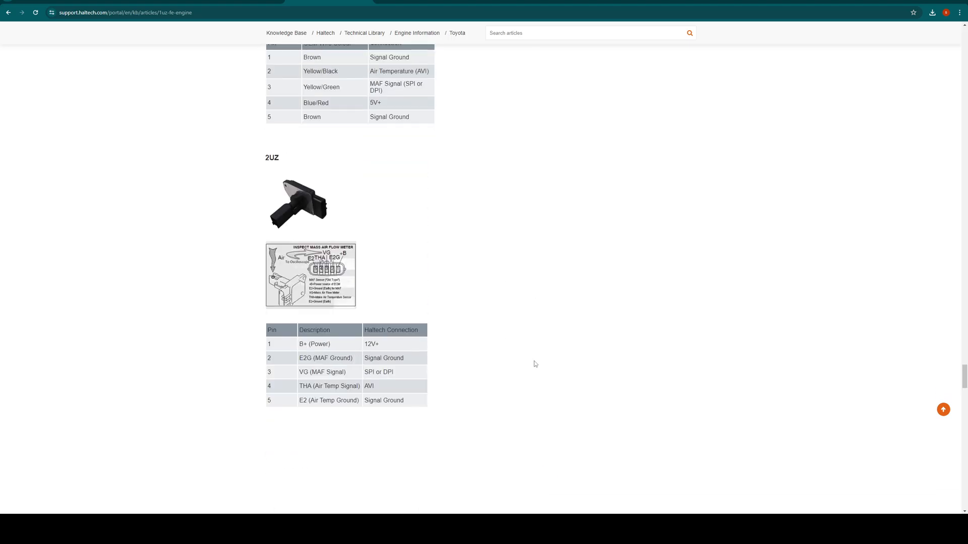
scroll(533, 360, up, 20)
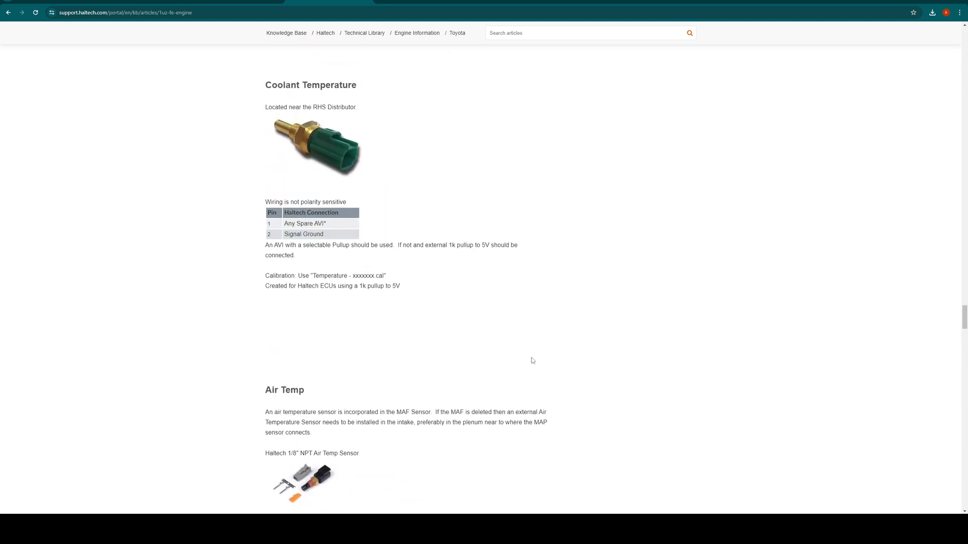
scroll(524, 348, up, 20)
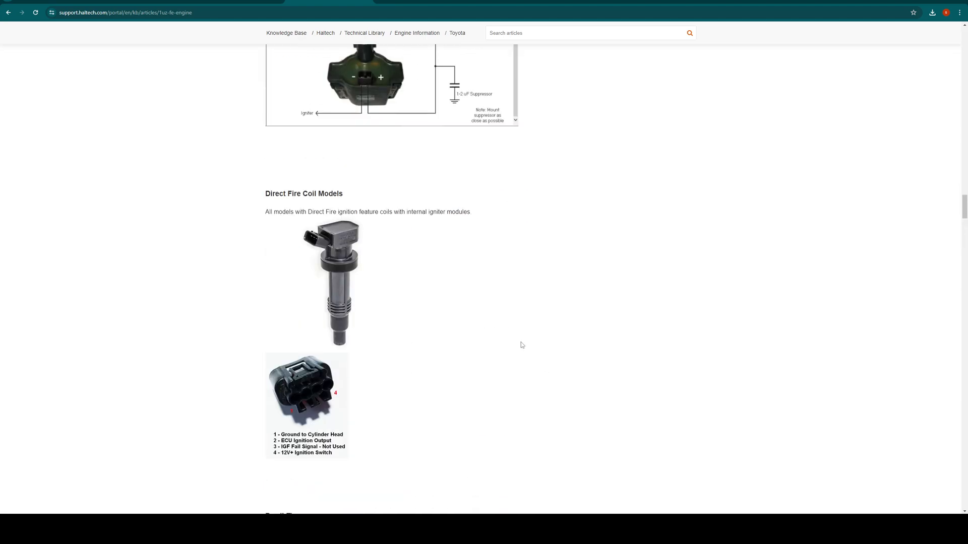
scroll(520, 342, up, 20)
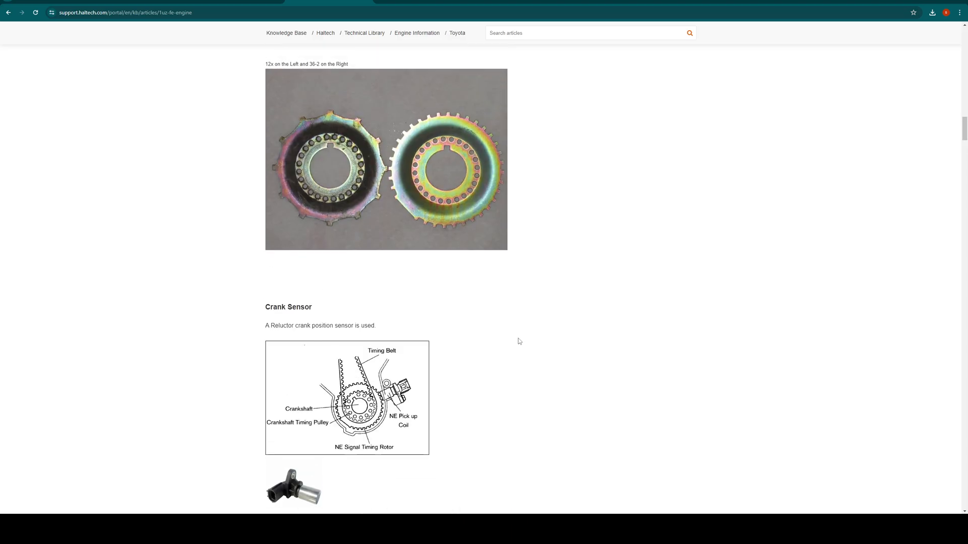
scroll(514, 353, up, 20)
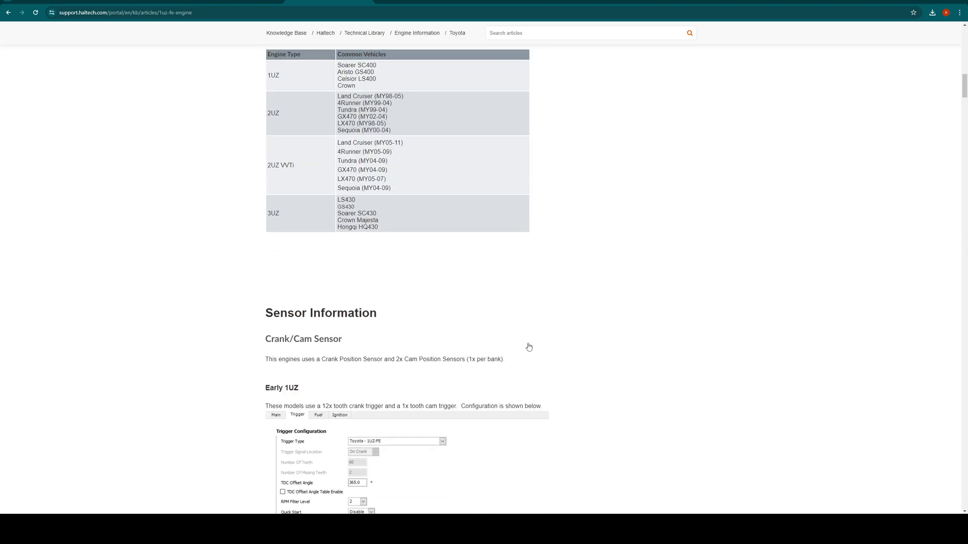
scroll(528, 346, up, 3)
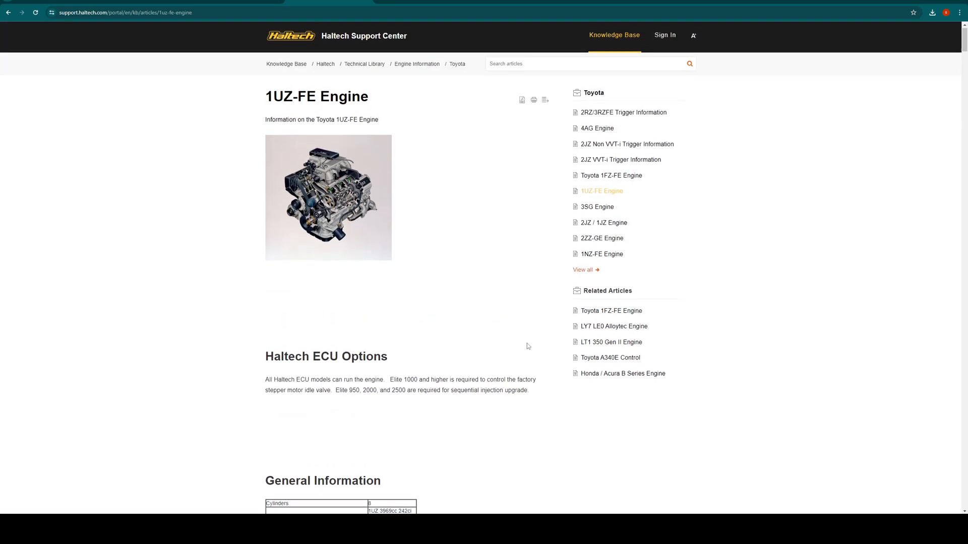
Step: Review the article's general information, model variants and the crank/cam trigger configurations for the Early 1UZ and 2UZ engines
scroll(464, 363, down, 7)
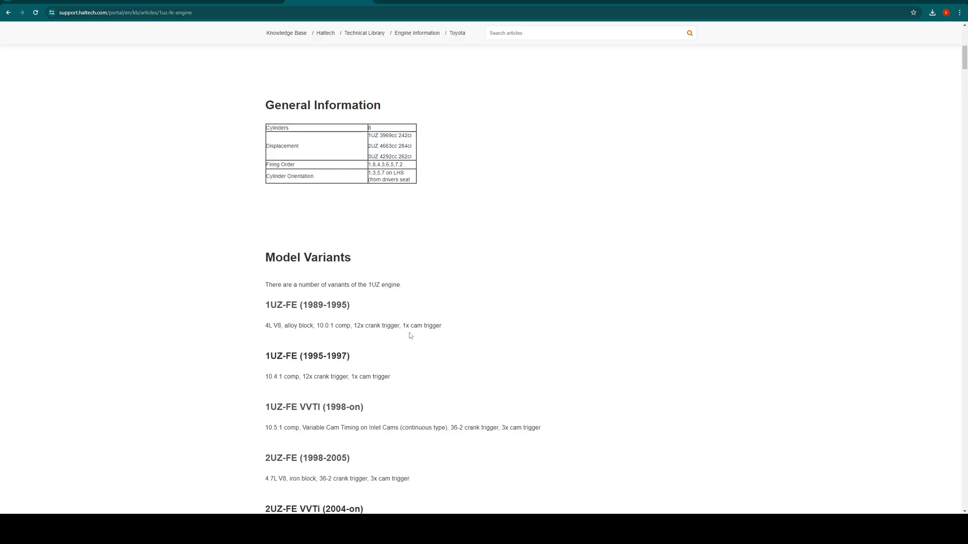
scroll(468, 380, down, 11)
scroll(519, 365, down, 6)
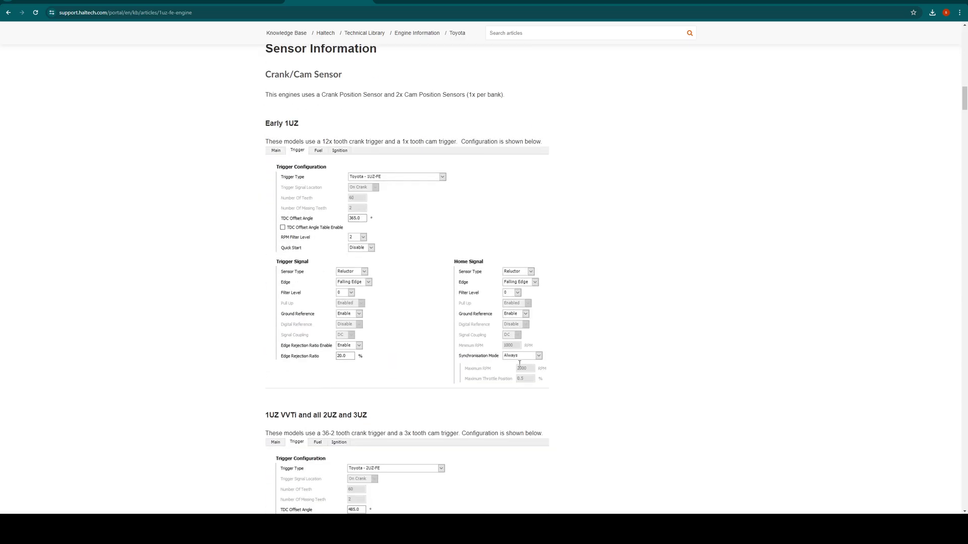
scroll(519, 367, down, 1)
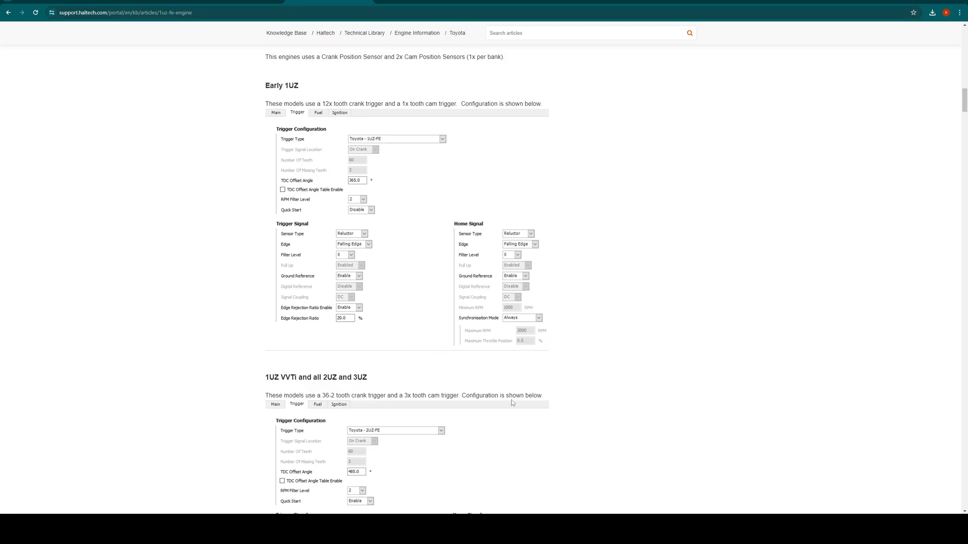
scroll(519, 398, down, 10)
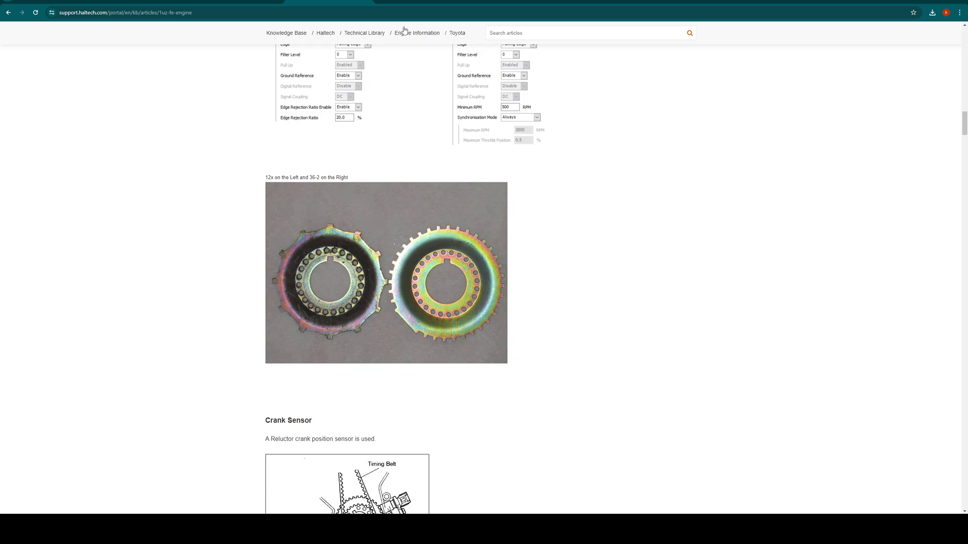
Step: Check the 3rd gen 4Runner MAF sensor pinout image results alongside the Haltech article's crank sensor, cam sensor and distributor sections
click(417, 2)
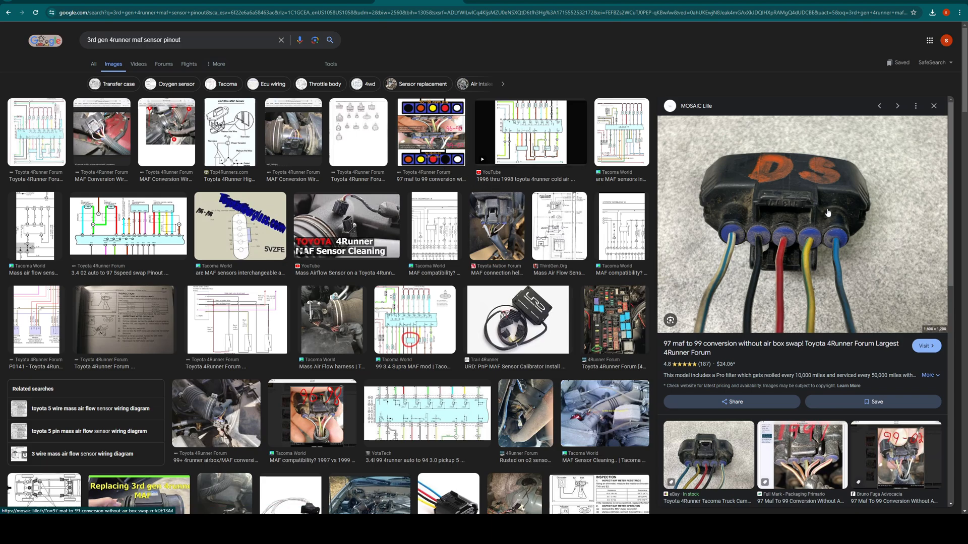
click(328, 2)
scroll(447, 385, down, 3)
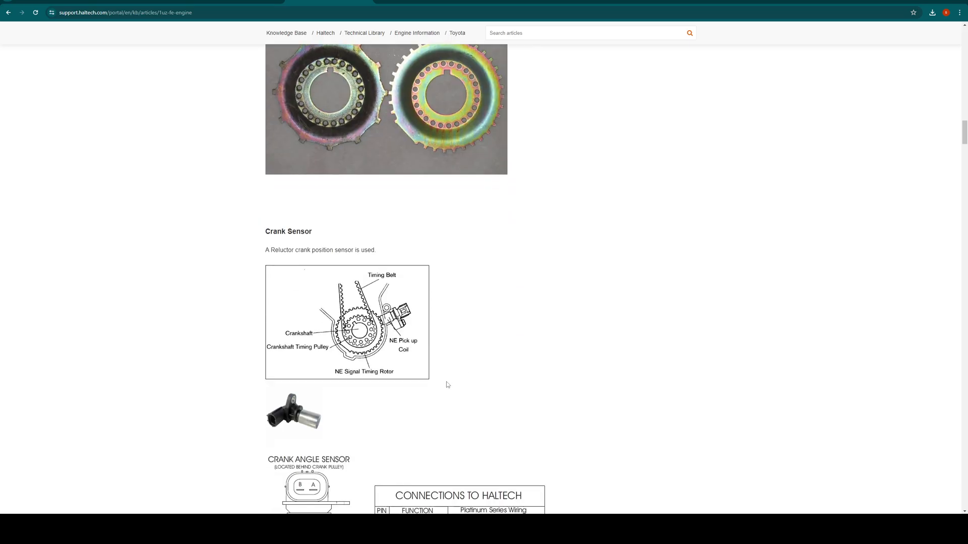
scroll(418, 338, down, 10)
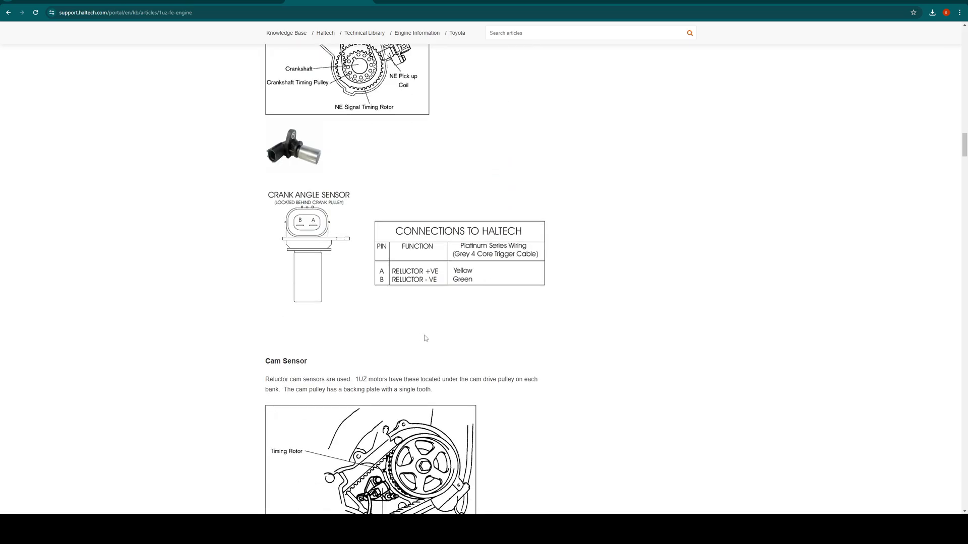
scroll(433, 344, down, 5)
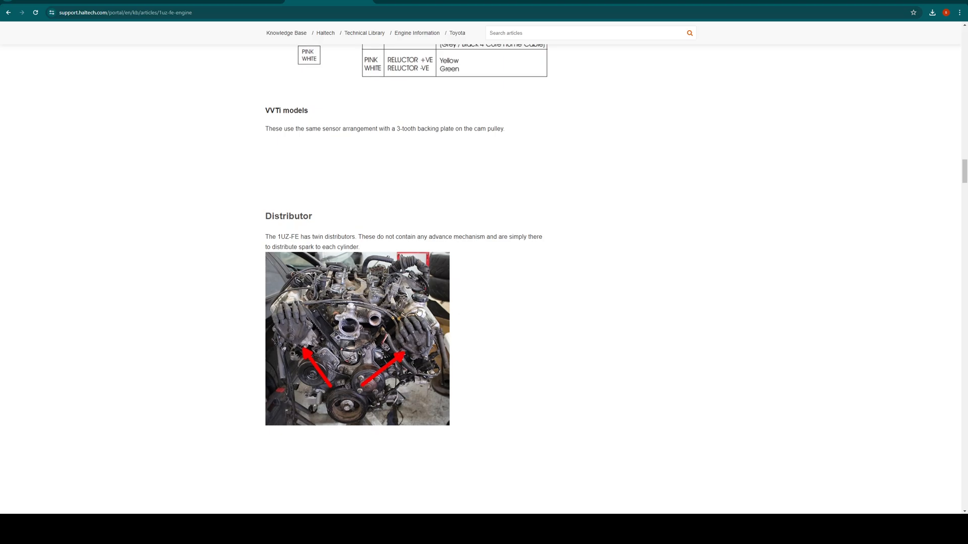
scroll(423, 317, up, 11)
scroll(424, 317, up, 5)
click(429, 2)
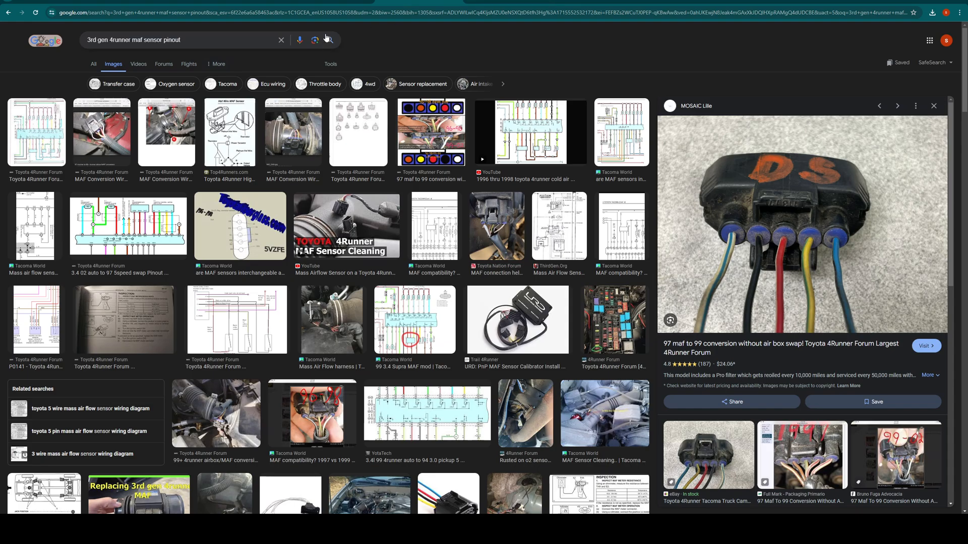
Step: Revisit the 5VZ-FE coil pack diagram results, the MaxxEcu MINI product page and the DIYPNP Tacoma / 4Runner documentation
click(361, 1)
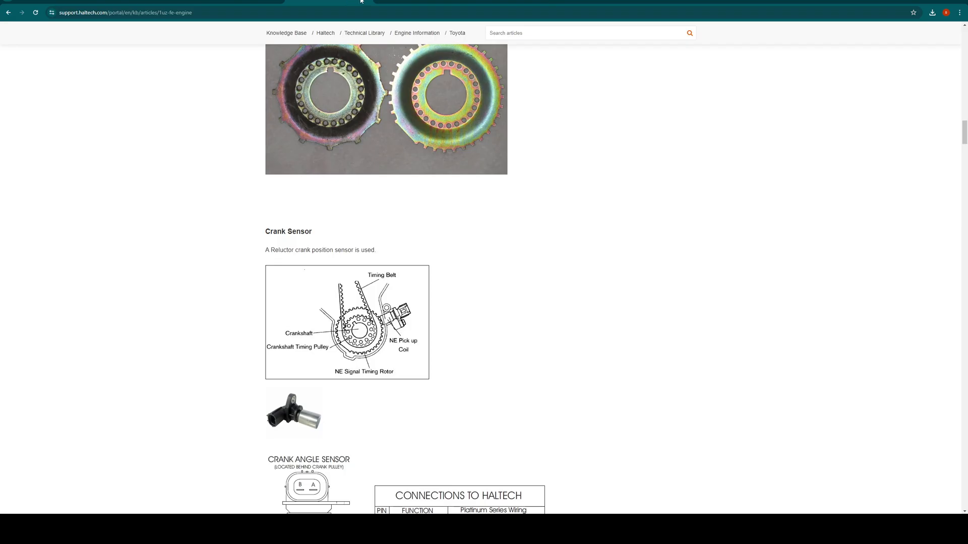
click(366, 1)
click(366, 1)
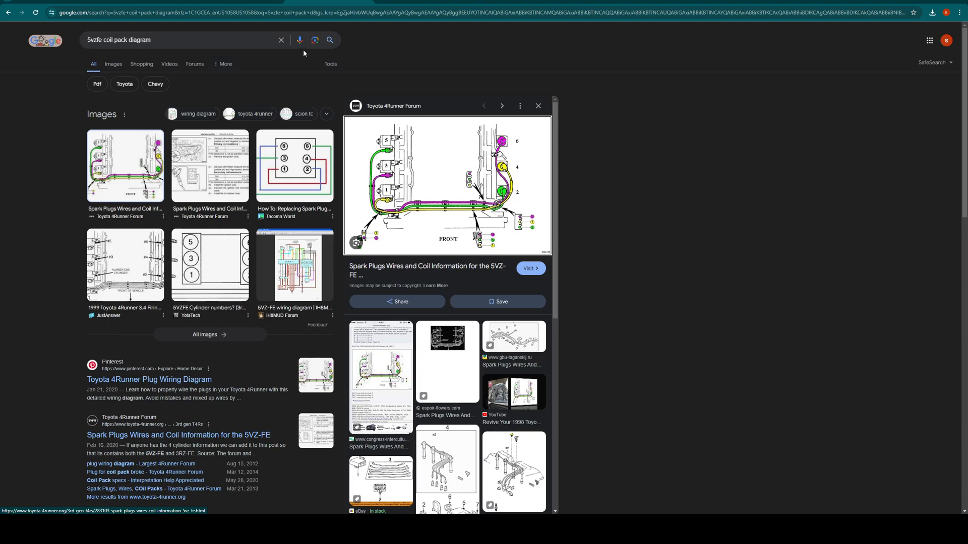
click(212, 1)
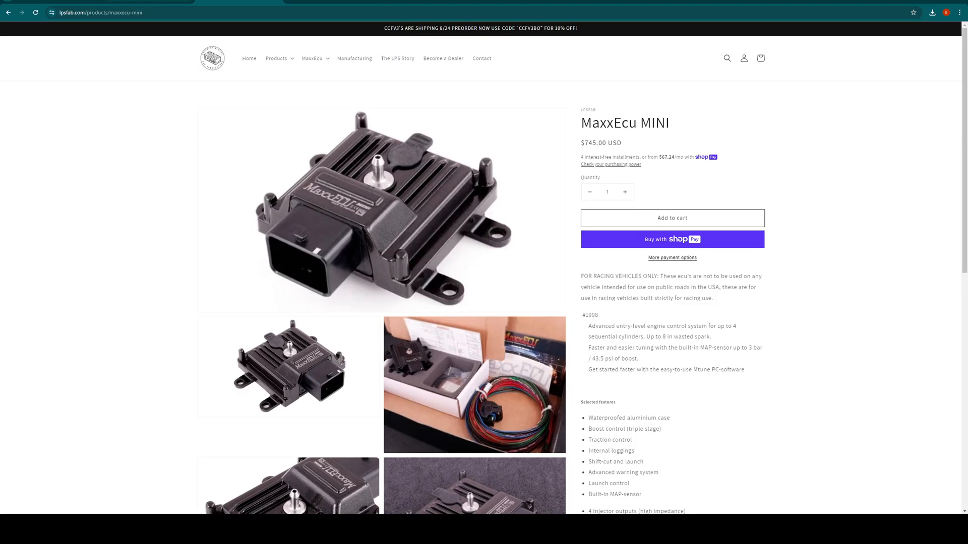
click(144, 1)
scroll(420, 254, up, 6)
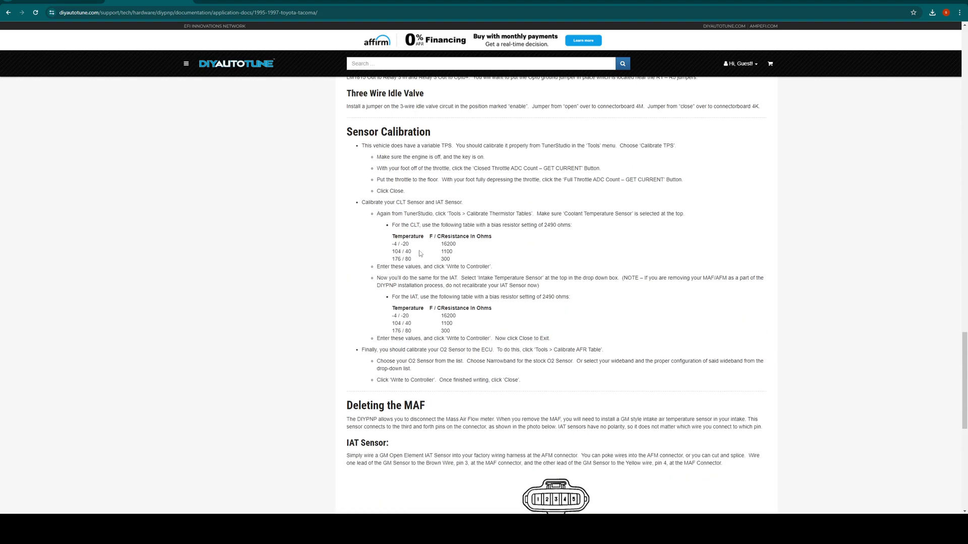
scroll(421, 254, up, 20)
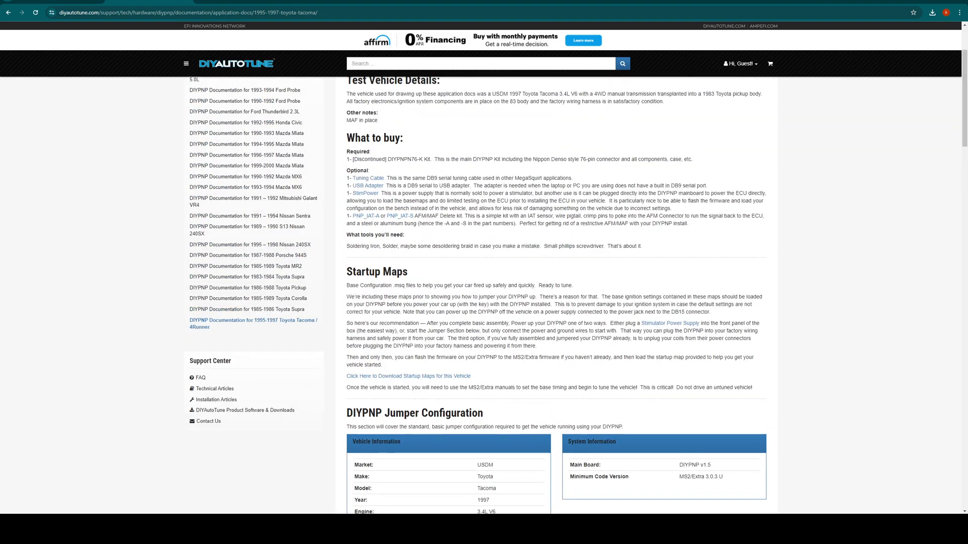
click(221, 2)
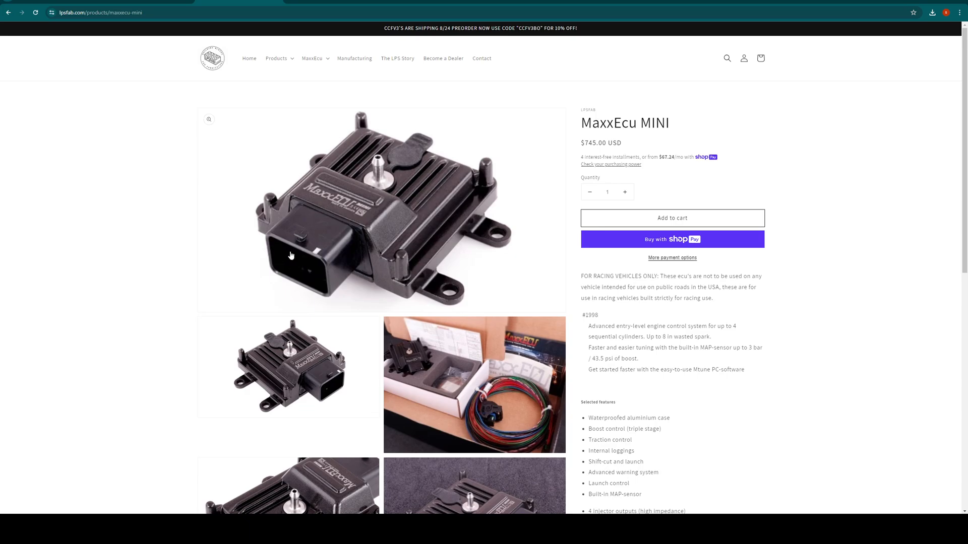
click(336, 2)
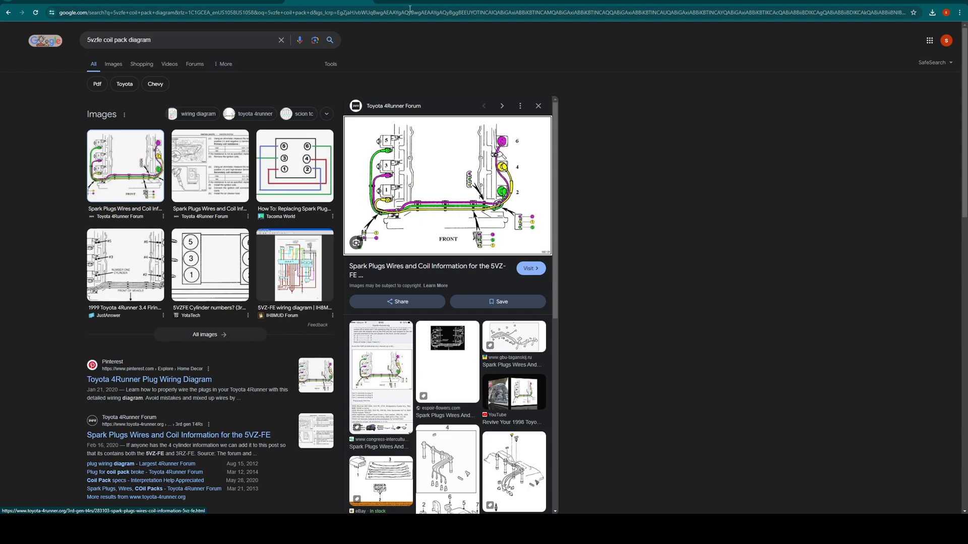
Step: Browse the MaxxEcu Wire-In collection on the LPSfab store, looking over the available ECU models
click(238, 1)
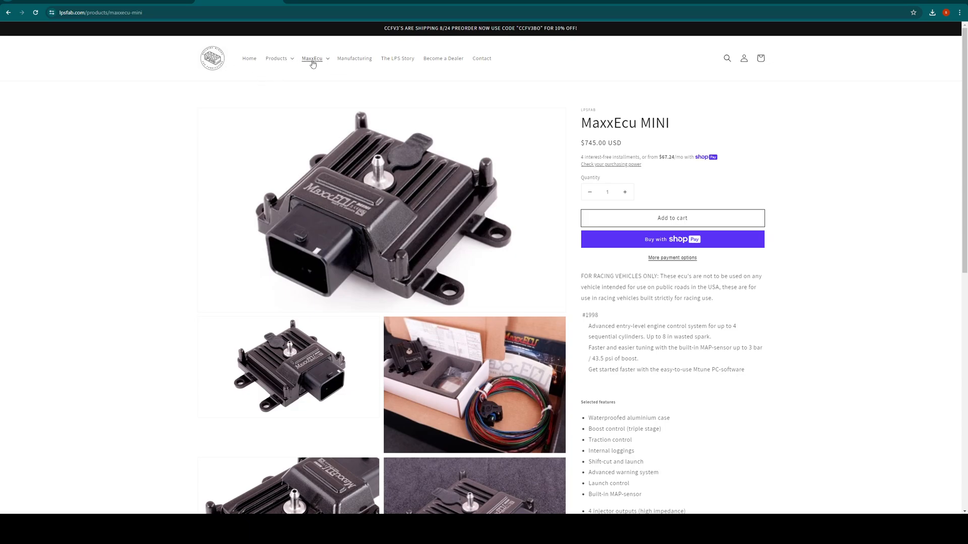
click(312, 59)
click(339, 88)
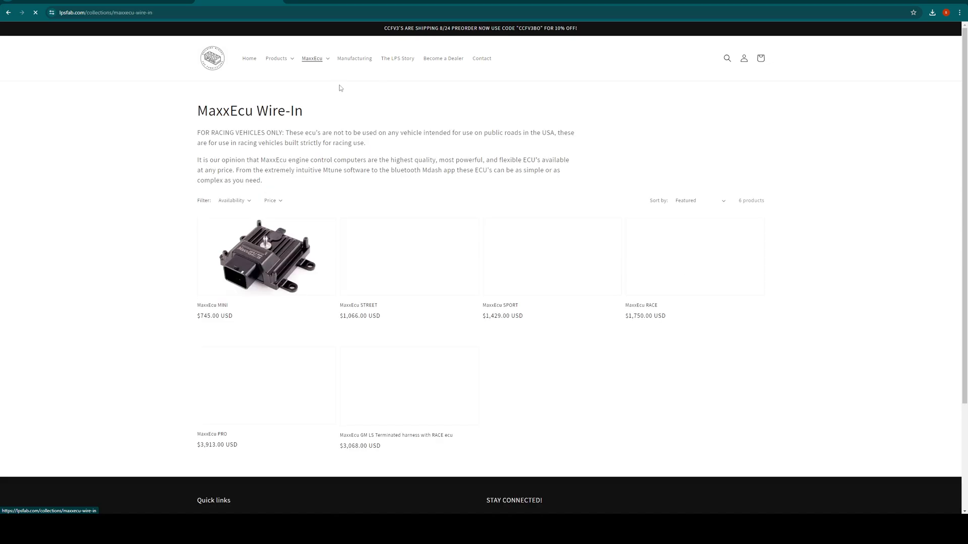
scroll(523, 316, down, 3)
scroll(439, 313, up, 3)
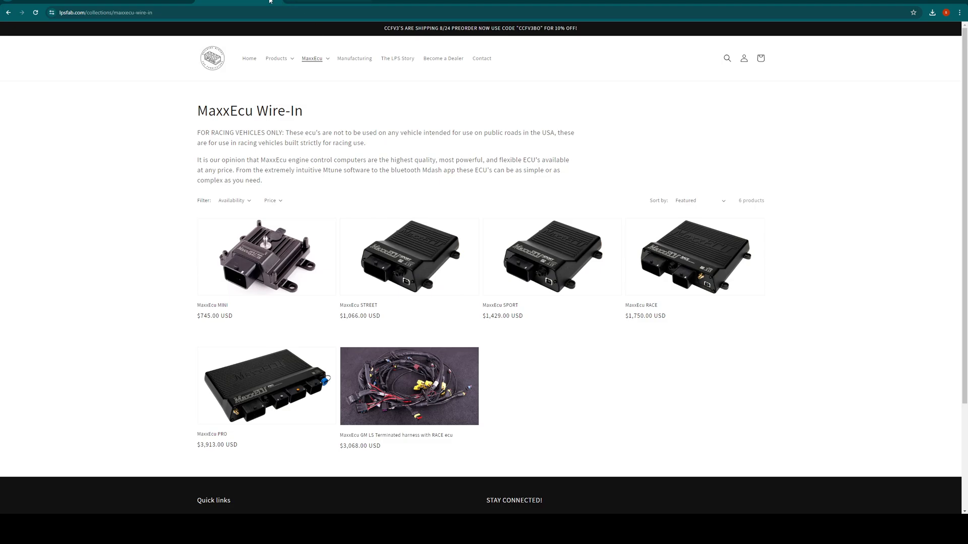
Step: Check the opening sections of the DIYPNP Tacoma / 4Runner documentation and the 3VZ-FE to 5VZ-FE sections of Wikipedia's Toyota VZ engine article
click(182, 0)
scroll(449, 257, up, 3)
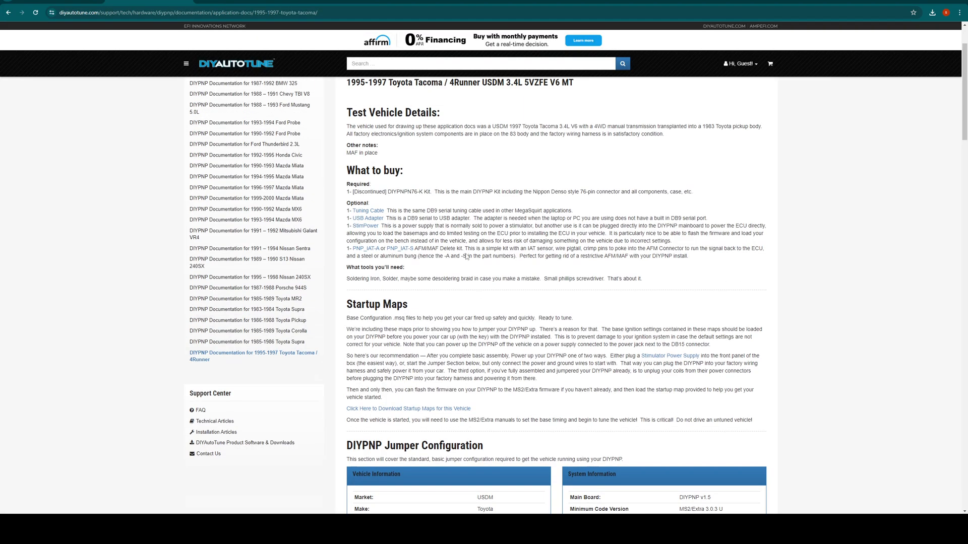
click(99, 1)
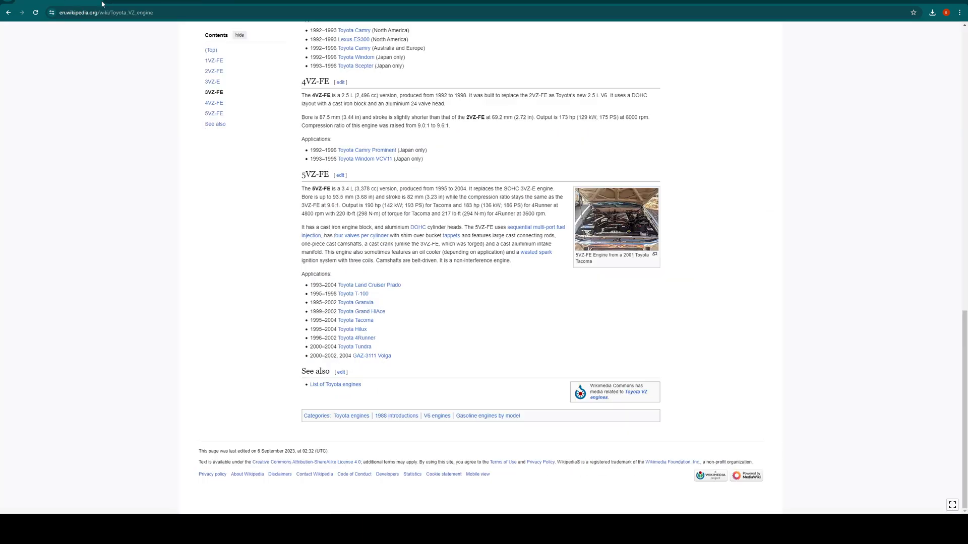
scroll(350, 185, up, 4)
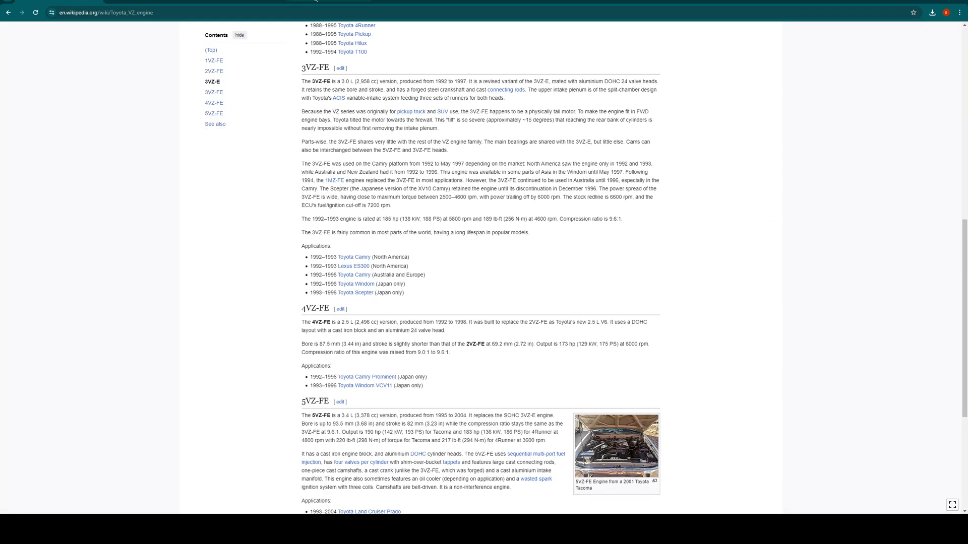
click(315, 1)
click(144, 1)
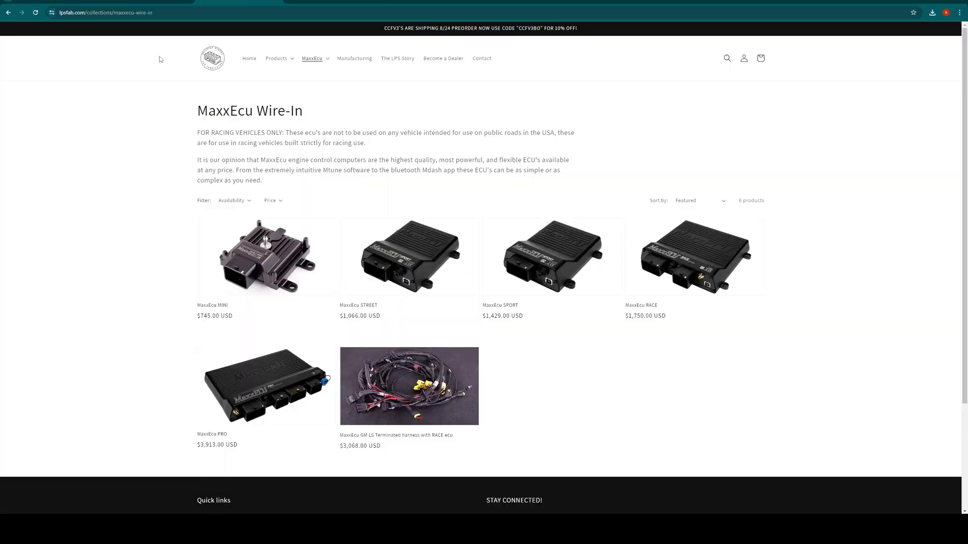
click(147, 1)
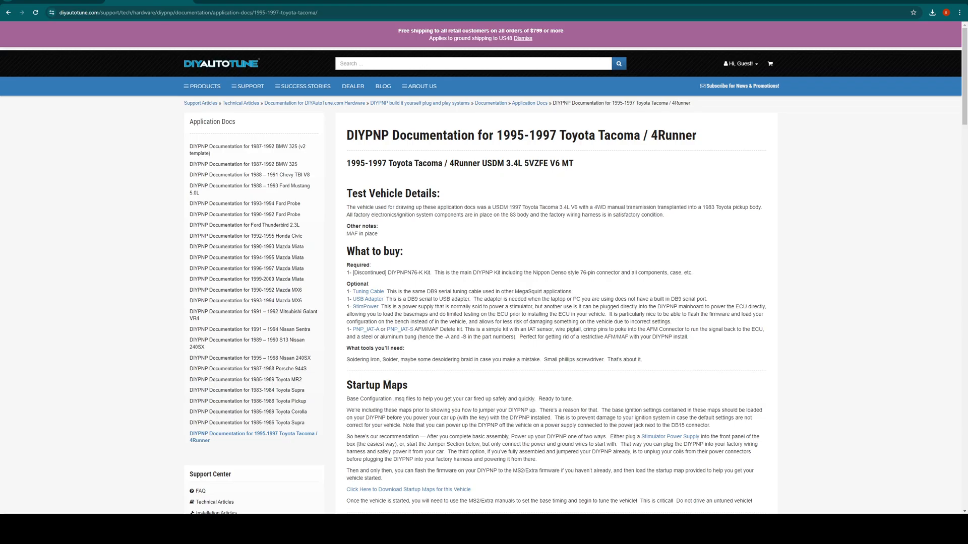
Step: Switch to the MaxxECU tuning software and review its engine settings and general fuel settings, leaving the settings tree collapsed
key(alt+Tab)
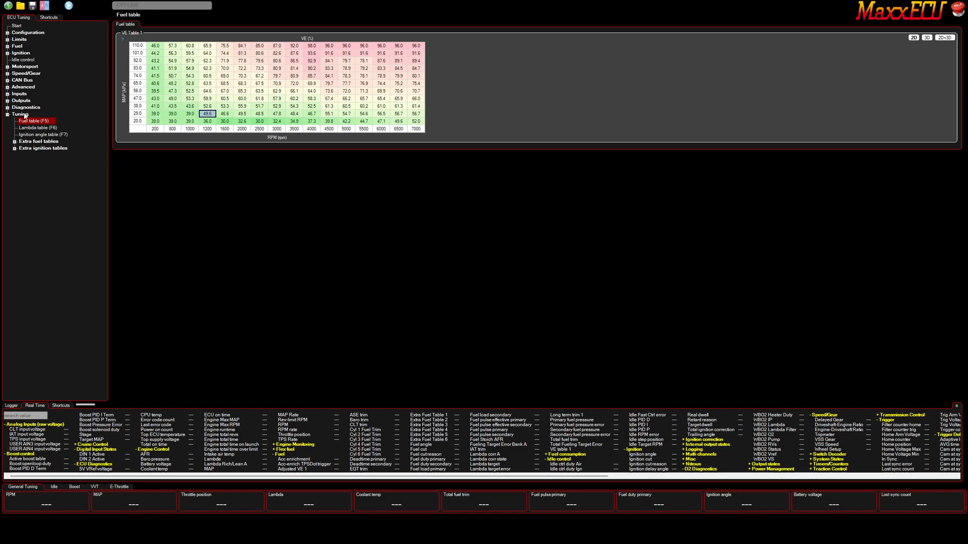
click(7, 115)
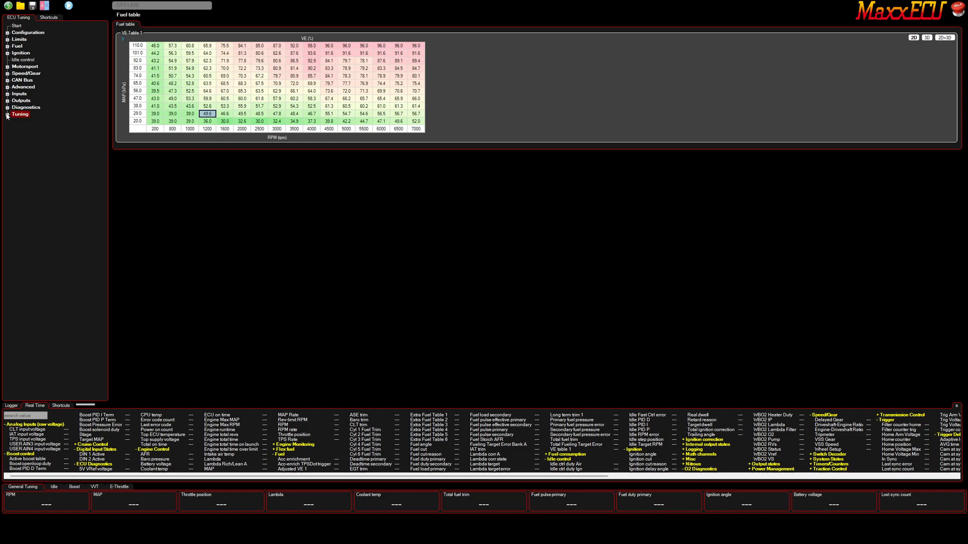
click(7, 33)
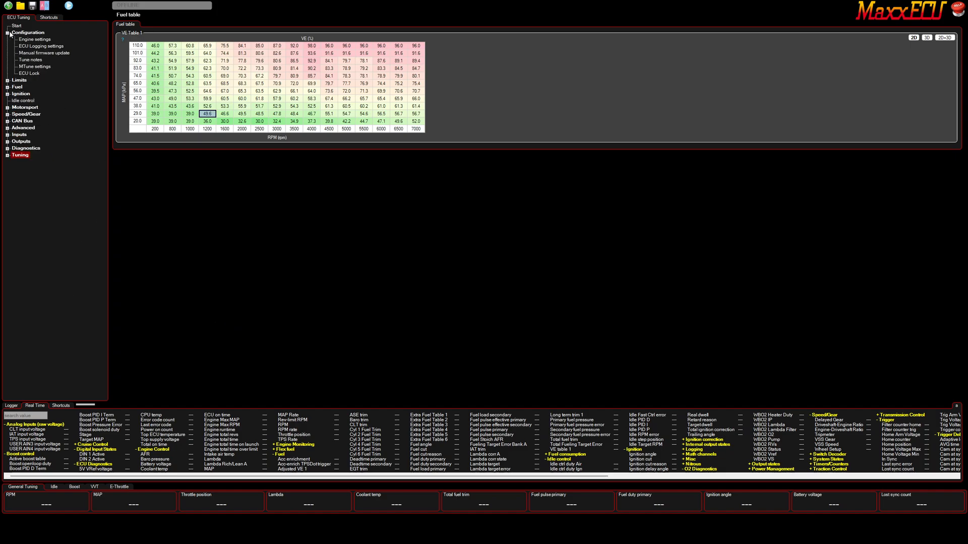
click(40, 41)
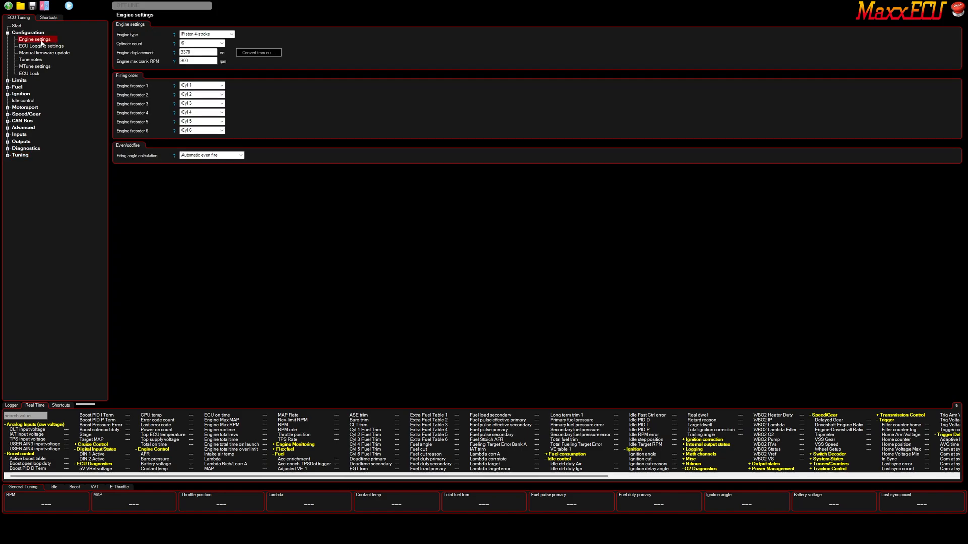
click(7, 87)
click(24, 95)
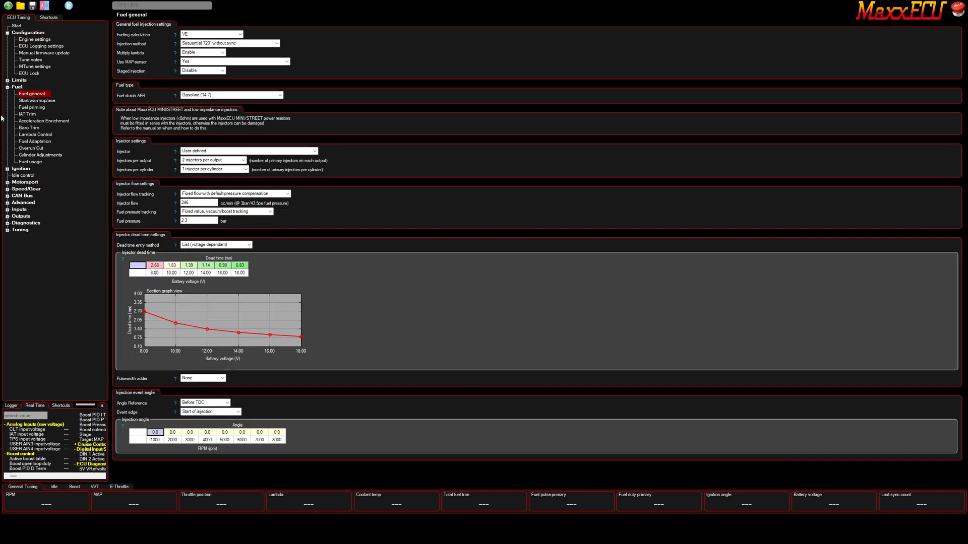
click(7, 87)
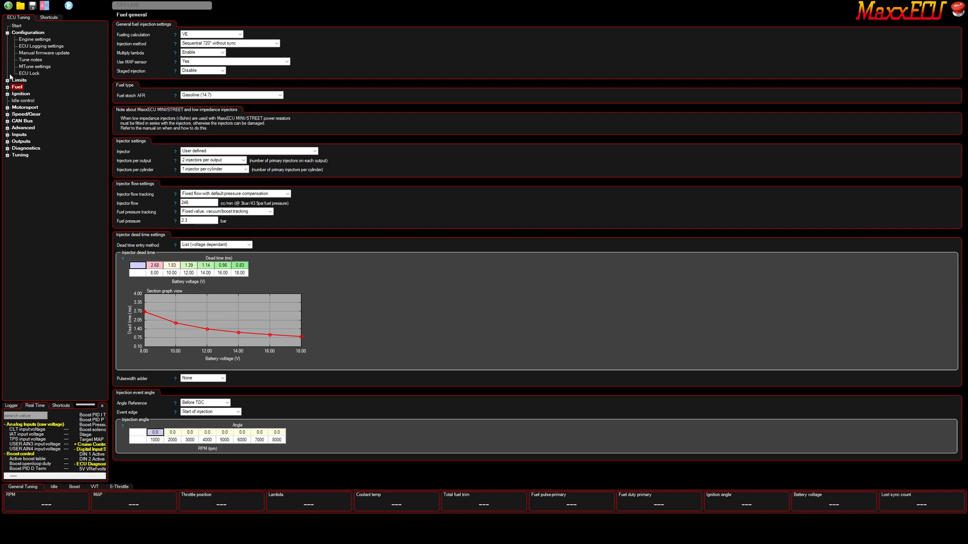
click(7, 33)
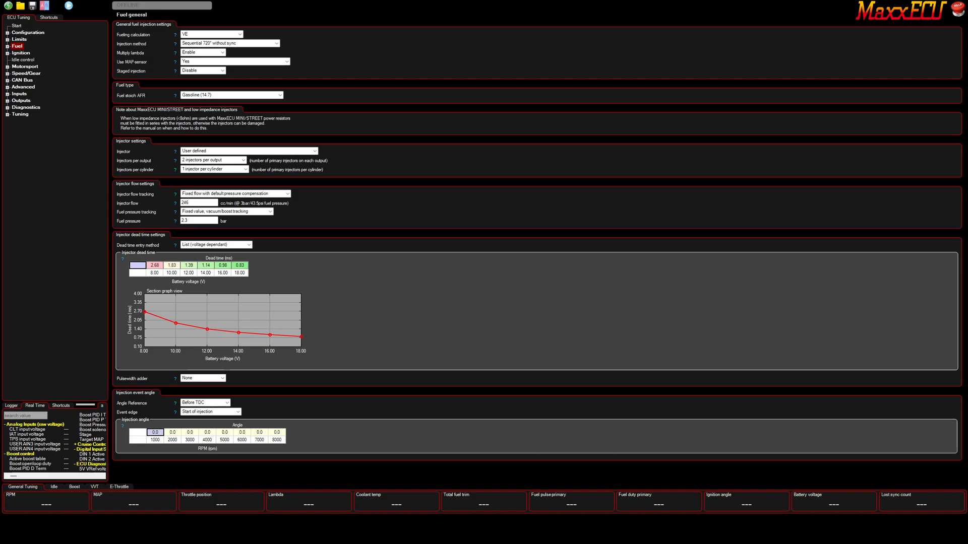
mouse_move(576, 532)
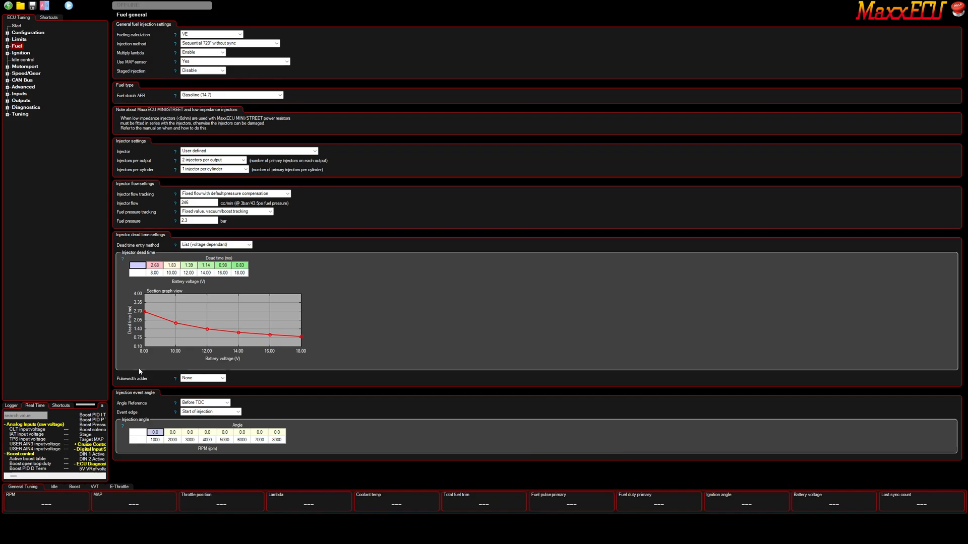